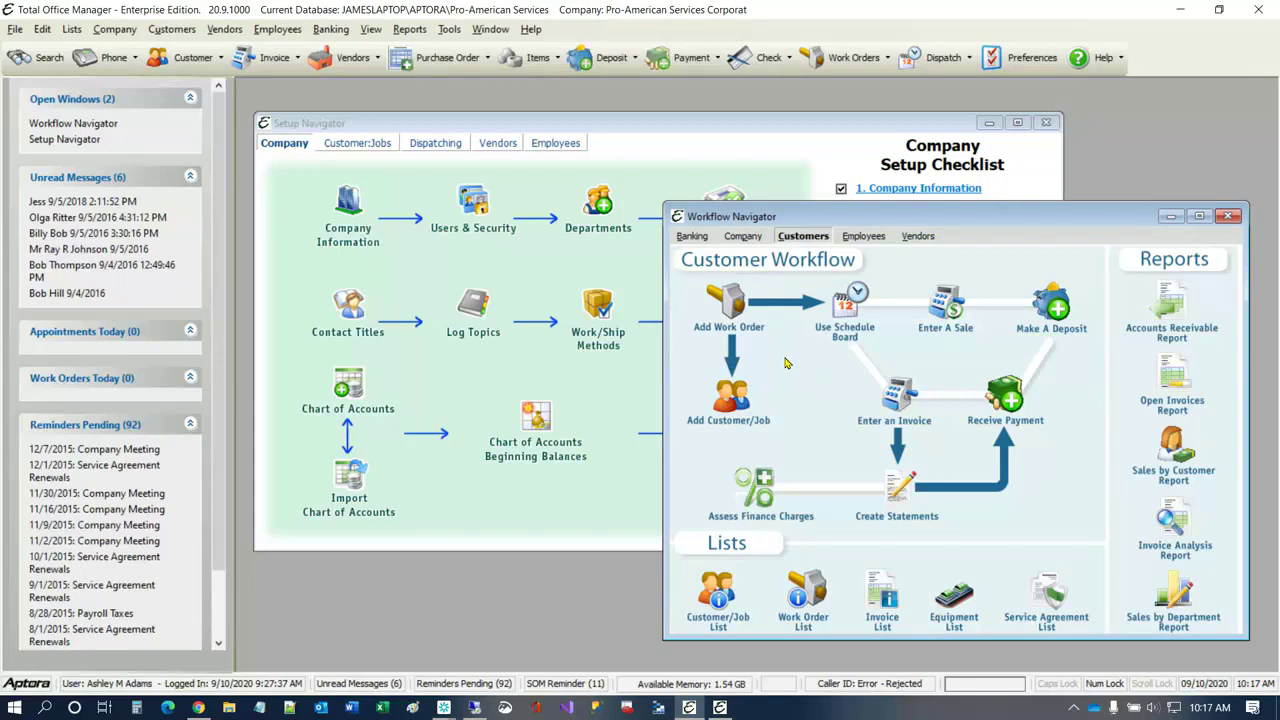
Step: Close the Workflow Navigator and Setup Navigator windows and hide the Information Center
{"action": "left_click", "coordinate": [1229, 216]}
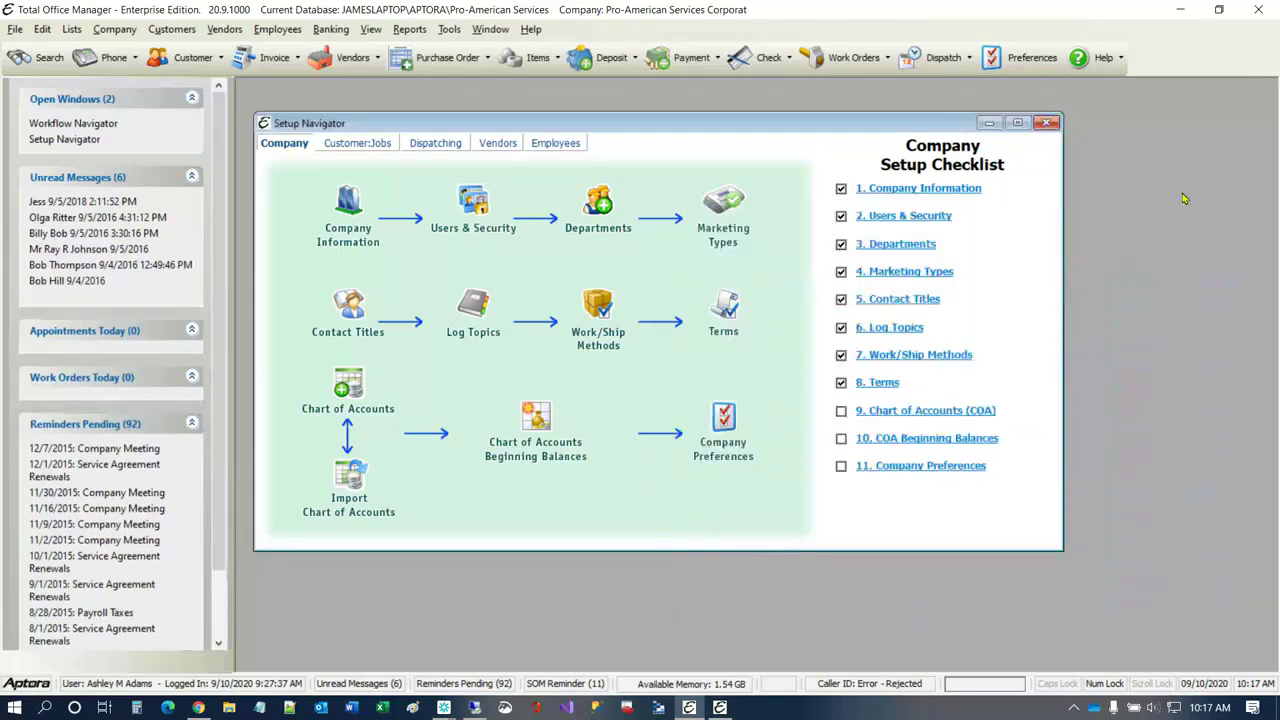
{"action": "left_click", "coordinate": [1046, 122]}
{"action": "left_click", "coordinate": [370, 29]}
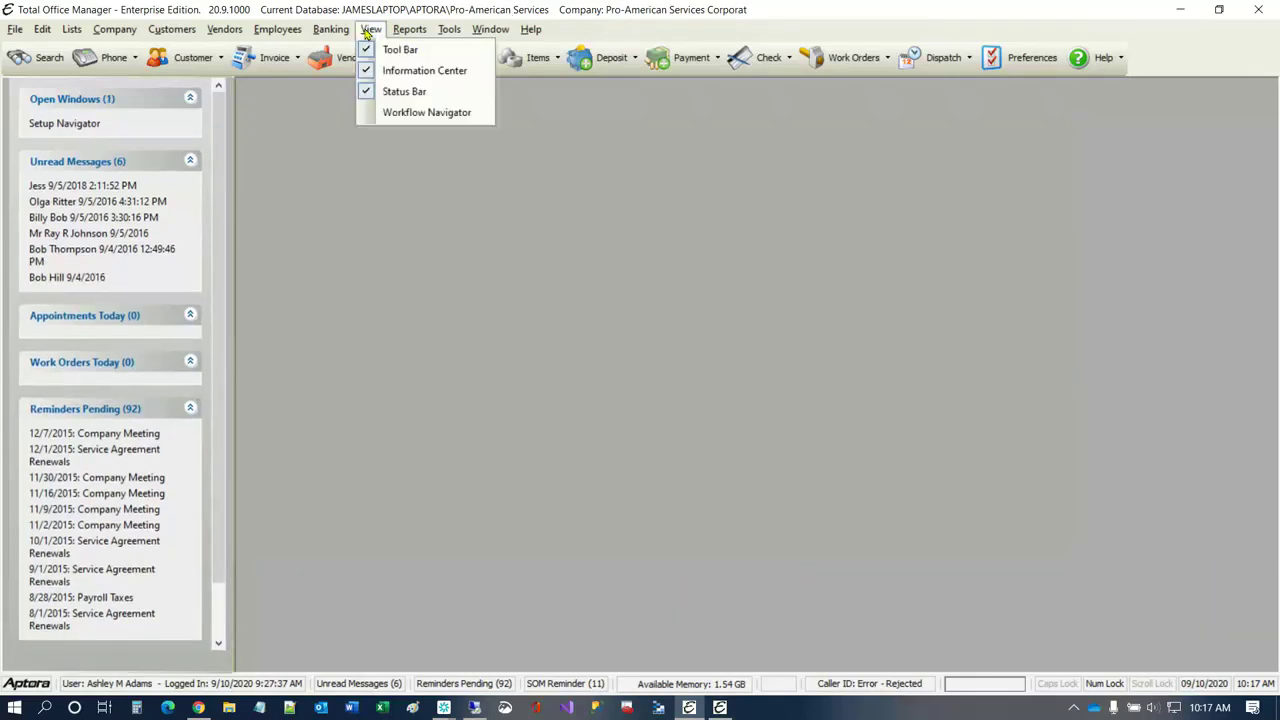
{"action": "left_click", "coordinate": [415, 70]}
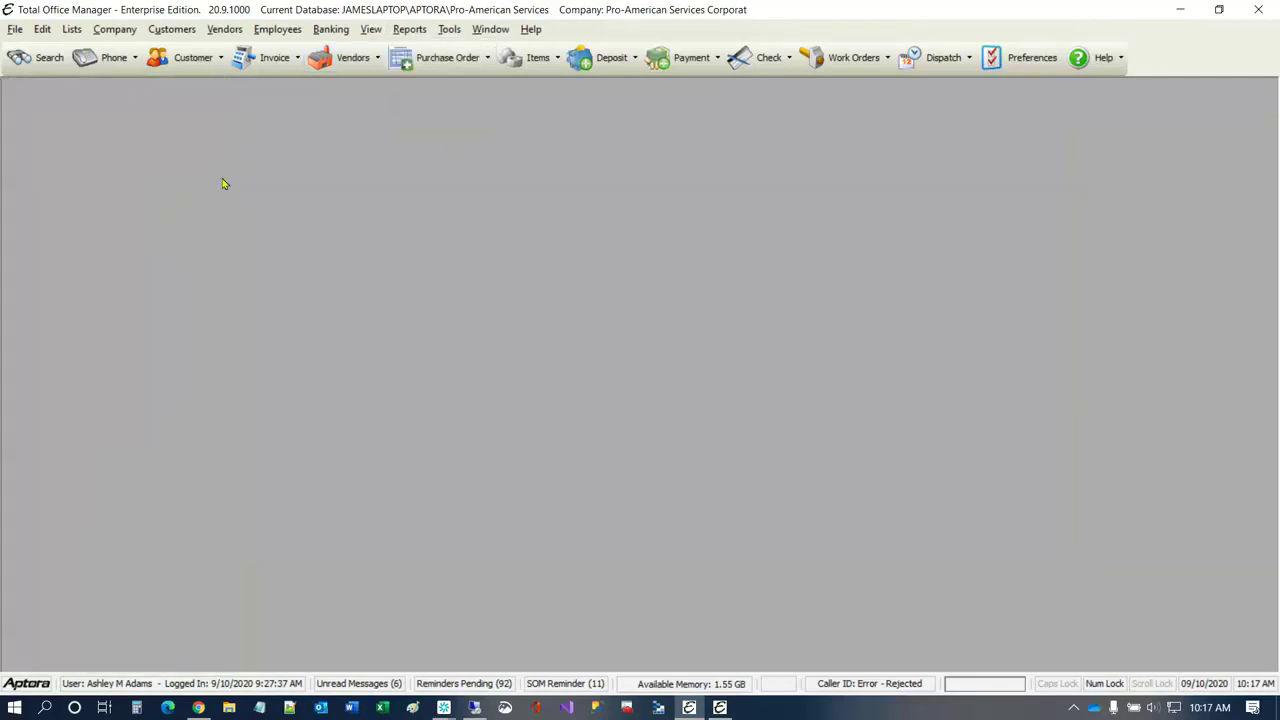
Step: Open the Invoice/Sale/Credit/Estimate List and open the posted $79.00 invoice dated 9/5/2020 for editing
{"action": "left_click", "coordinate": [115, 29]}
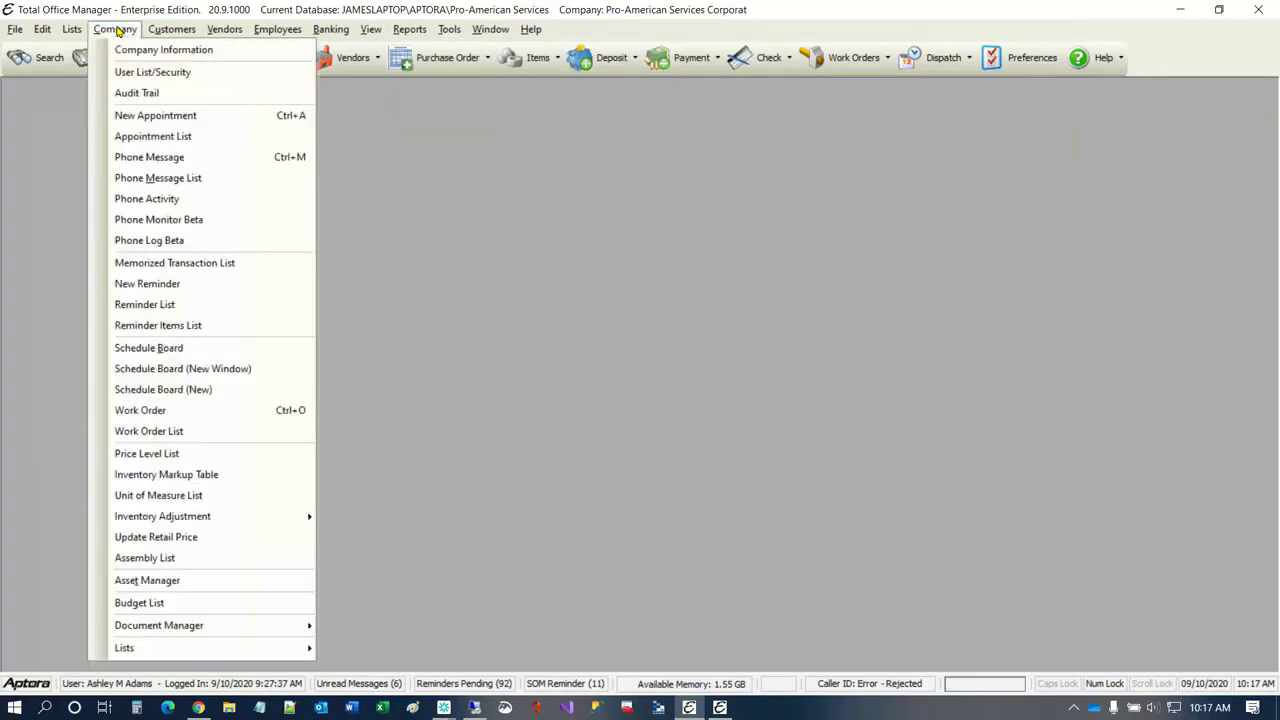
{"action": "mouse_move", "coordinate": [172, 29]}
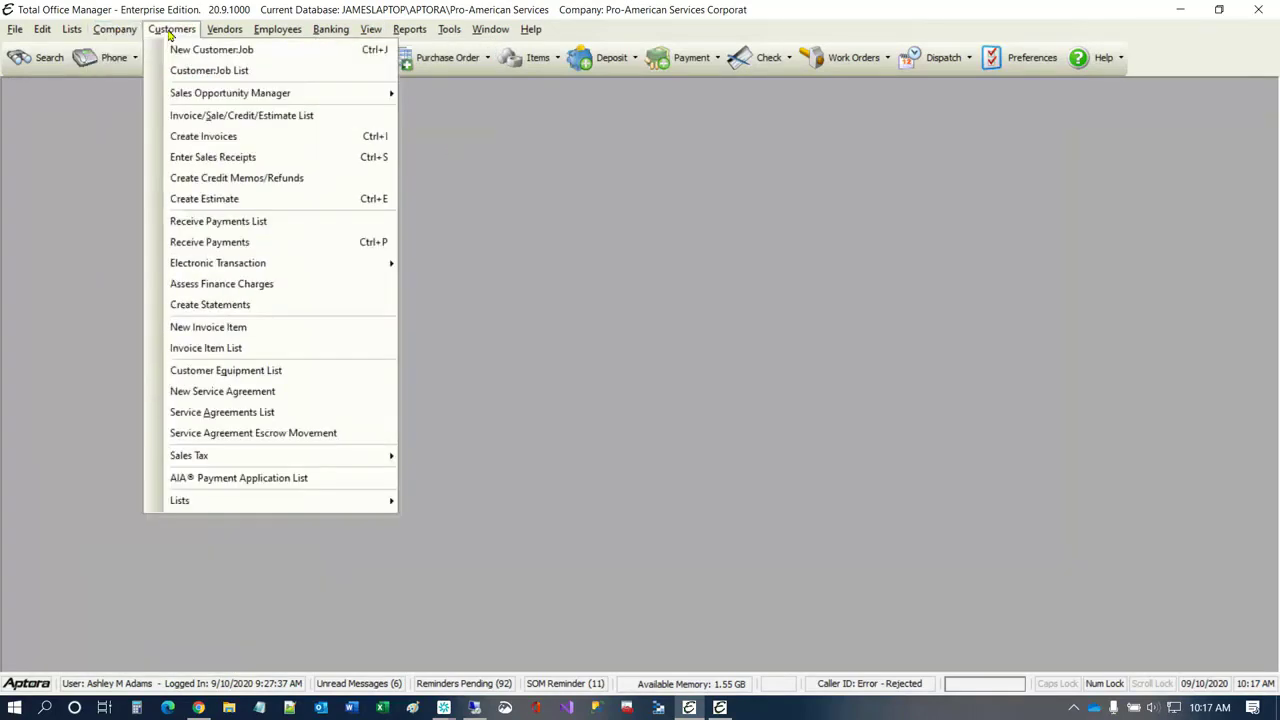
{"action": "left_click", "coordinate": [200, 118]}
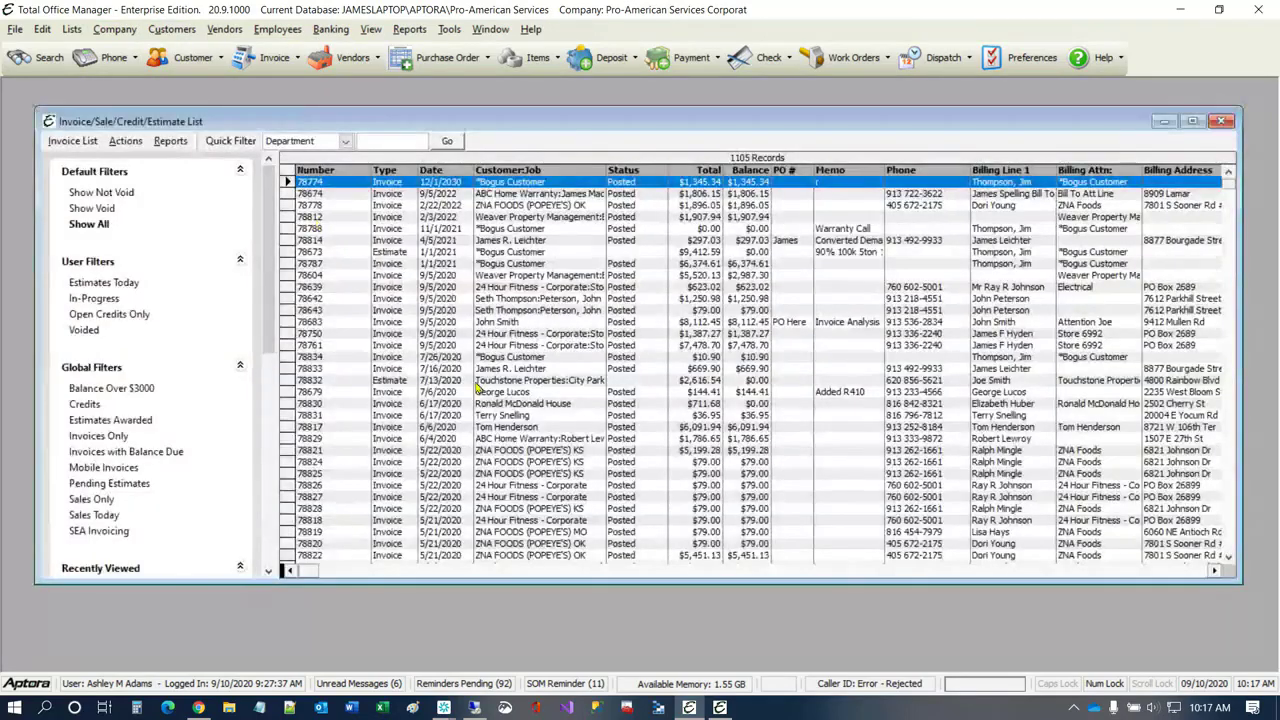
{"action": "left_click", "coordinate": [398, 310]}
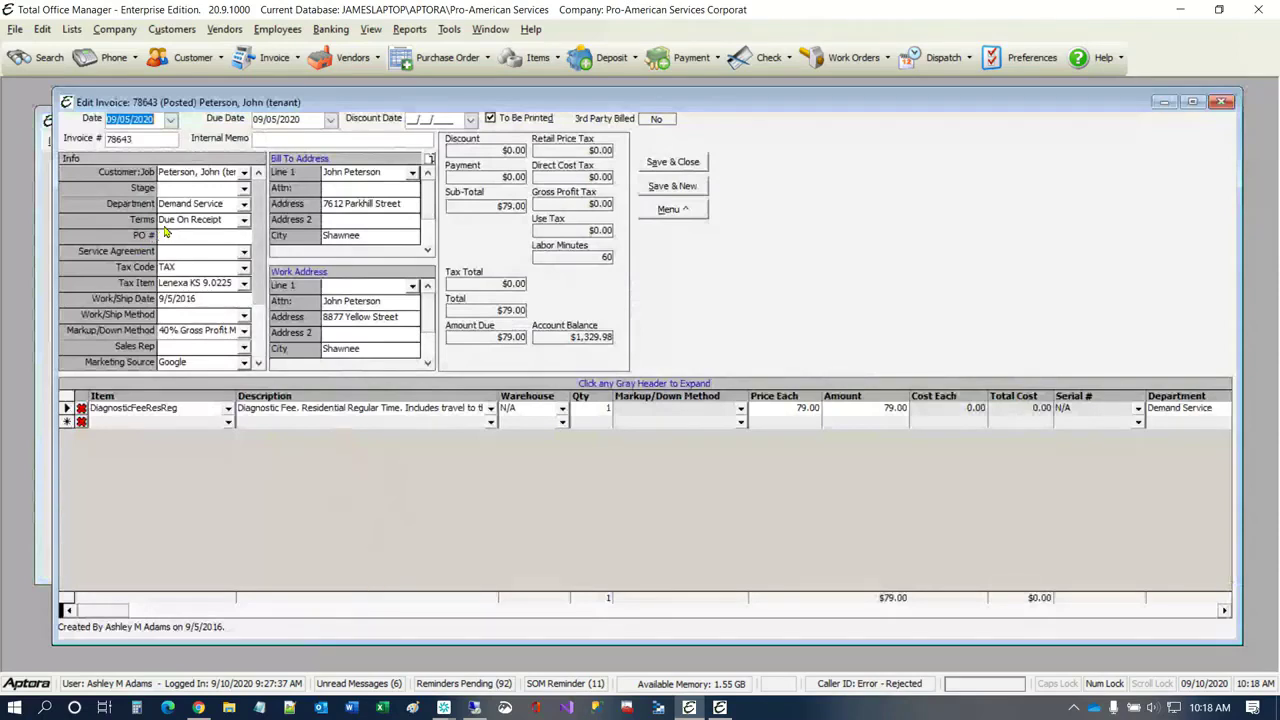
Step: Start memorizing the open invoice as a new memorized transaction
{"action": "left_click", "coordinate": [678, 212]}
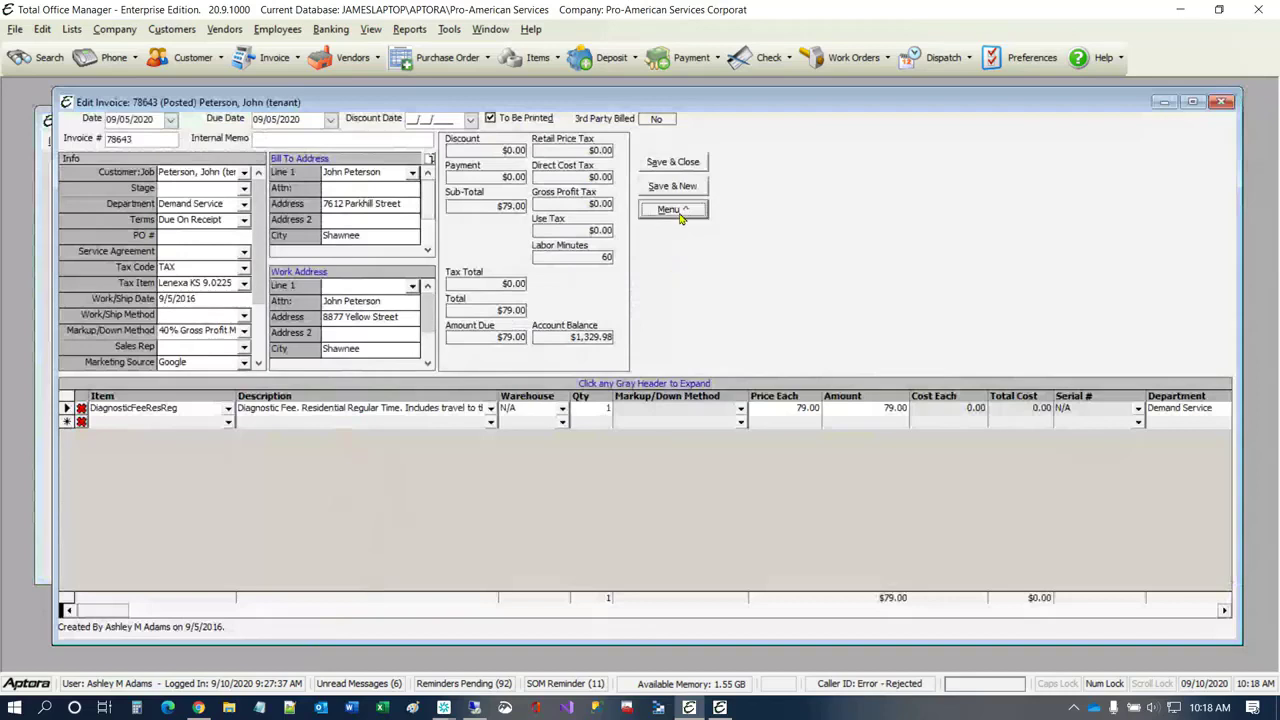
{"action": "left_click", "coordinate": [679, 213]}
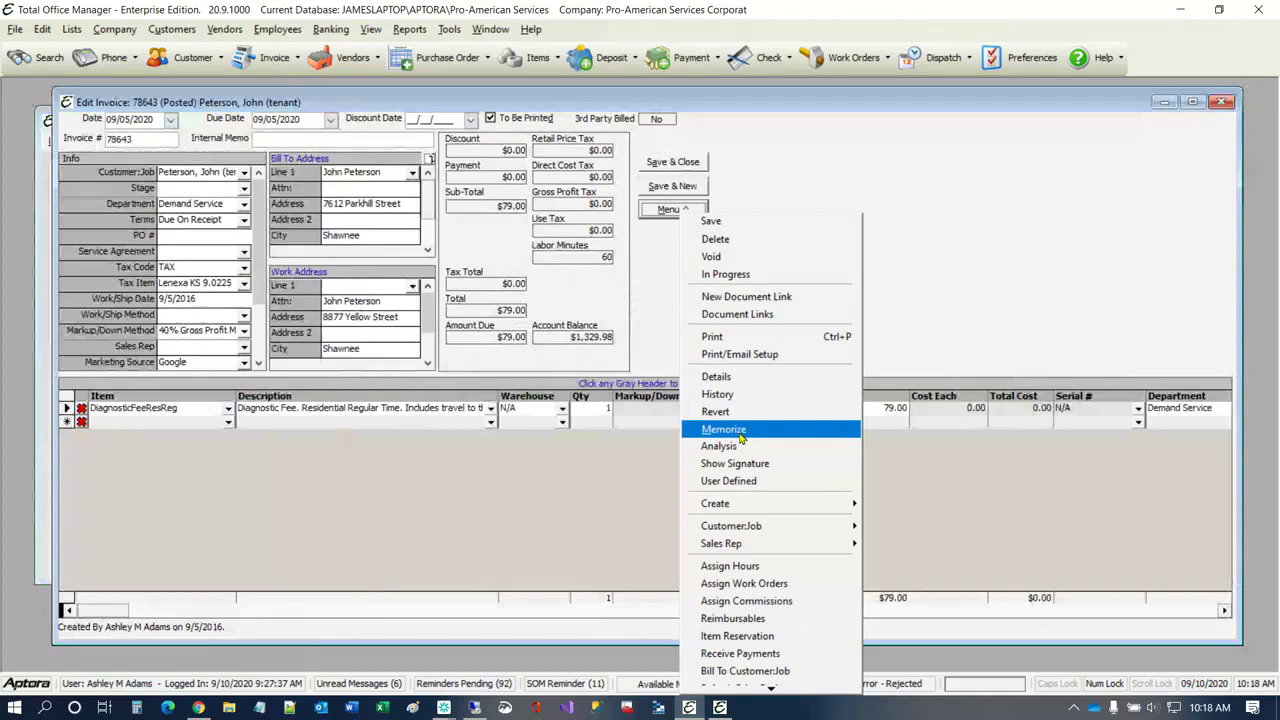
{"action": "left_click", "coordinate": [723, 429]}
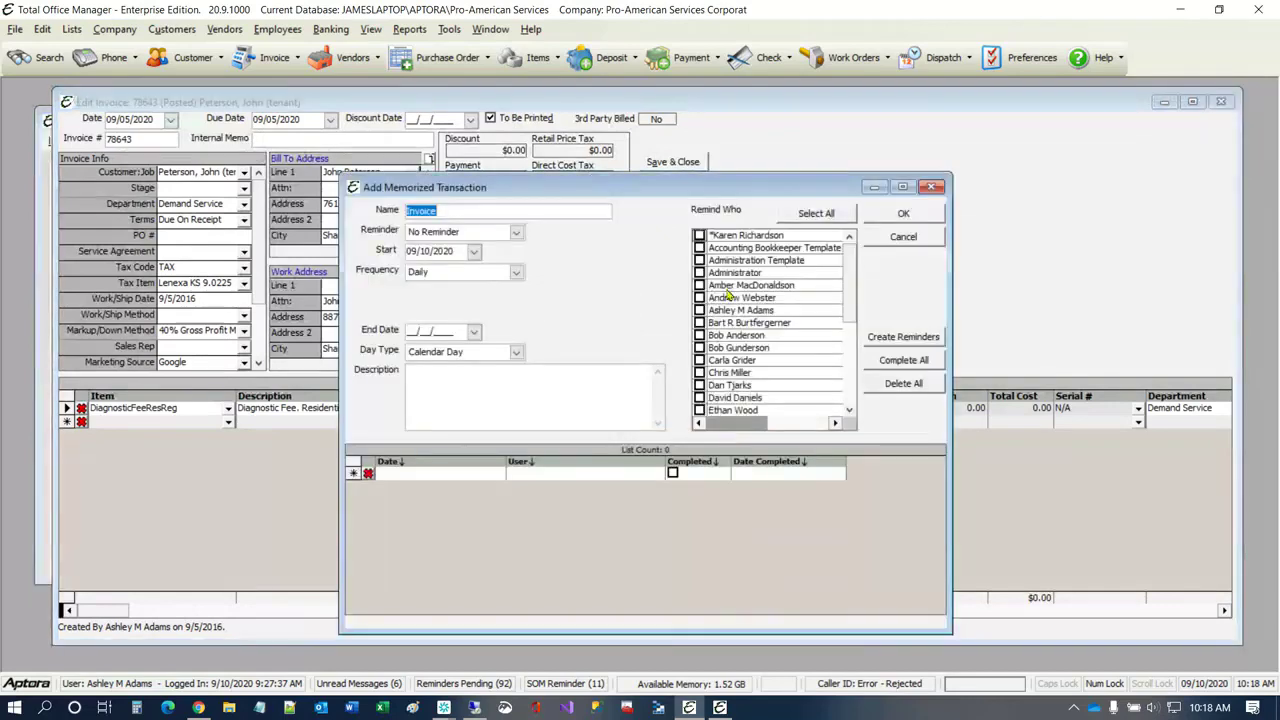
Step: Name the memorized transaction "Invoice for Monthly Maintenance"
{"action": "left_click", "coordinate": [476, 196]}
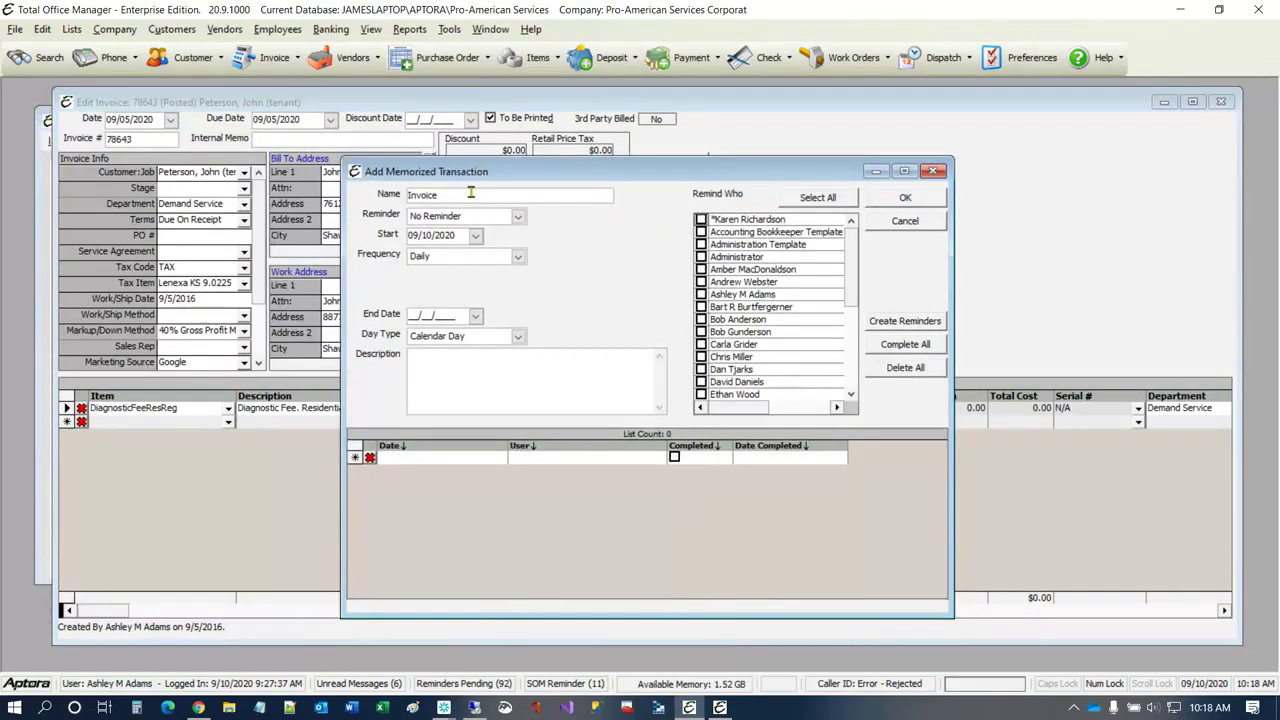
{"action": "type", "text": "for Monthl"}
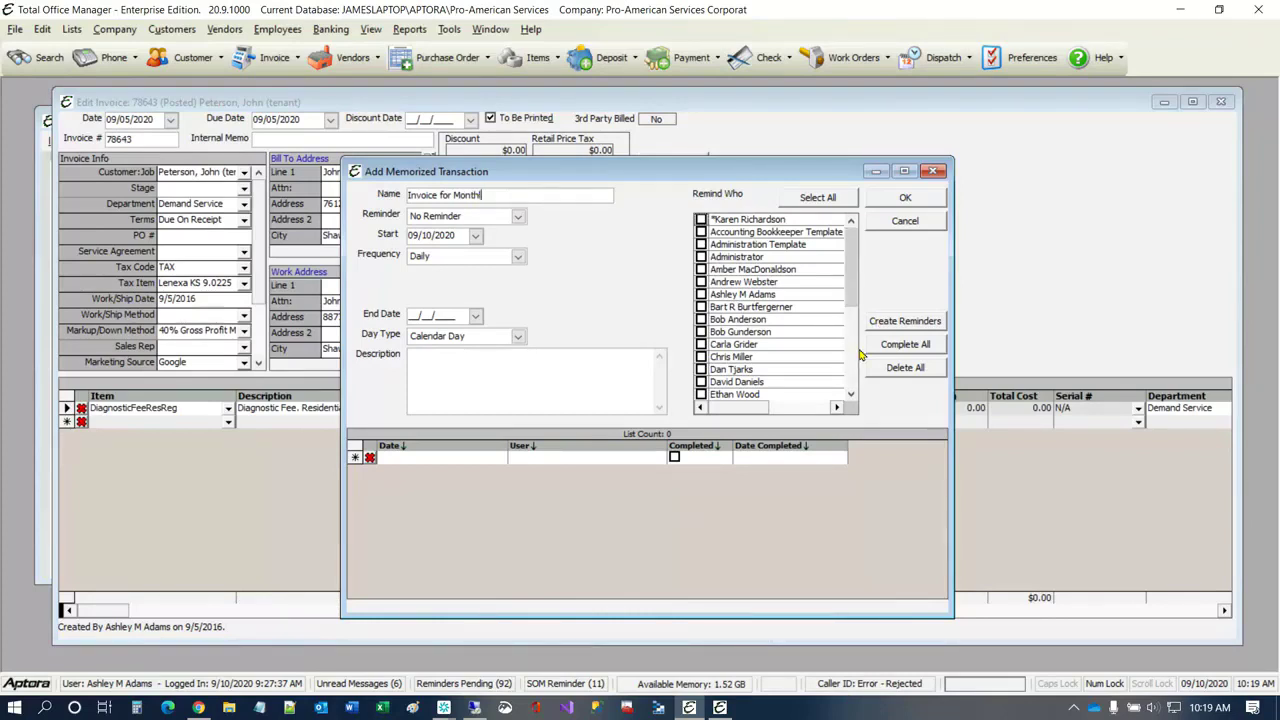
{"action": "type", "text": "y Maintenance"}
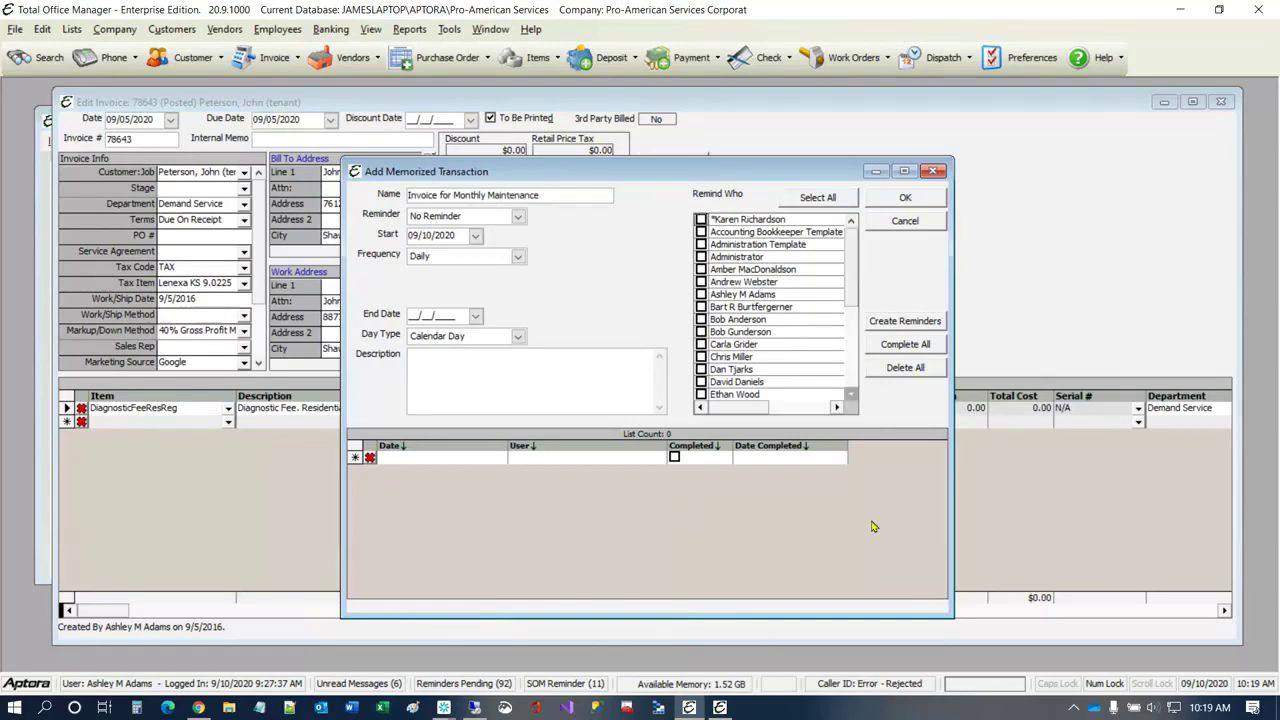
Step: Set the memorized transaction's reminder type to Remind Me
{"action": "left_click", "coordinate": [510, 410]}
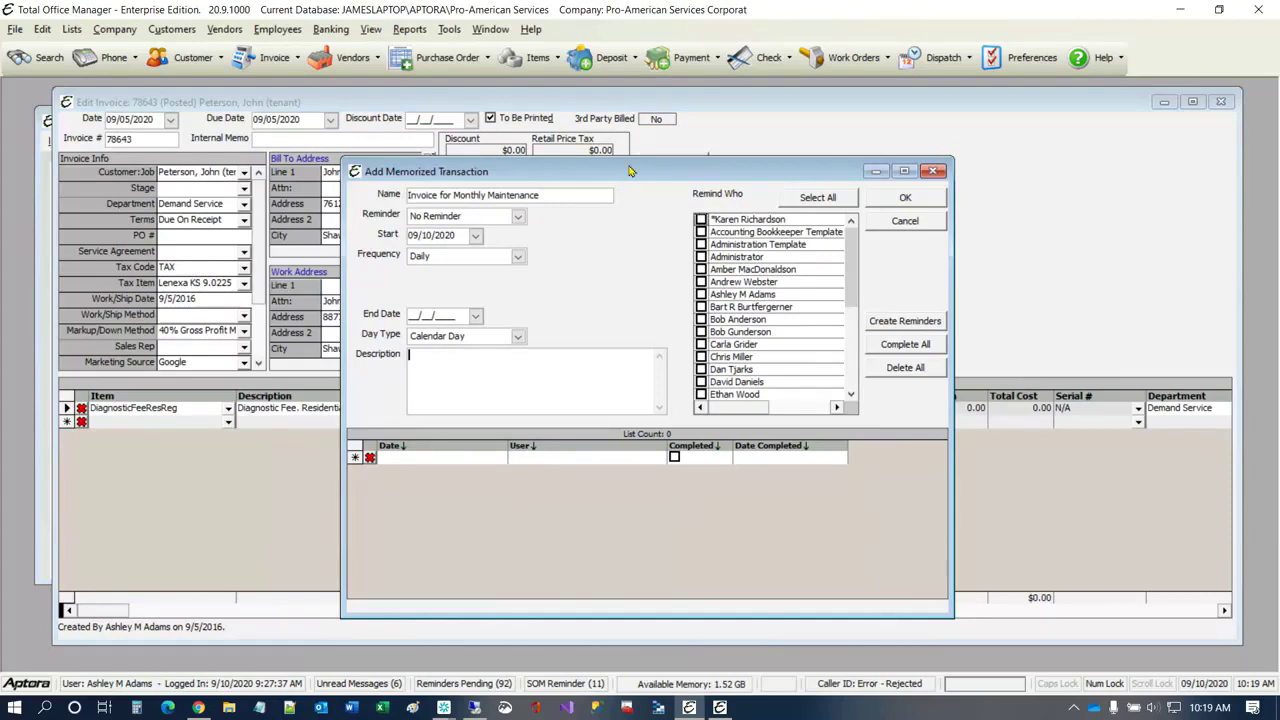
{"action": "left_click_drag", "start_coordinate": [630, 171], "coordinate": [715, 180]}
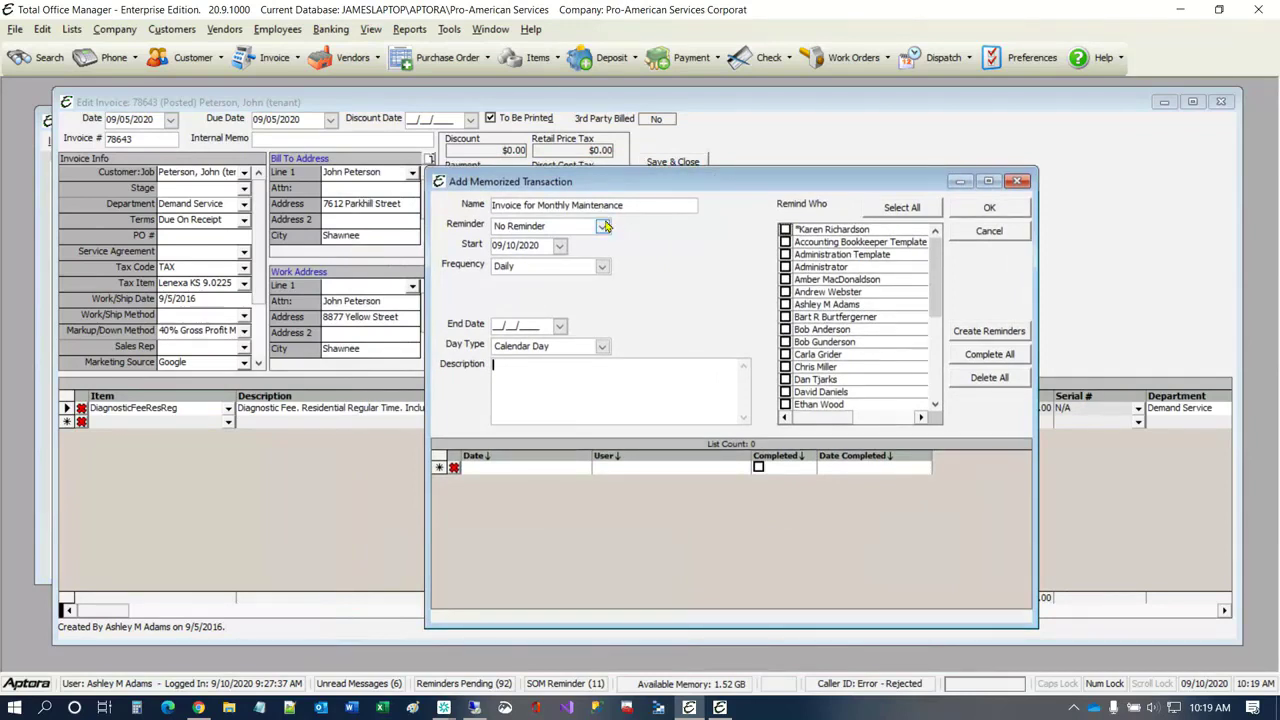
{"action": "left_click", "coordinate": [603, 228]}
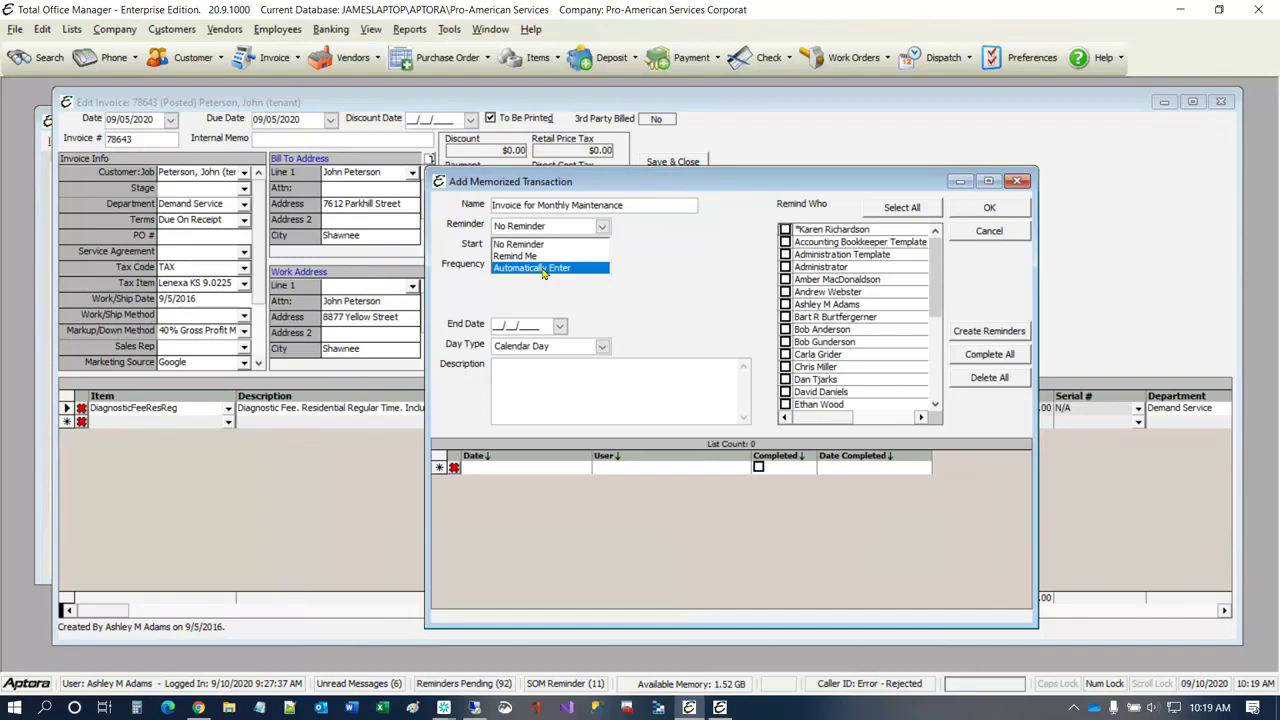
{"action": "left_click", "coordinate": [518, 257]}
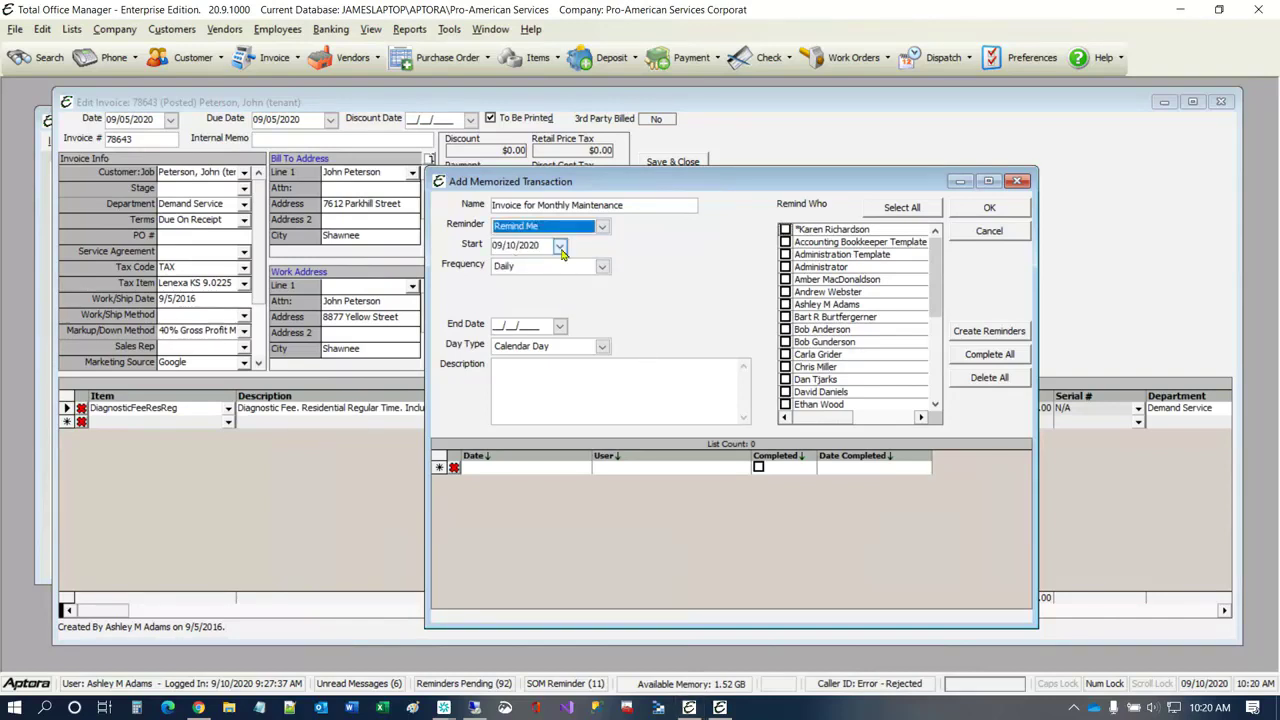
Step: Set the memorized transaction's start date to 10/01/2020 and its frequency to Monthly
{"action": "left_click", "coordinate": [560, 246]}
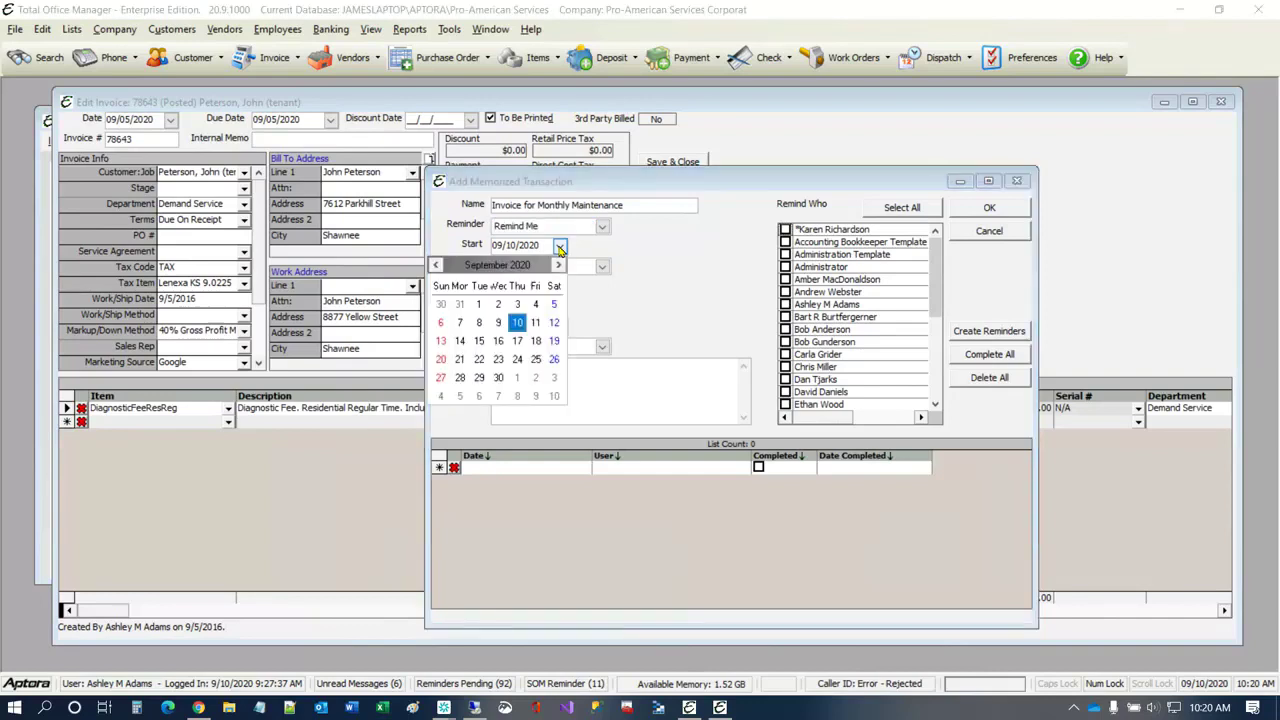
{"action": "left_click", "coordinate": [558, 265]}
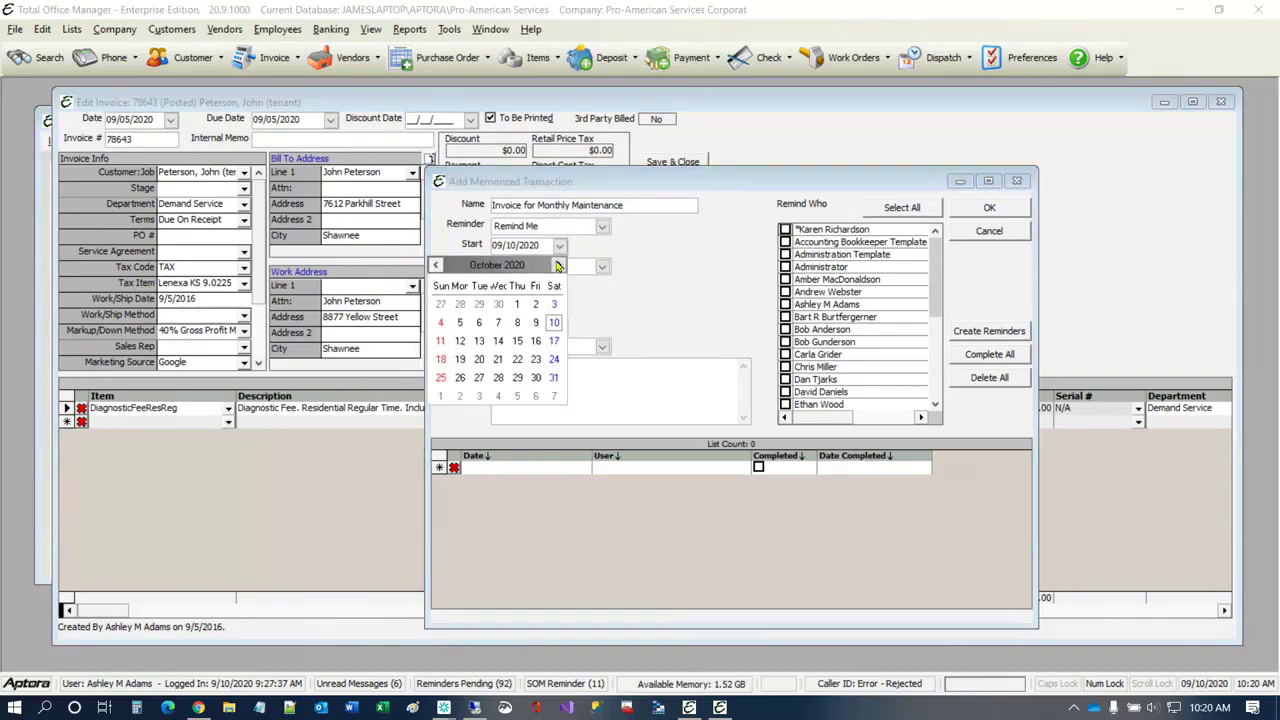
{"action": "left_click", "coordinate": [519, 305]}
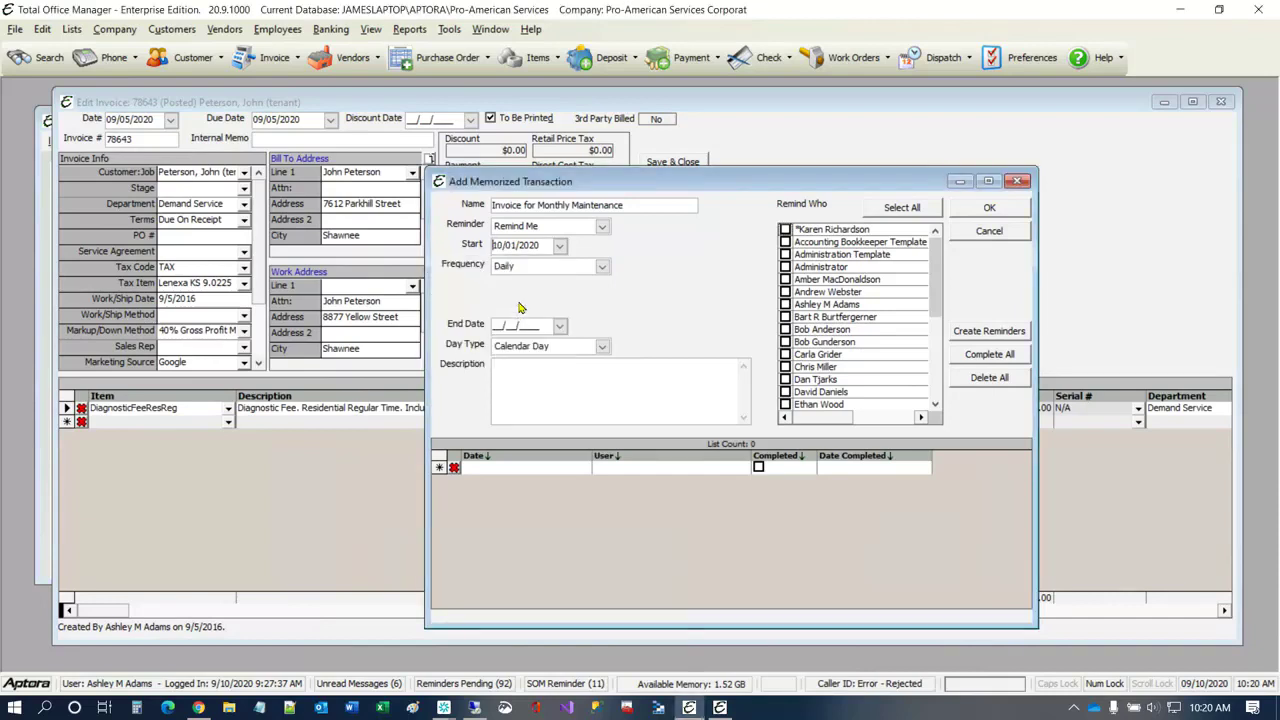
{"action": "left_click", "coordinate": [603, 267]}
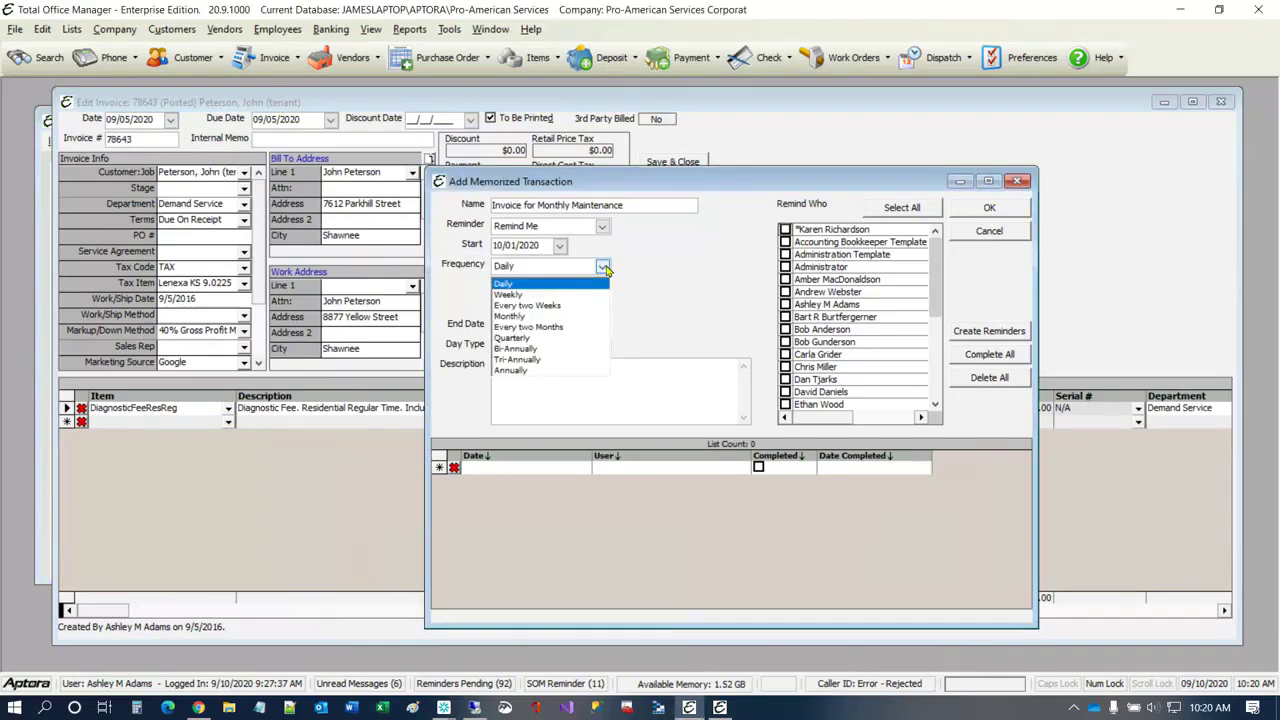
{"action": "left_click", "coordinate": [527, 317]}
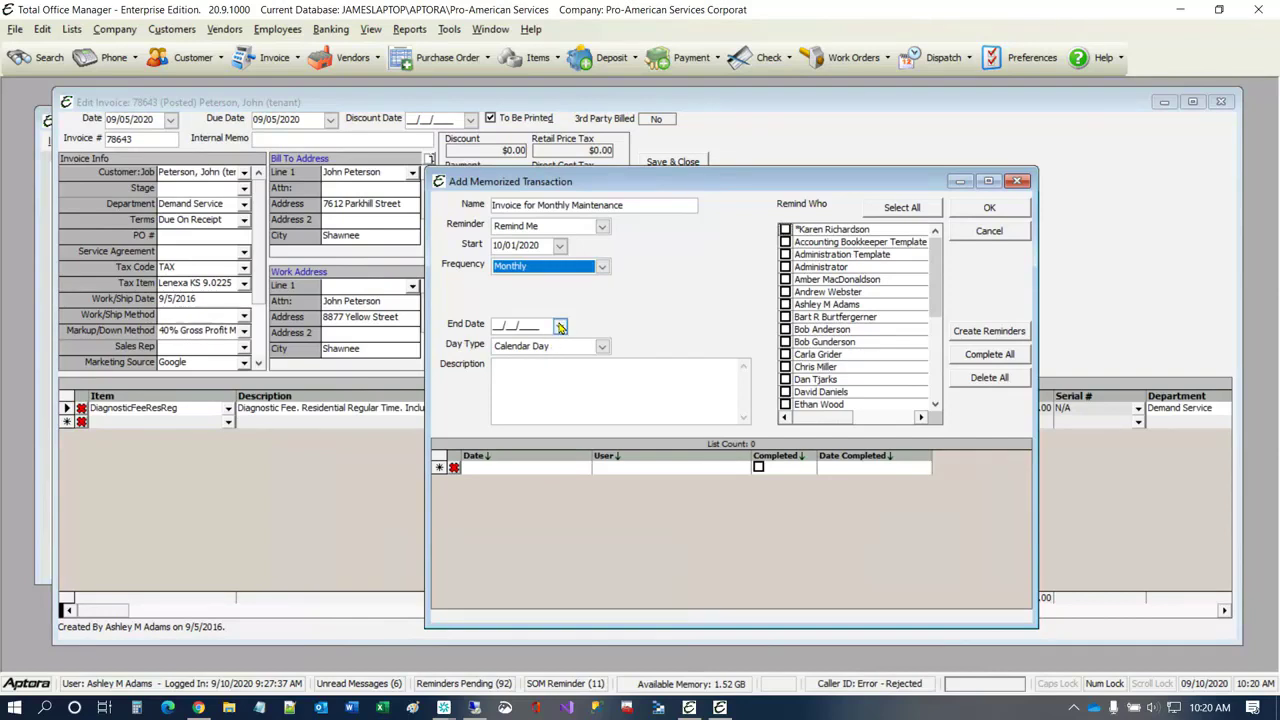
Step: Set the memorized transaction's end date to 12/01/2021 and its day type to Next Business Day
{"action": "left_click", "coordinate": [560, 326]}
{"action": "left_click", "coordinate": [559, 345]}
{"action": "left_click", "coordinate": [559, 345]}
{"action": "left_click", "coordinate": [559, 345]}
{"action": "left_click", "coordinate": [559, 345]}
{"action": "left_click", "coordinate": [559, 345]}
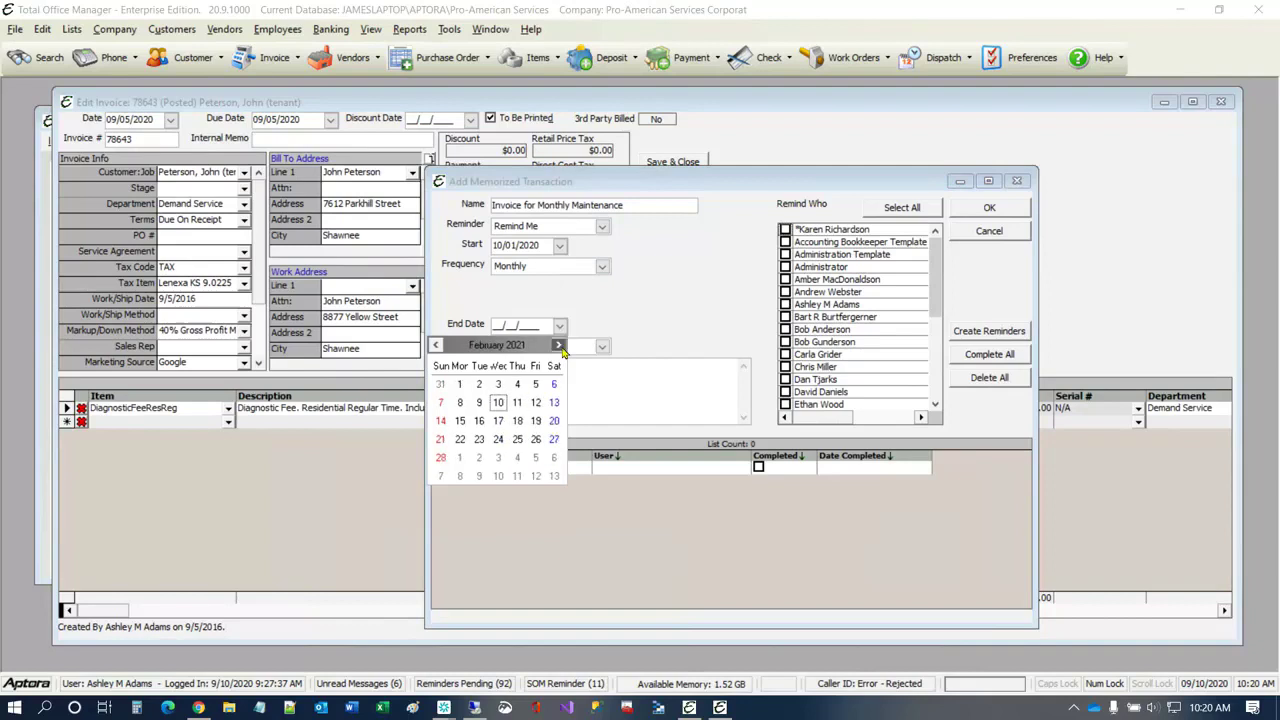
{"action": "left_click", "coordinate": [559, 345]}
{"action": "left_click", "coordinate": [559, 345]}
{"action": "left_click", "coordinate": [559, 345]}
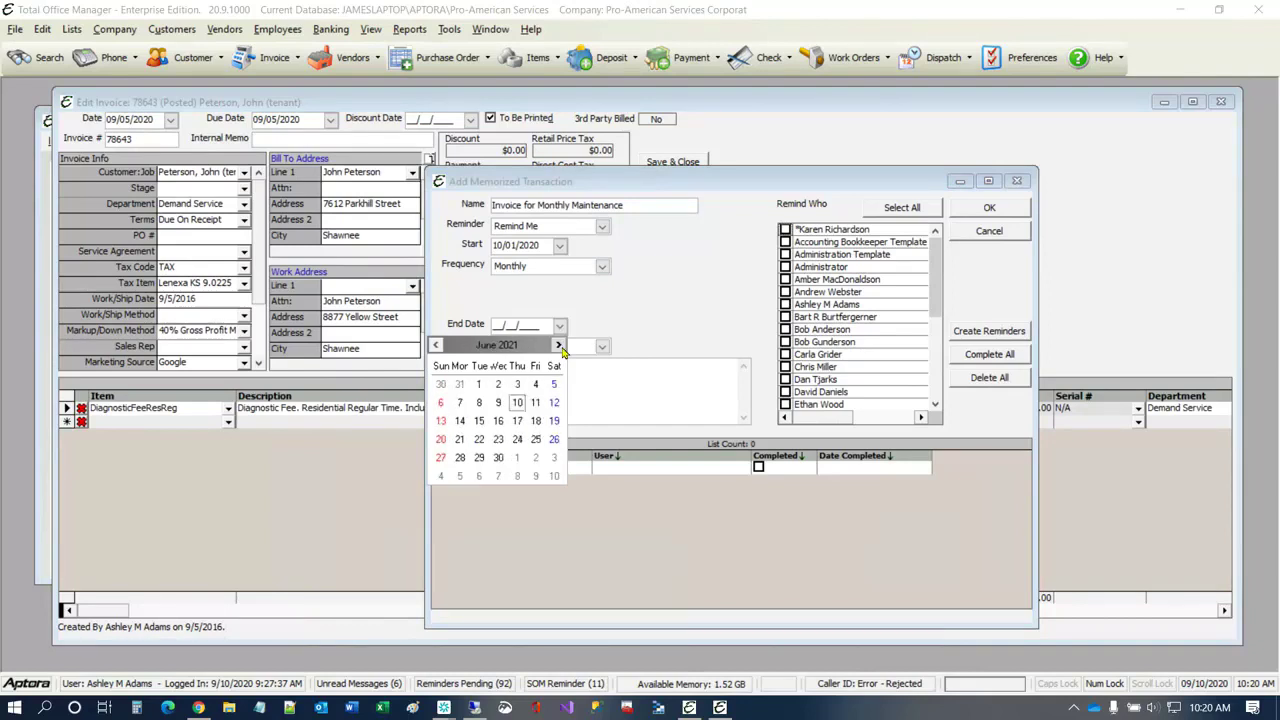
{"action": "left_click", "coordinate": [559, 345]}
{"action": "left_click", "coordinate": [559, 345]}
{"action": "left_click", "coordinate": [559, 345]}
{"action": "left_click", "coordinate": [559, 345]}
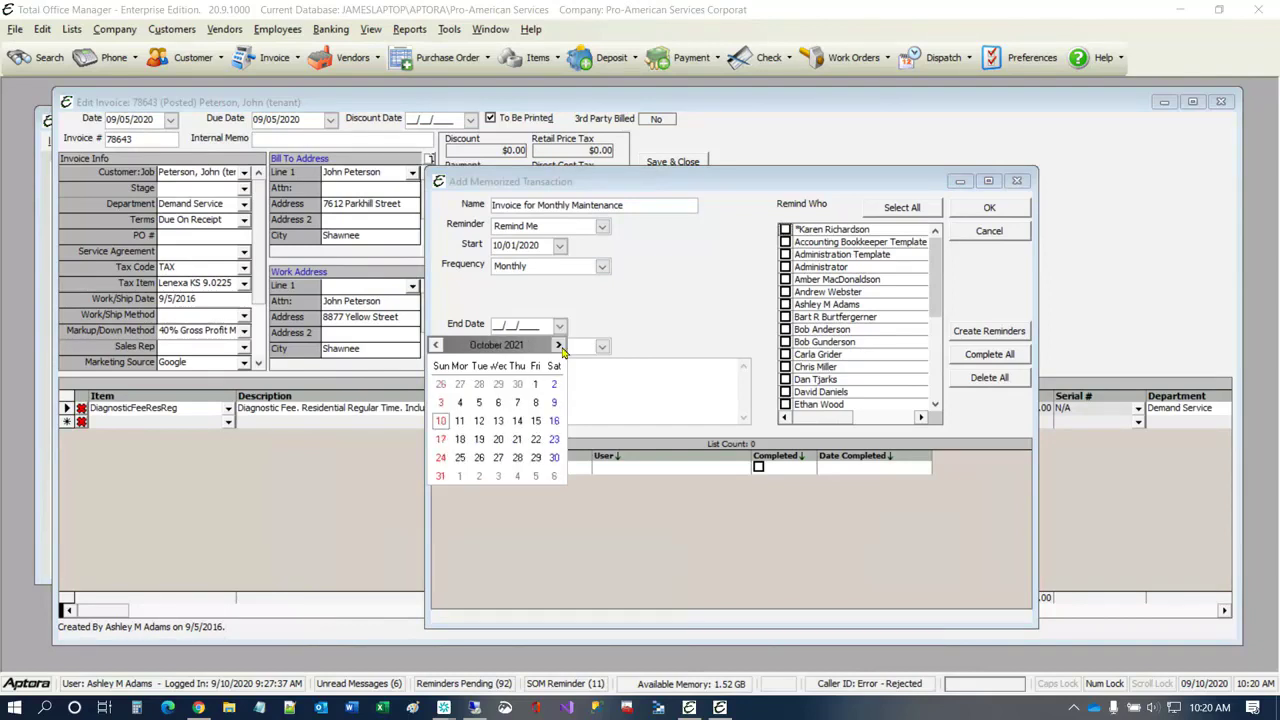
{"action": "left_click", "coordinate": [559, 345]}
{"action": "left_click", "coordinate": [559, 345]}
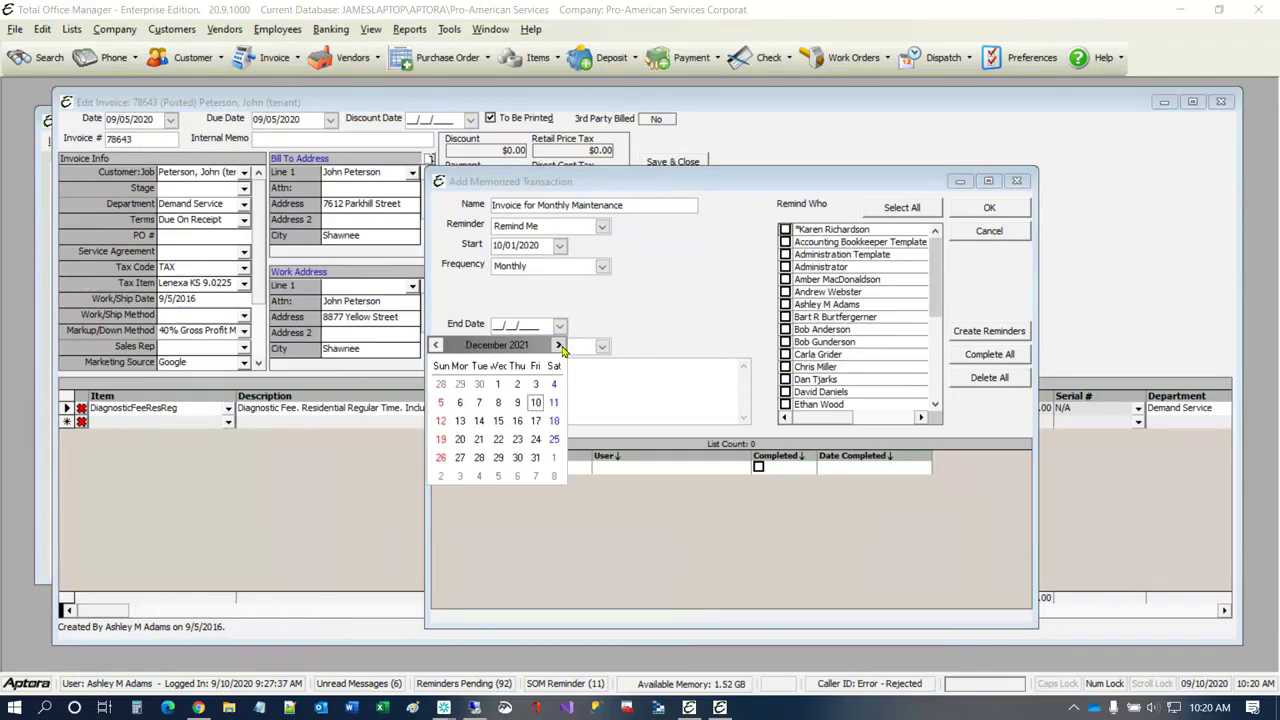
{"action": "left_click", "coordinate": [499, 386]}
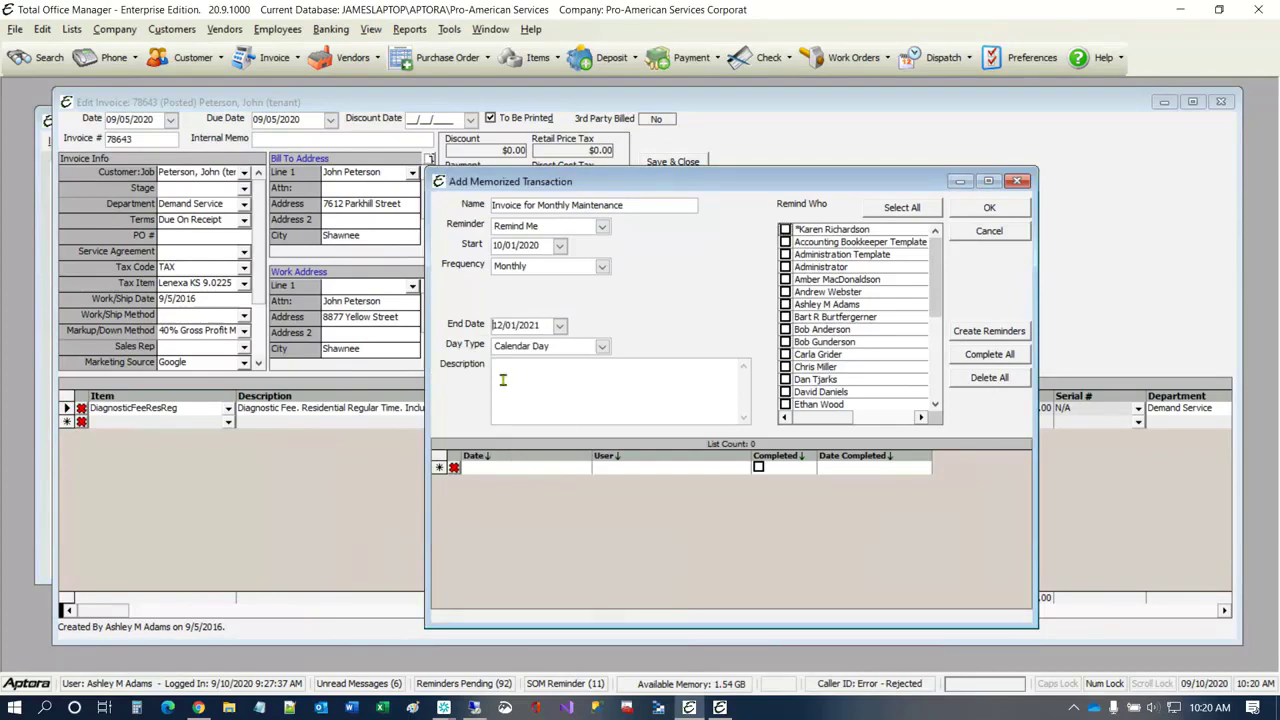
{"action": "left_click", "coordinate": [602, 347]}
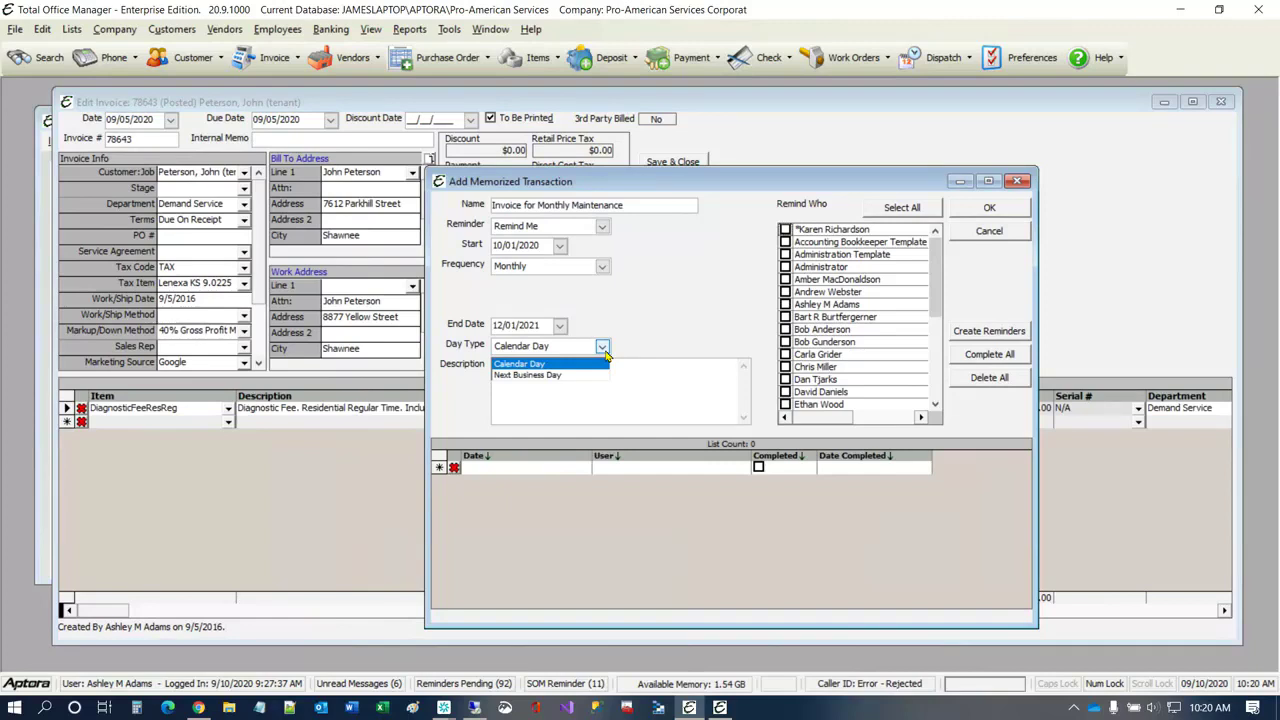
{"action": "left_click", "coordinate": [543, 376]}
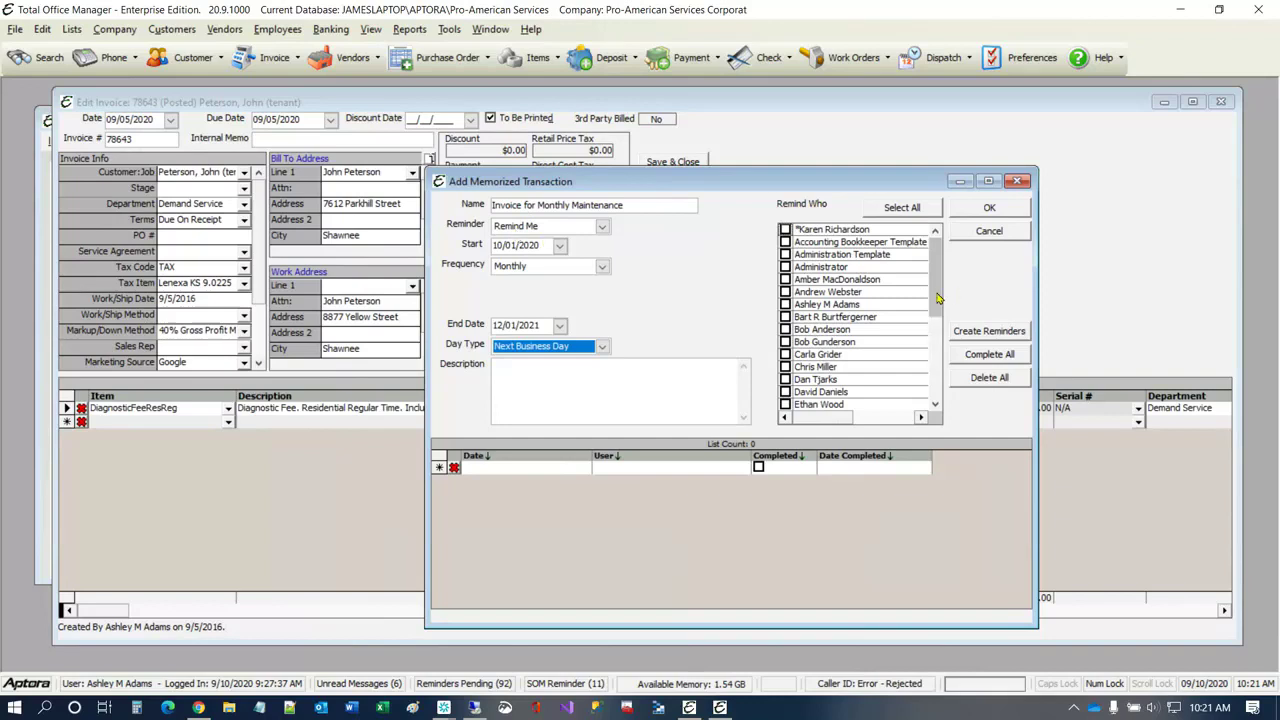
Step: Select the logged-in user and the ninth listed user to be reminded, and create the reminders for them
{"action": "left_click", "coordinate": [785, 305]}
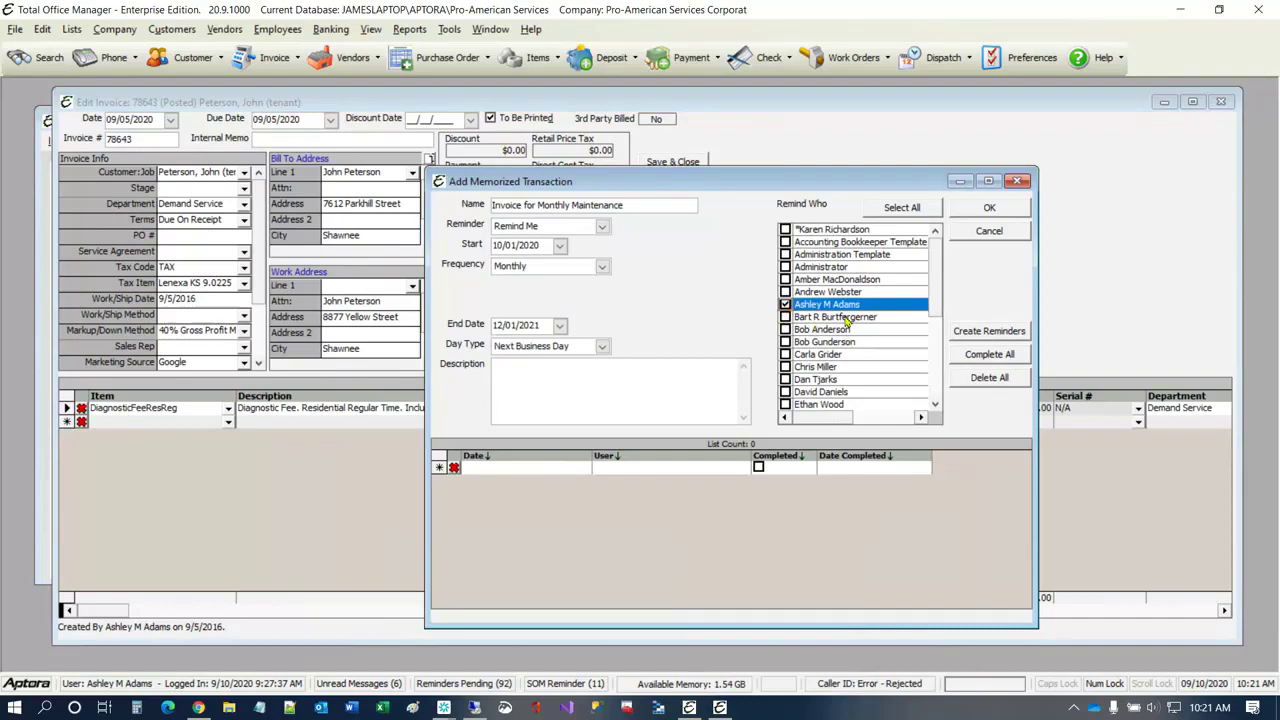
{"action": "left_click", "coordinate": [786, 331]}
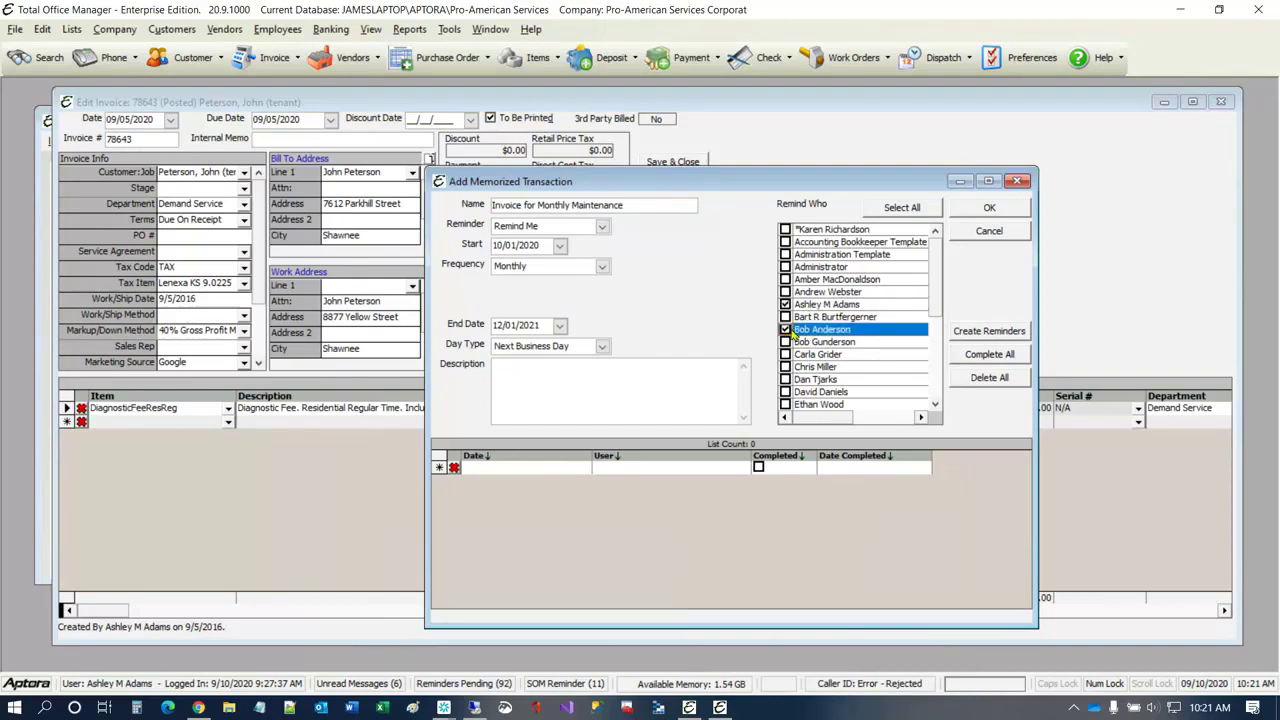
{"action": "left_click", "coordinate": [989, 331]}
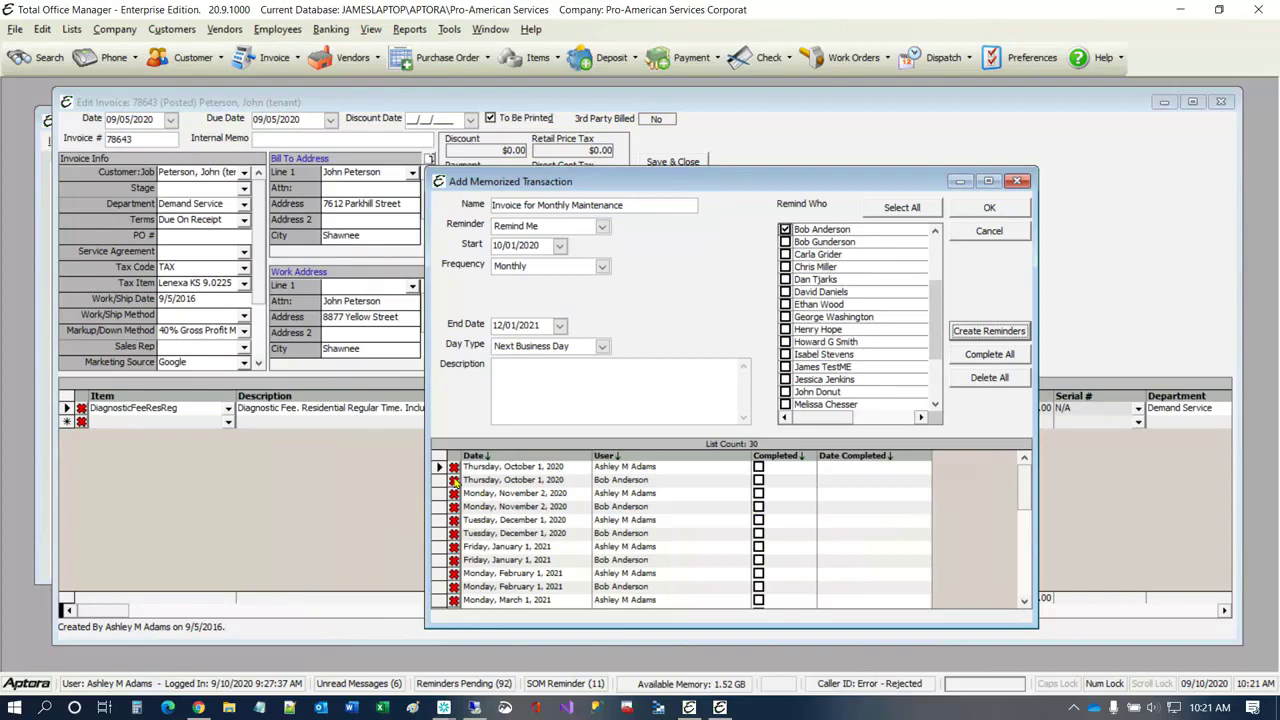
Step: Mark and unmark the second October 1, 2020 reminder as completed, and delete that reminder entry
{"action": "left_click", "coordinate": [758, 480]}
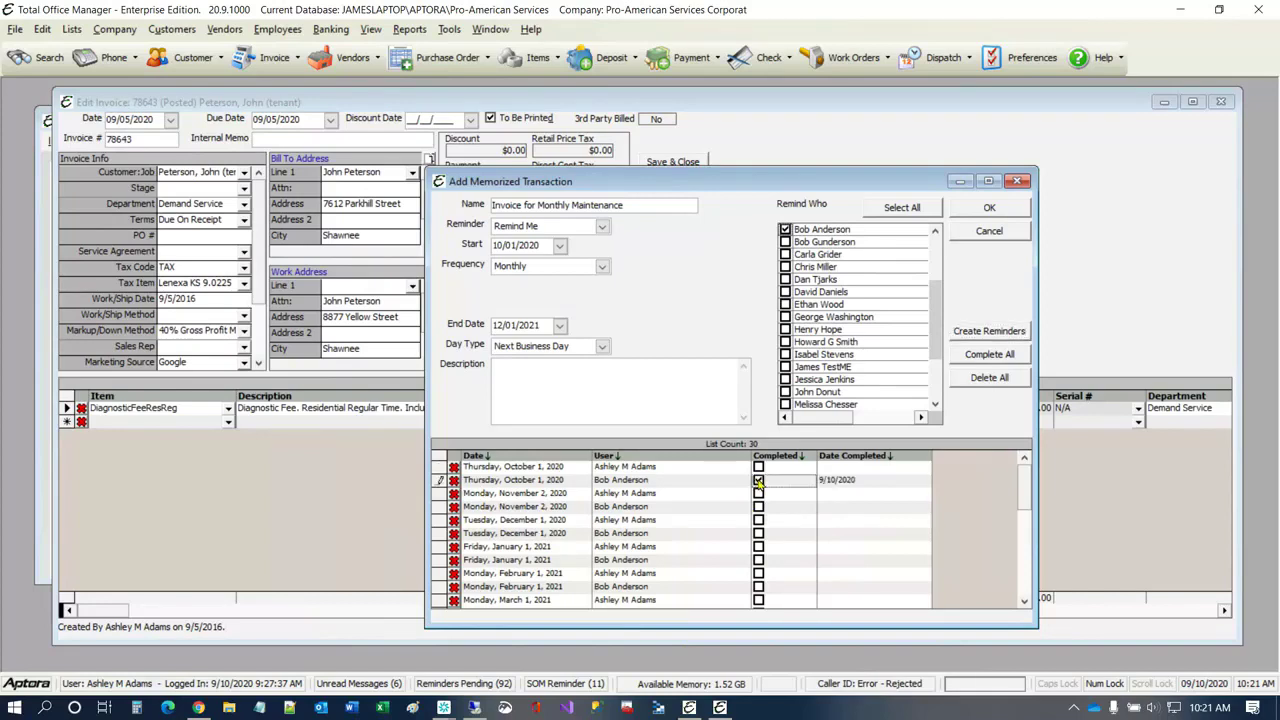
{"action": "left_click", "coordinate": [758, 481]}
{"action": "left_click", "coordinate": [454, 481]}
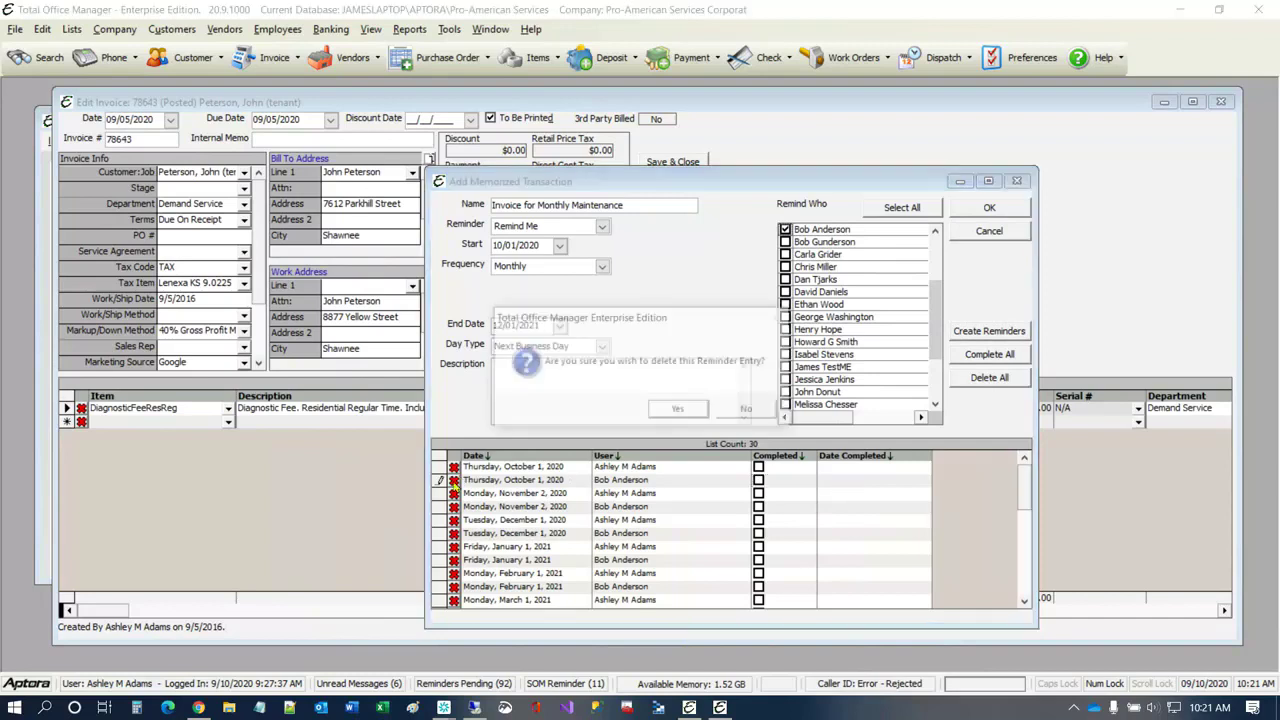
{"action": "left_click", "coordinate": [682, 410]}
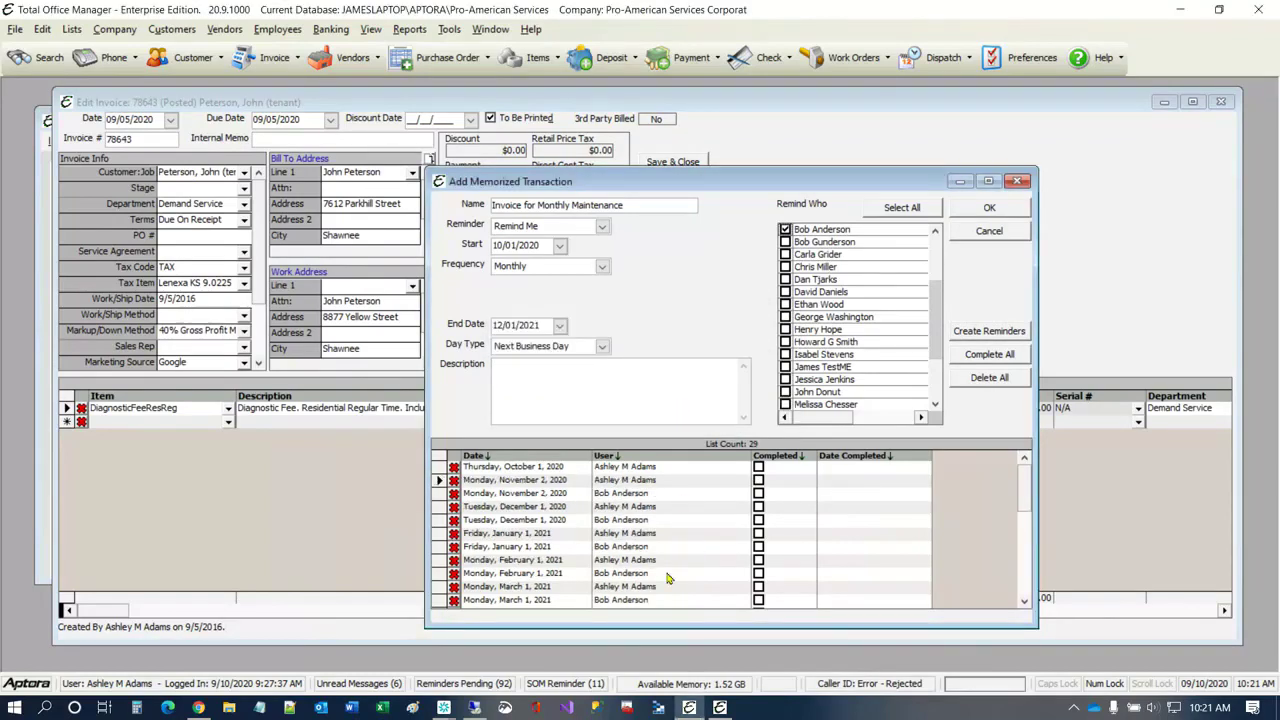
Step: Delete the second September 1, 2021 entry from the memorized transaction's reminders
{"action": "scroll", "coordinate": [668, 578], "scroll_direction": "down", "scroll_amount": 6}
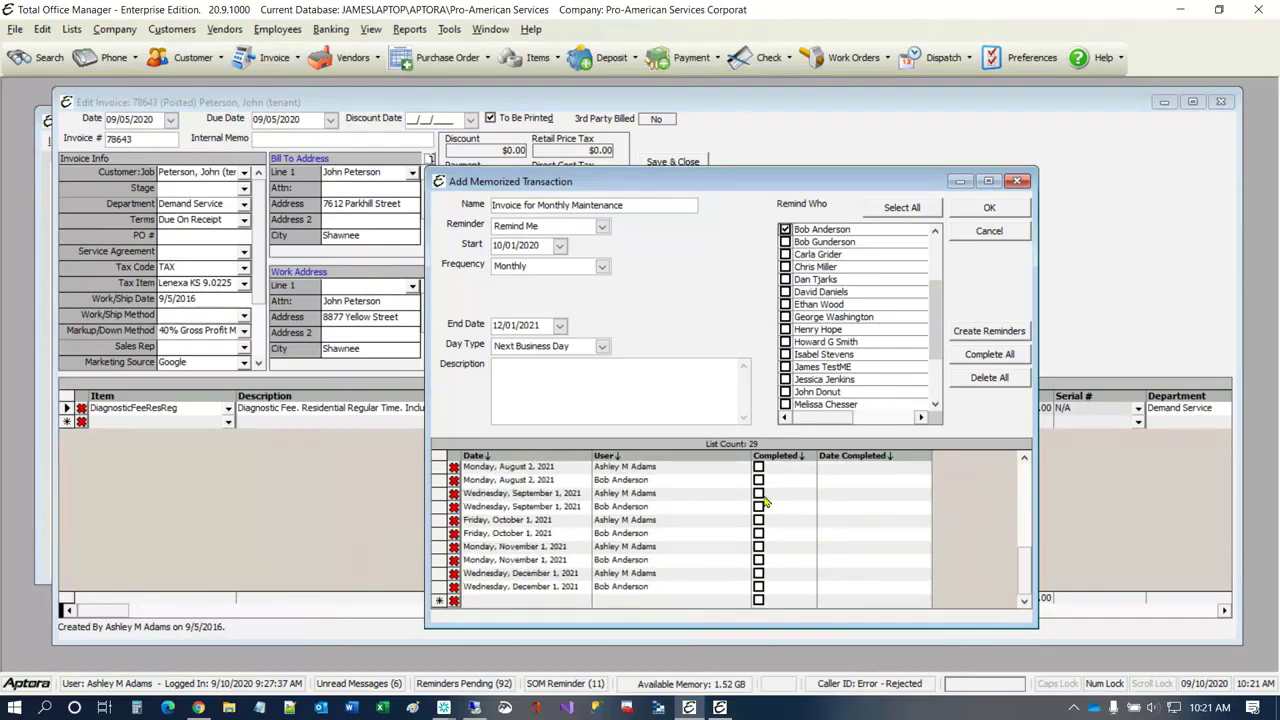
{"action": "left_click", "coordinate": [453, 508]}
{"action": "left_click", "coordinate": [683, 410]}
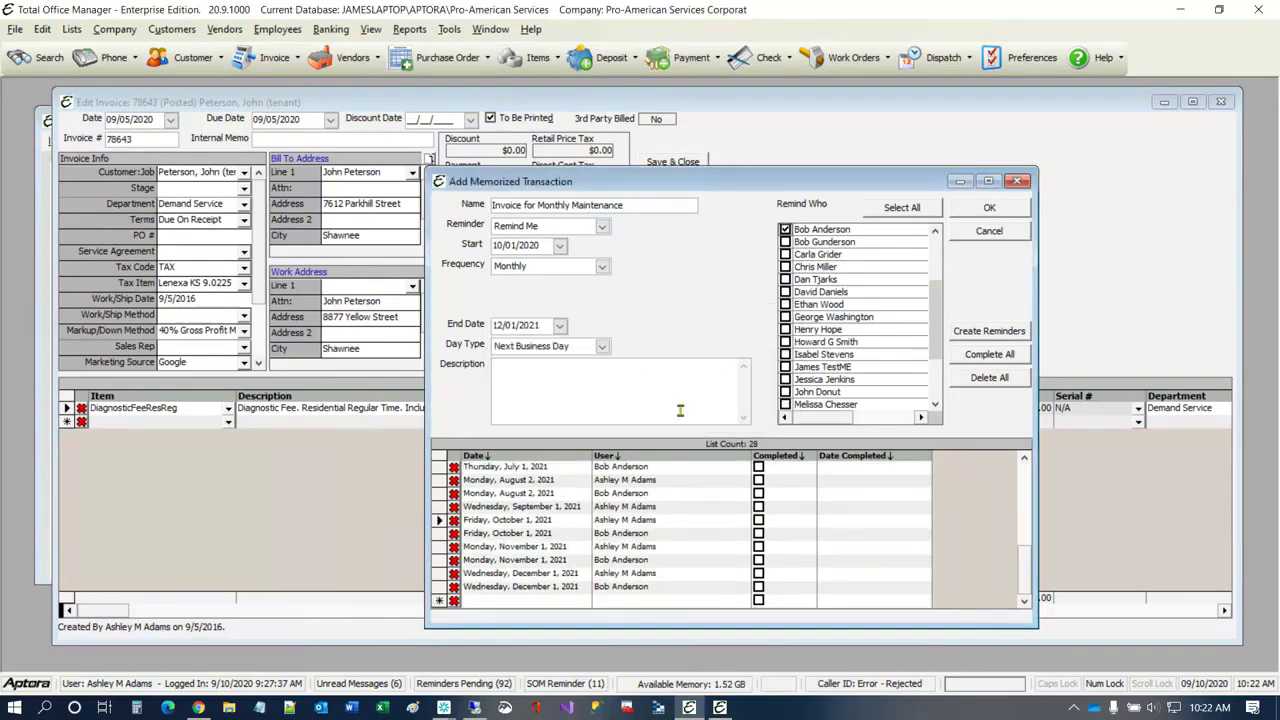
Step: Mark and unmark the October 1, 2020 reminder as completed, and save the memorized transaction
{"action": "scroll", "coordinate": [850, 555], "scroll_direction": "up", "scroll_amount": 5}
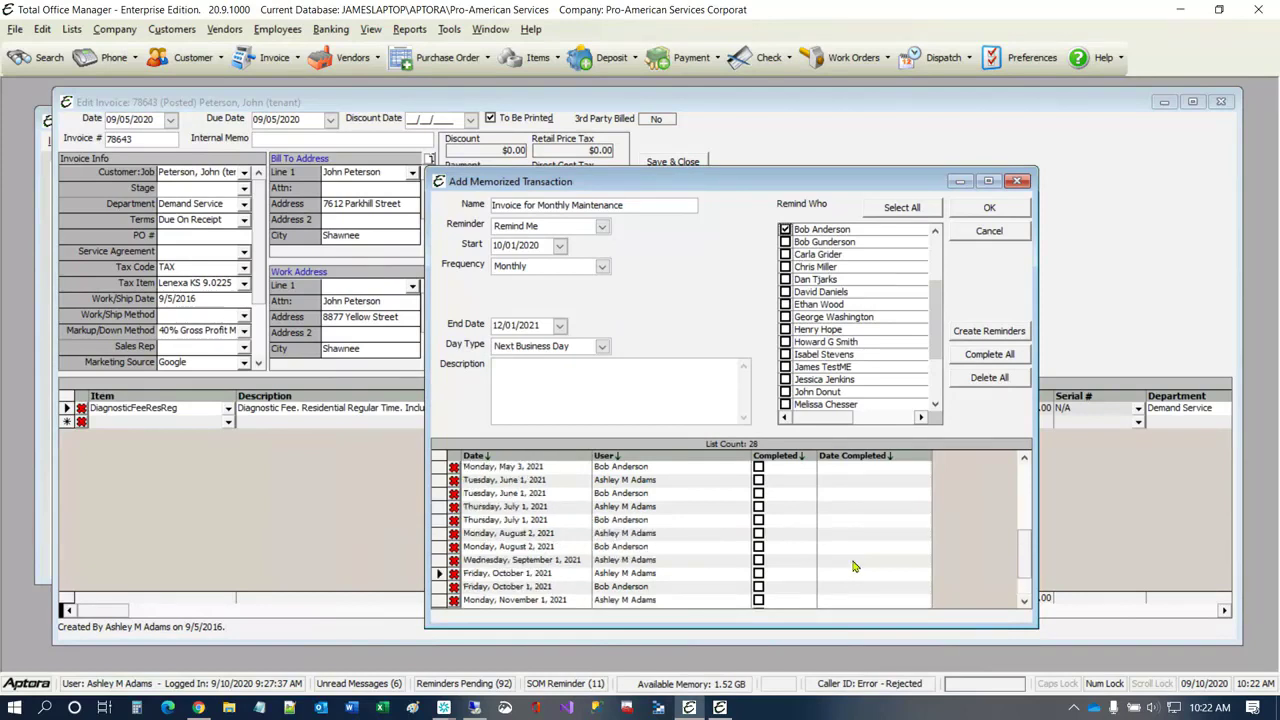
{"action": "scroll", "coordinate": [853, 552], "scroll_direction": "up", "scroll_amount": 1}
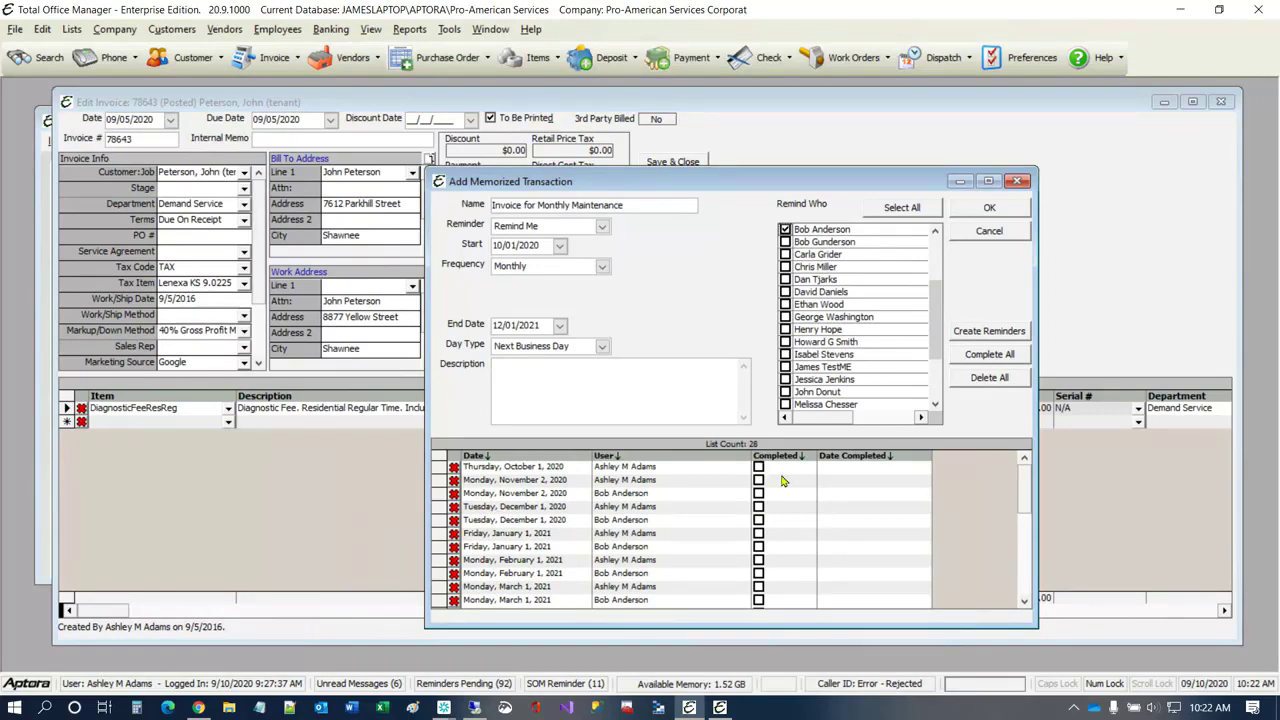
{"action": "left_click", "coordinate": [759, 467]}
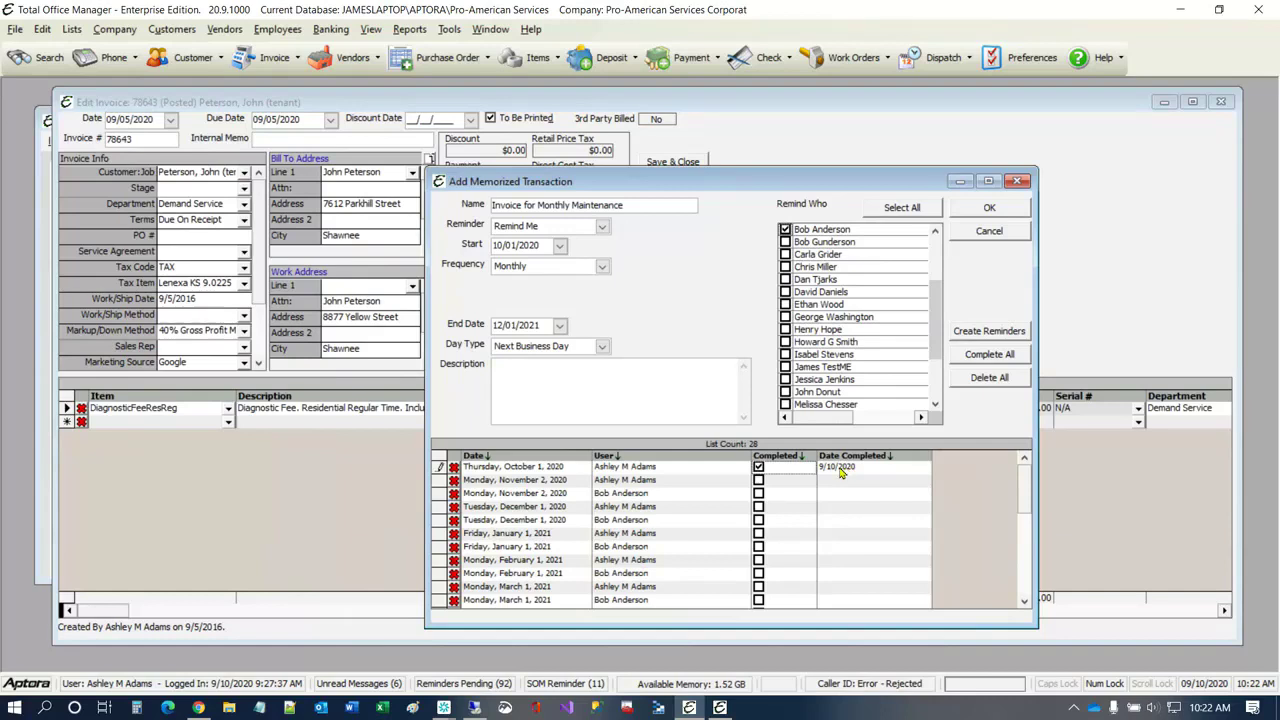
{"action": "left_click", "coordinate": [758, 467]}
{"action": "left_click", "coordinate": [1001, 209]}
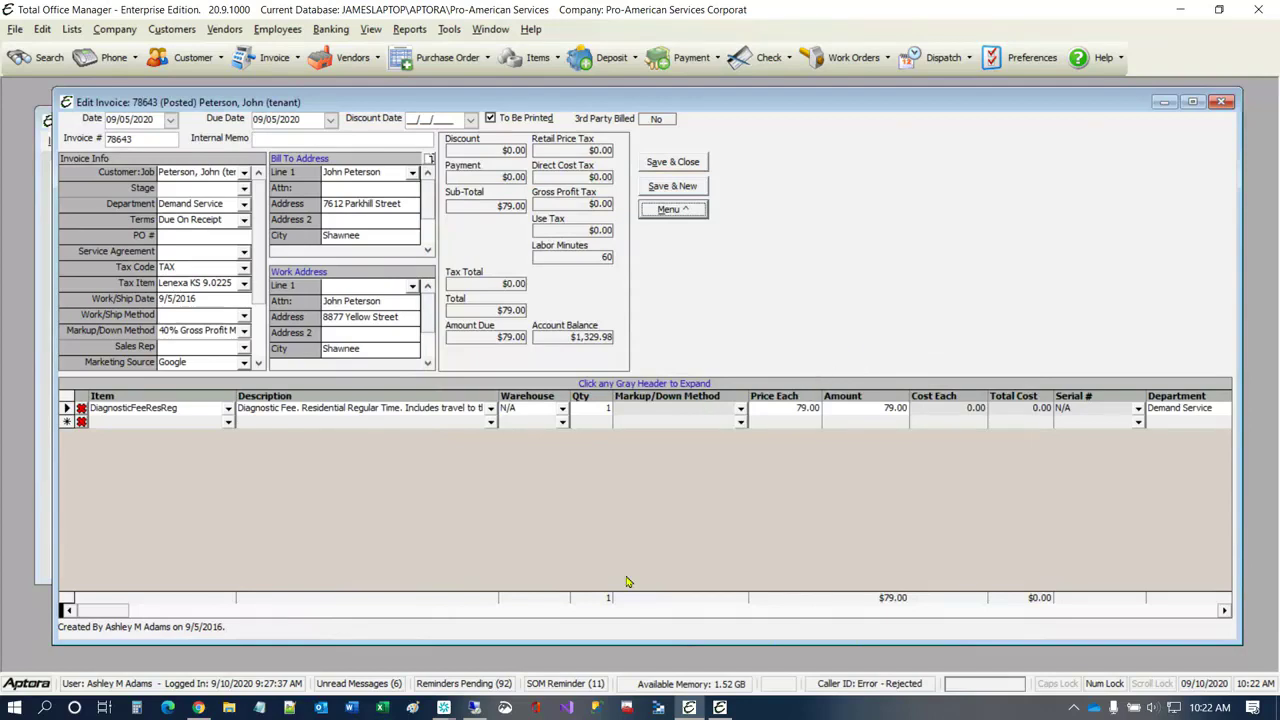
Step: Review the logged-in user's pending reminders down to the last entries, and close the list
{"action": "left_click", "coordinate": [503, 684]}
{"action": "left_click", "coordinate": [818, 397]}
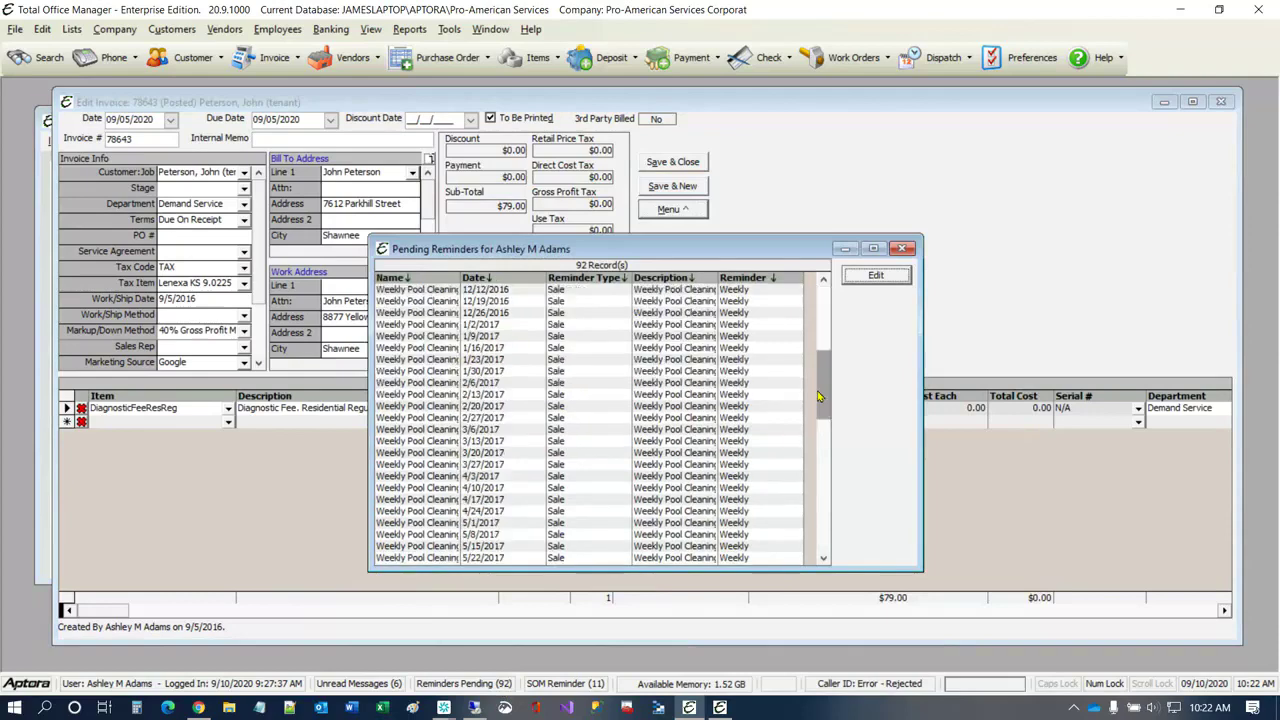
{"action": "left_click_drag", "start_coordinate": [818, 397], "coordinate": [776, 581]}
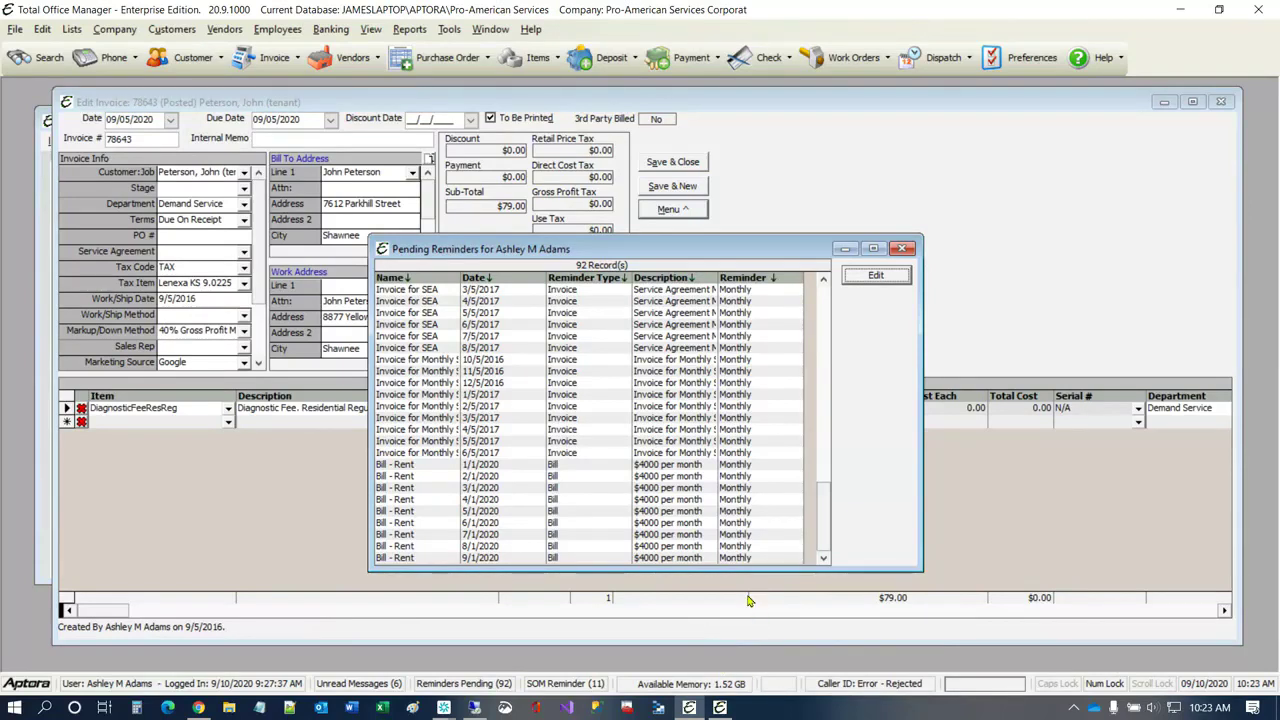
{"action": "left_click", "coordinate": [903, 249]}
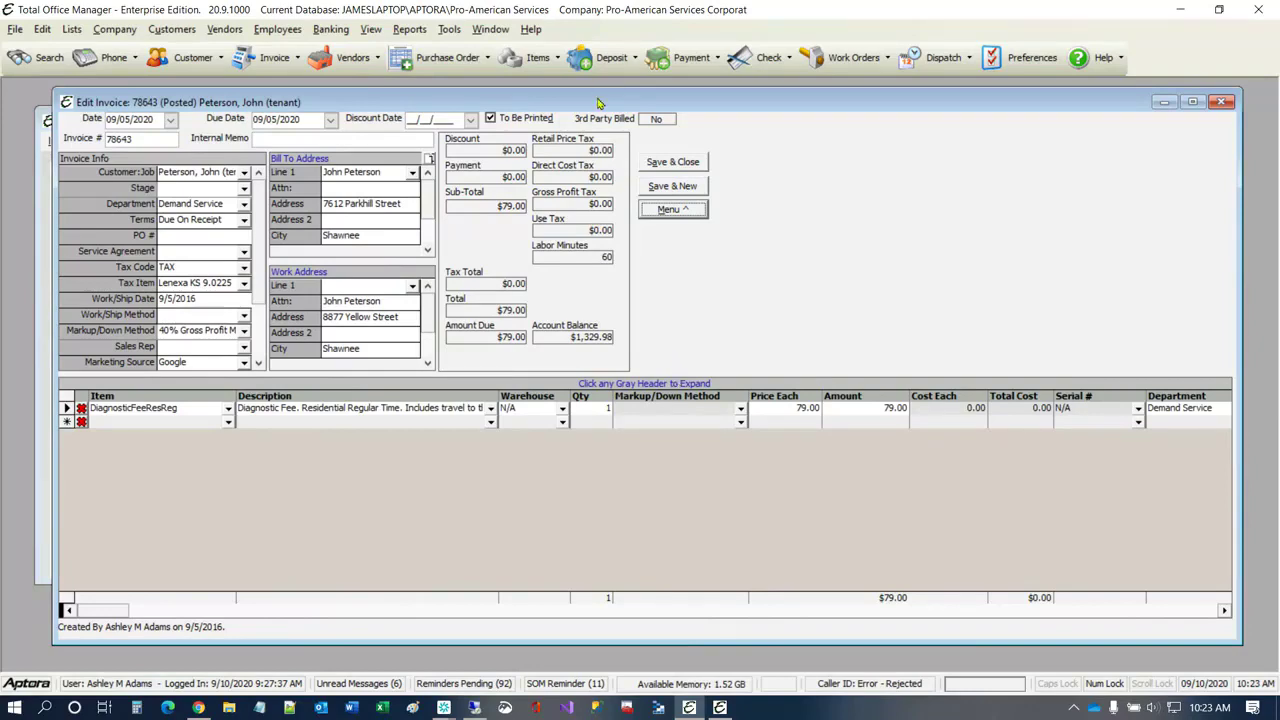
Step: Move the invoice form aside to bring the invoice list forward, and open the Memorized Transaction List
{"action": "left_click_drag", "start_coordinate": [598, 103], "coordinate": [597, 279]}
{"action": "left_click", "coordinate": [537, 235]}
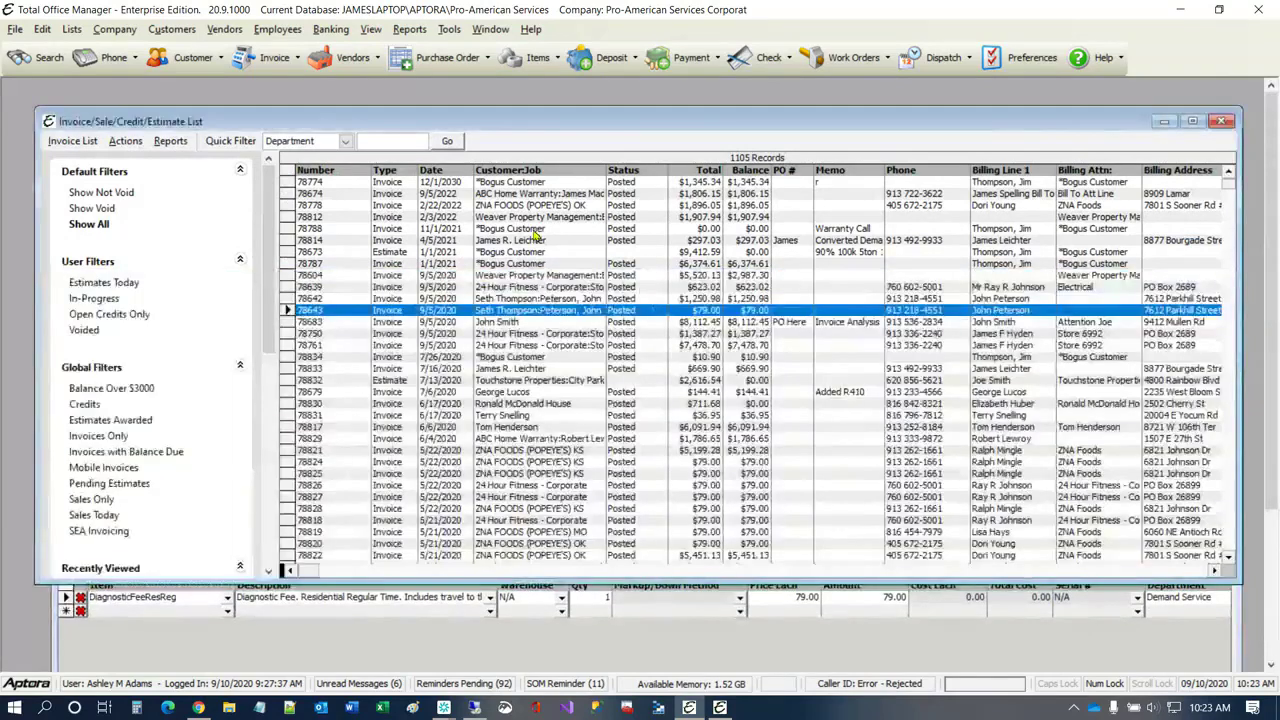
{"action": "left_click", "coordinate": [537, 235]}
{"action": "left_click", "coordinate": [550, 403]}
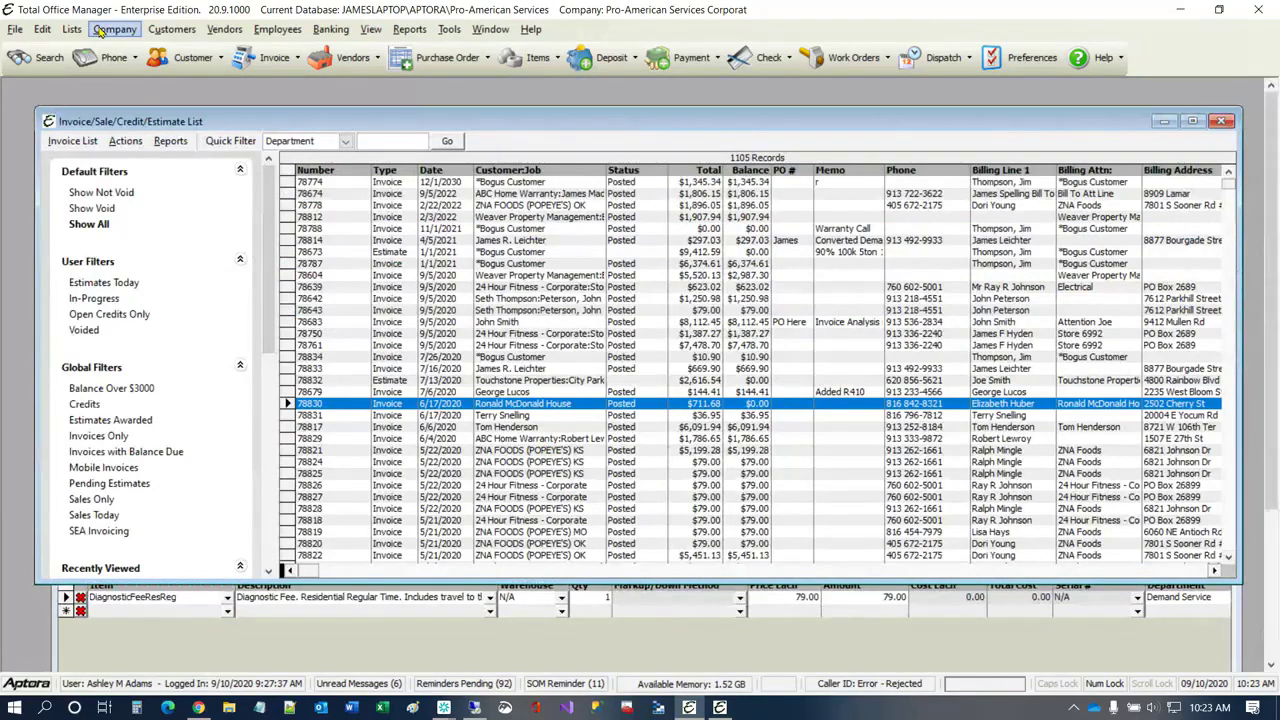
{"action": "left_click", "coordinate": [101, 32]}
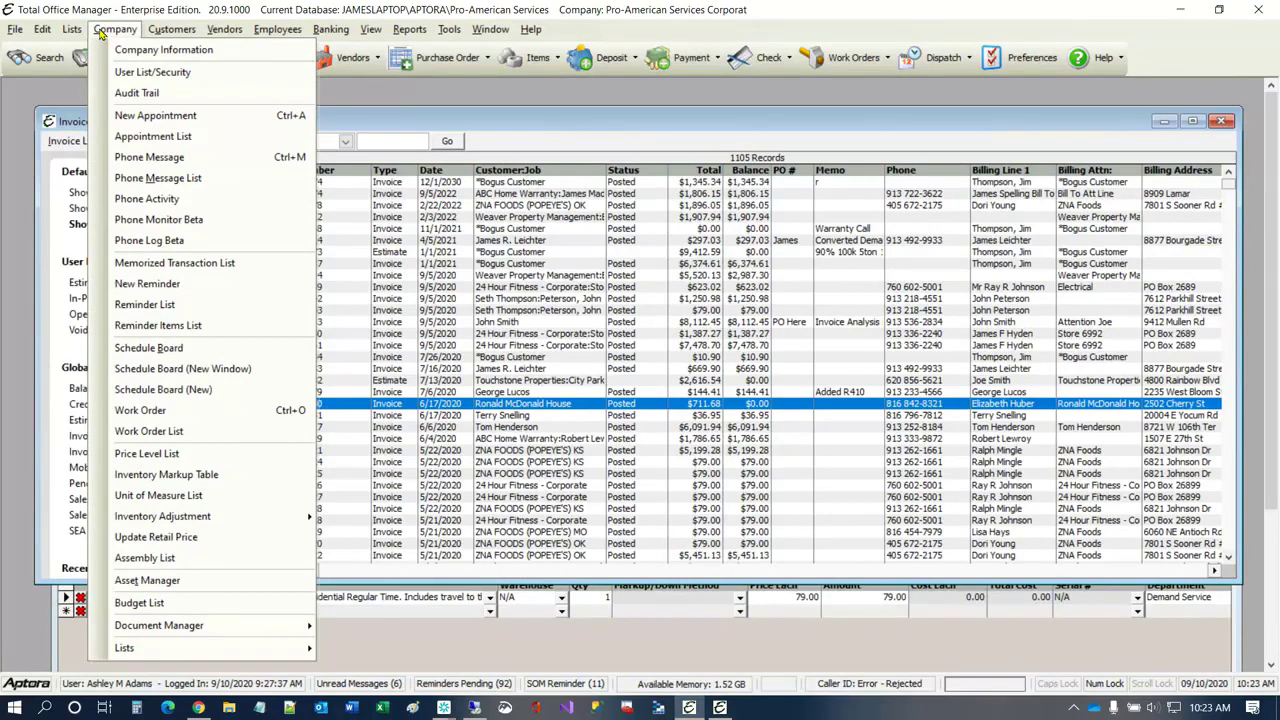
{"action": "left_click", "coordinate": [155, 264]}
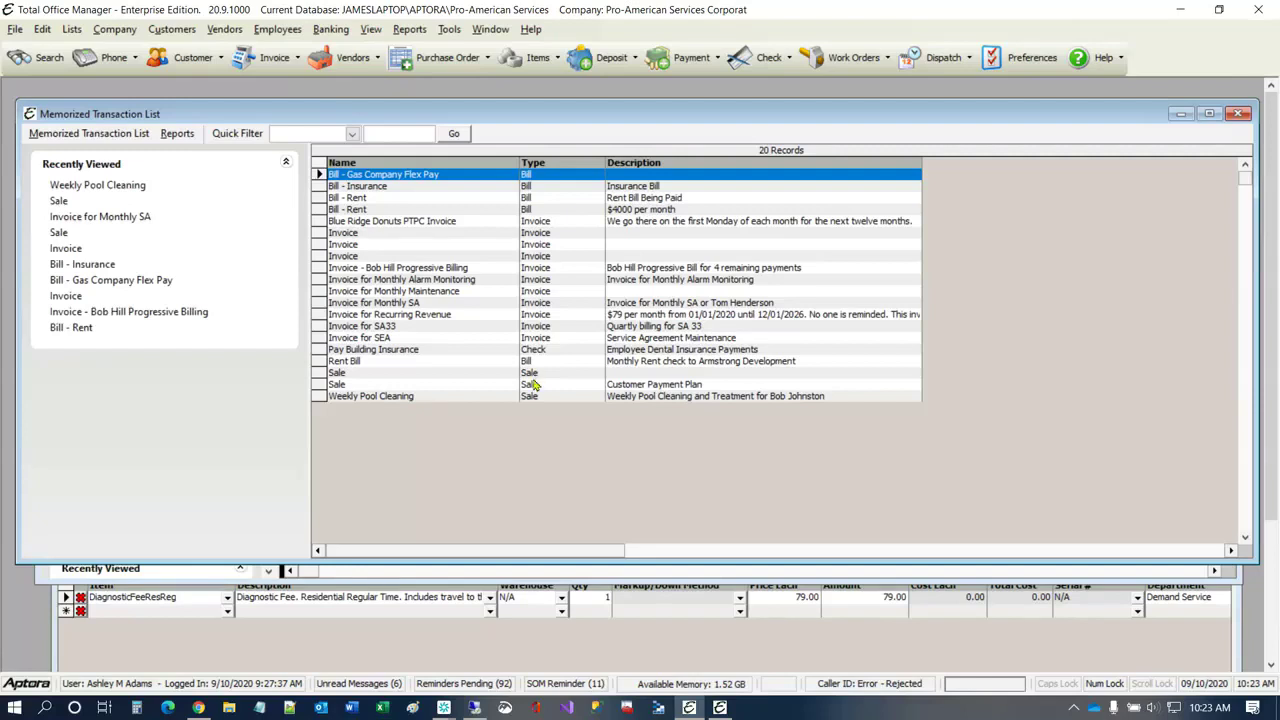
Step: Open the third memorized transaction named Invoice to examine its schedule and reminders, and cancel without changes
{"action": "left_click", "coordinate": [354, 257]}
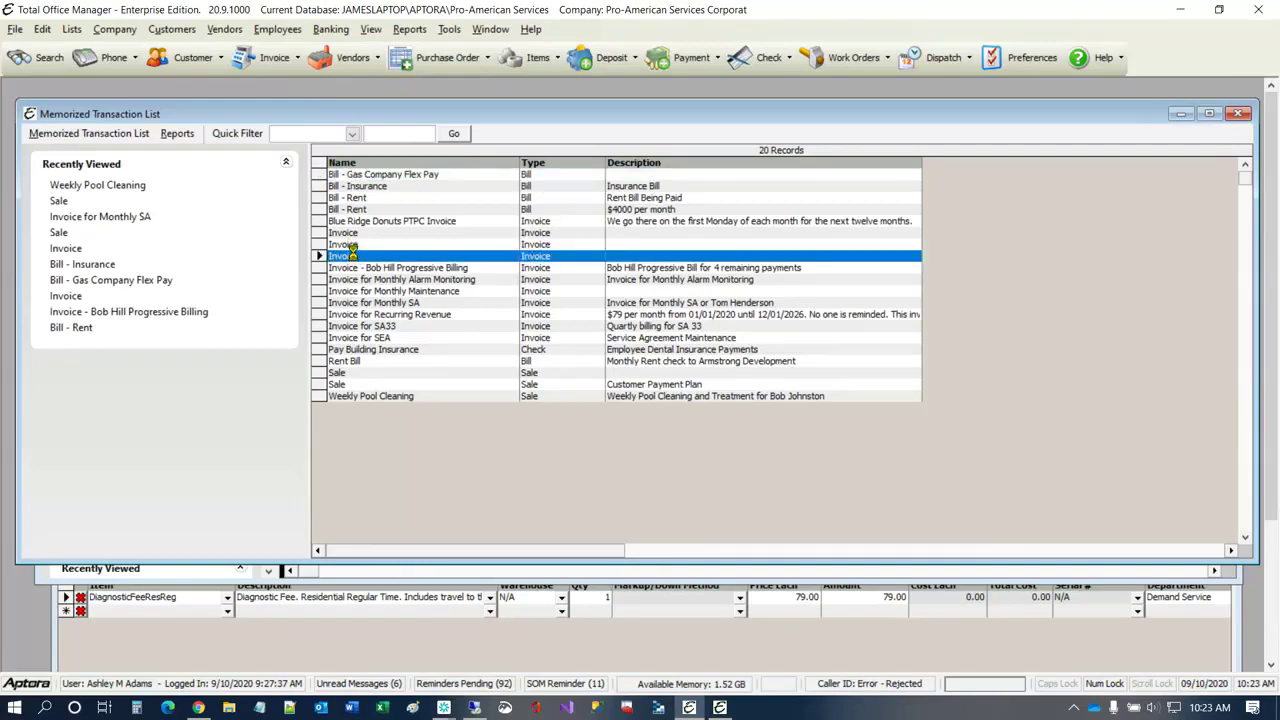
{"action": "double_click", "coordinate": [352, 255]}
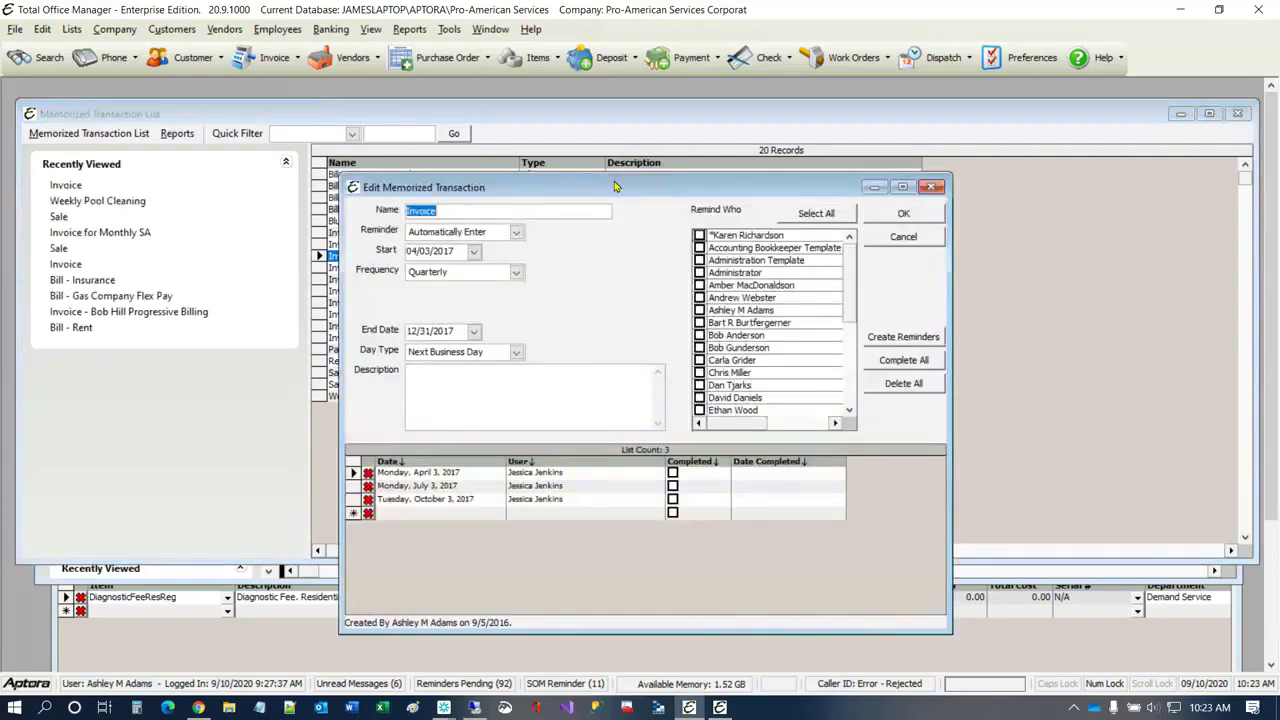
{"action": "left_click_drag", "start_coordinate": [615, 186], "coordinate": [782, 177]}
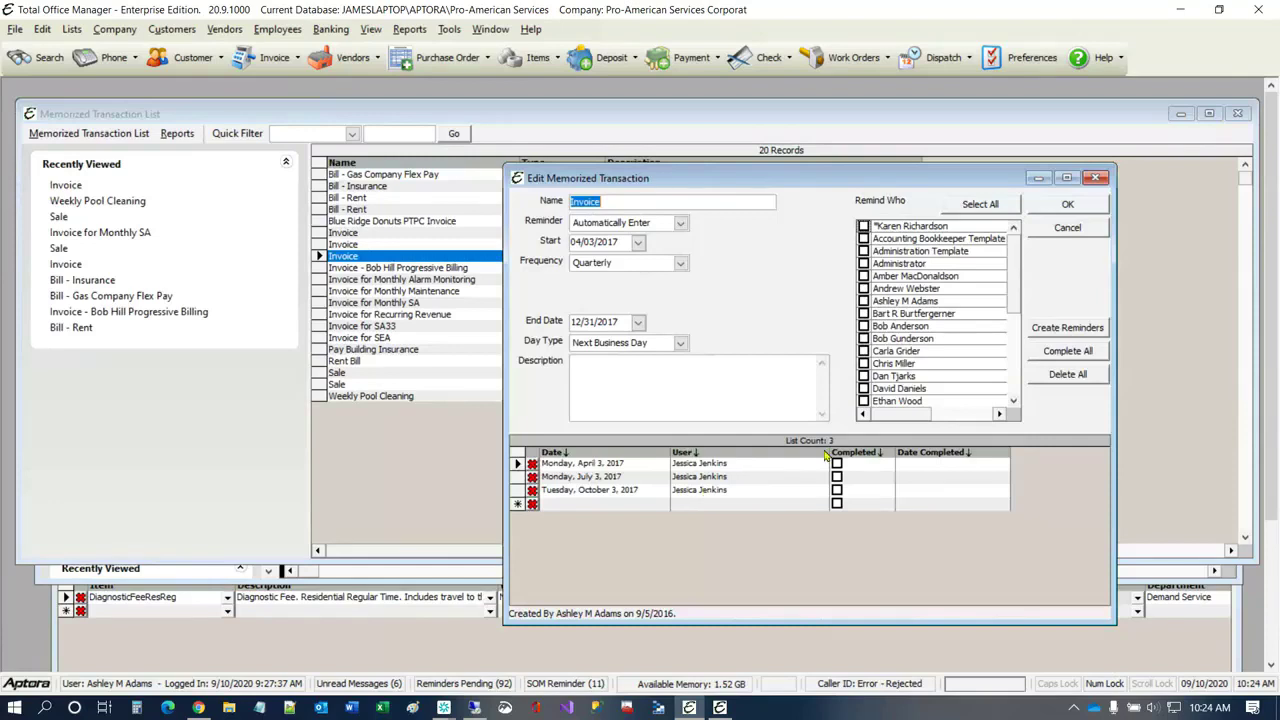
{"action": "left_click", "coordinate": [1062, 228]}
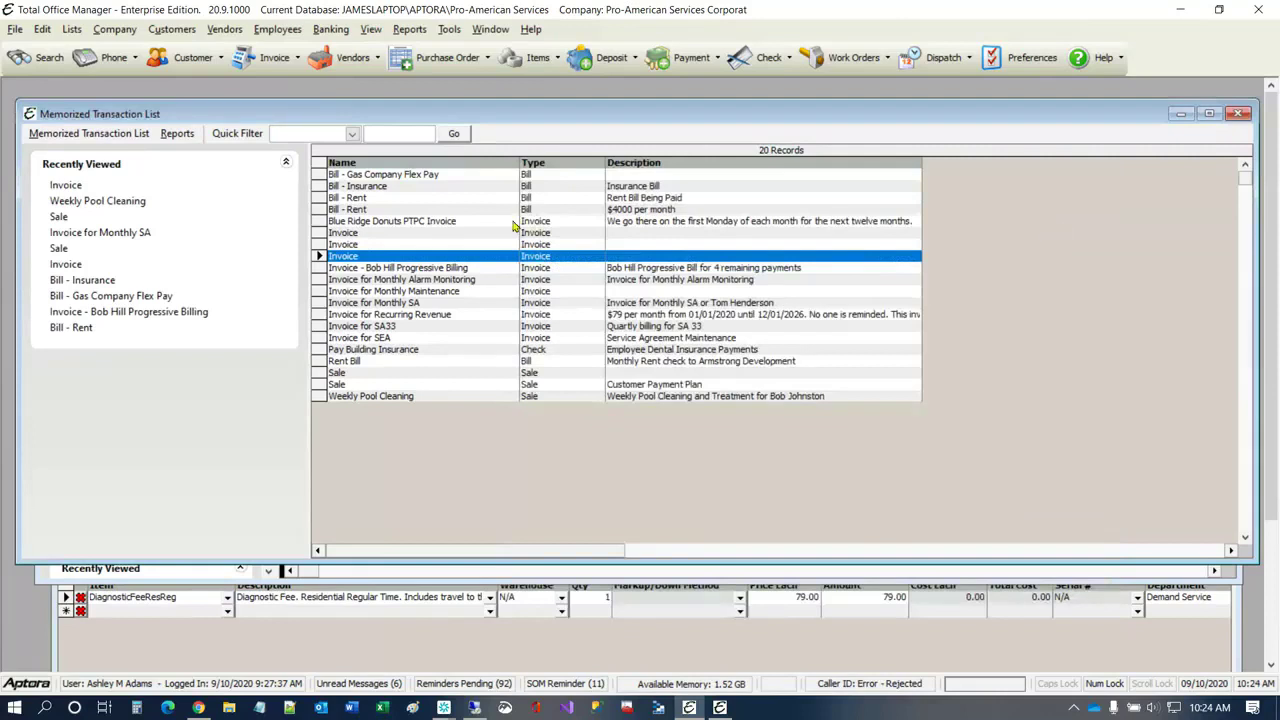
Step: Reopen the third memorized transaction named Invoice from the list, and close its form
{"action": "left_click", "coordinate": [396, 280]}
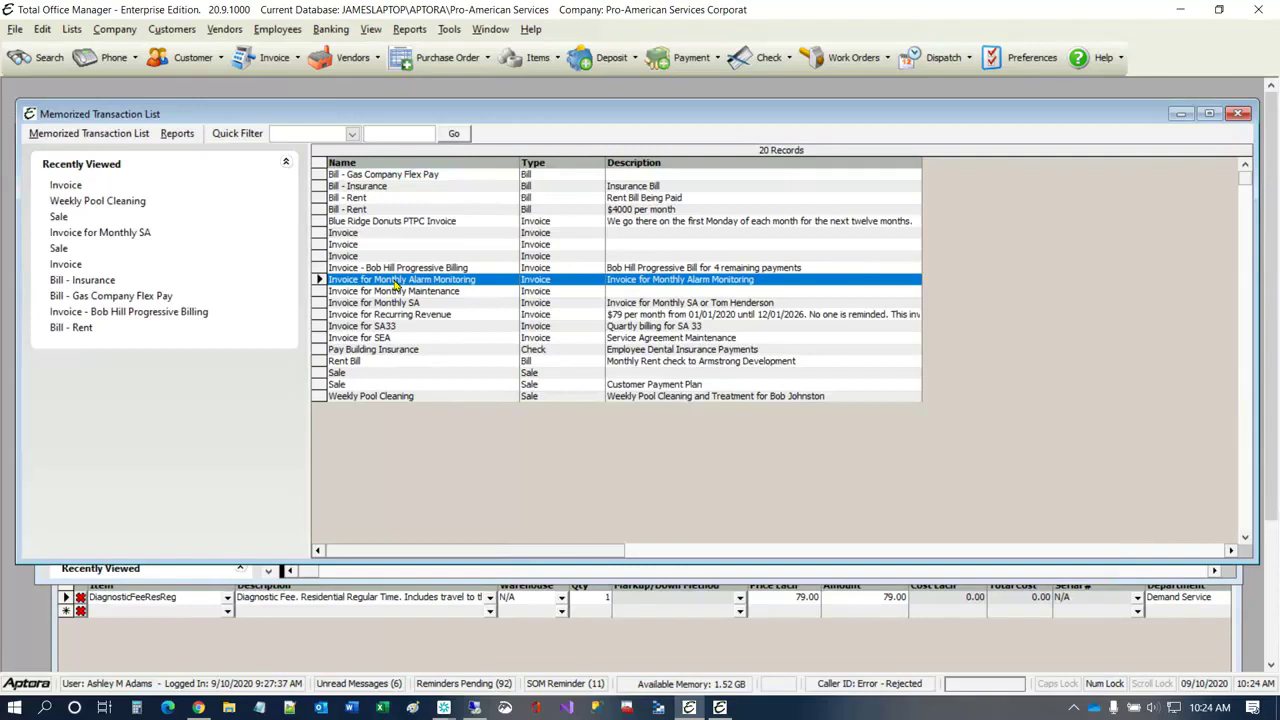
{"action": "left_click", "coordinate": [338, 256]}
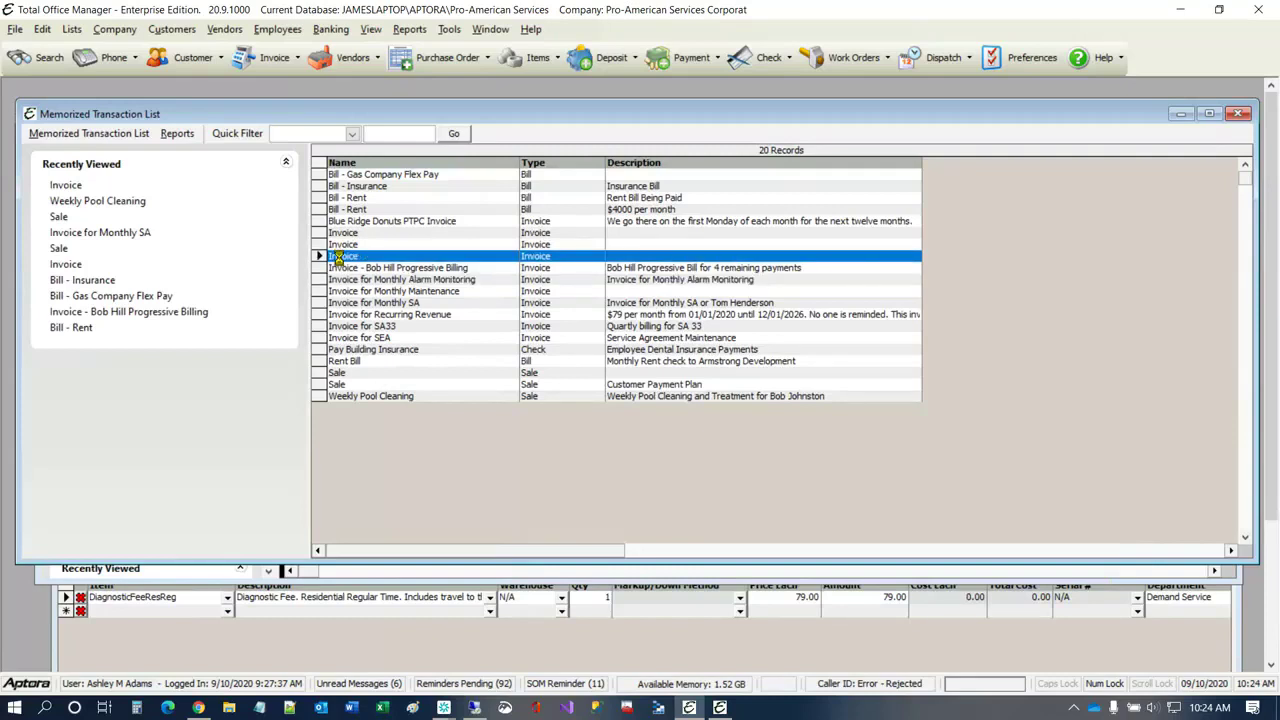
{"action": "double_click", "coordinate": [338, 256]}
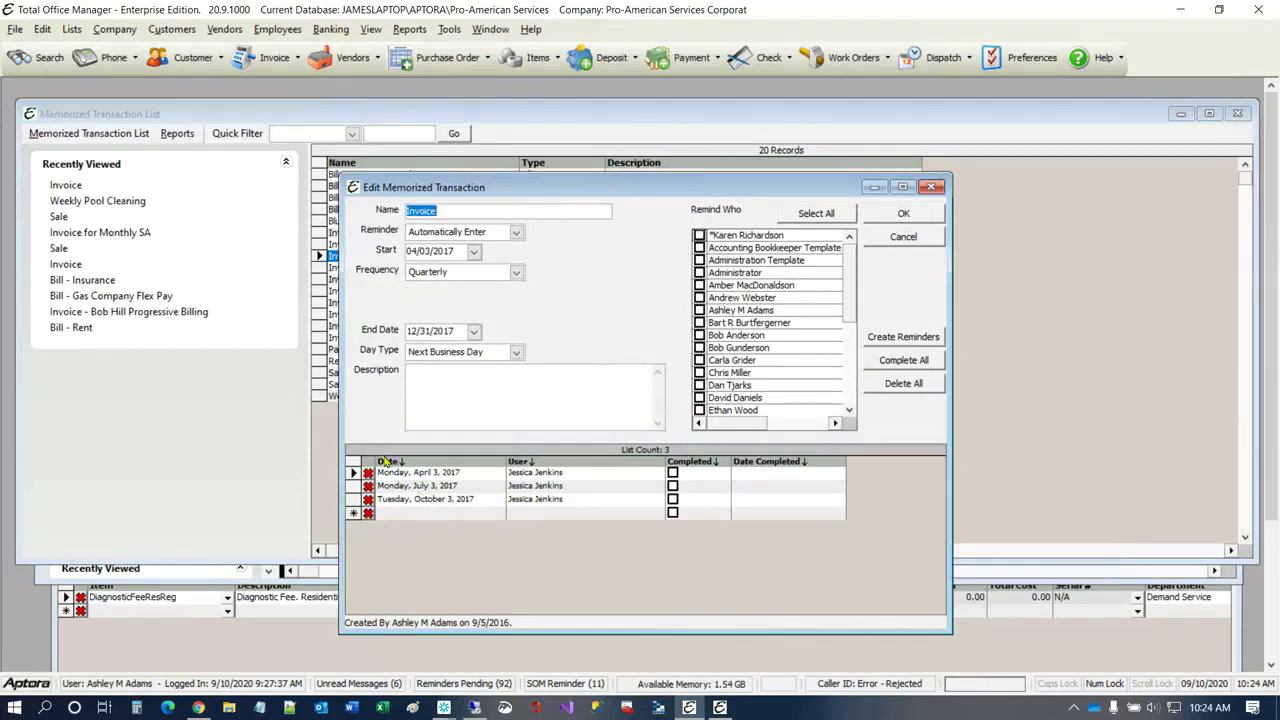
{"action": "left_click", "coordinate": [933, 187]}
Step: Open the Reminder List, examine the Payroll Taxes reminder's settings and entries, and close the reminder
{"action": "left_click", "coordinate": [114, 29]}
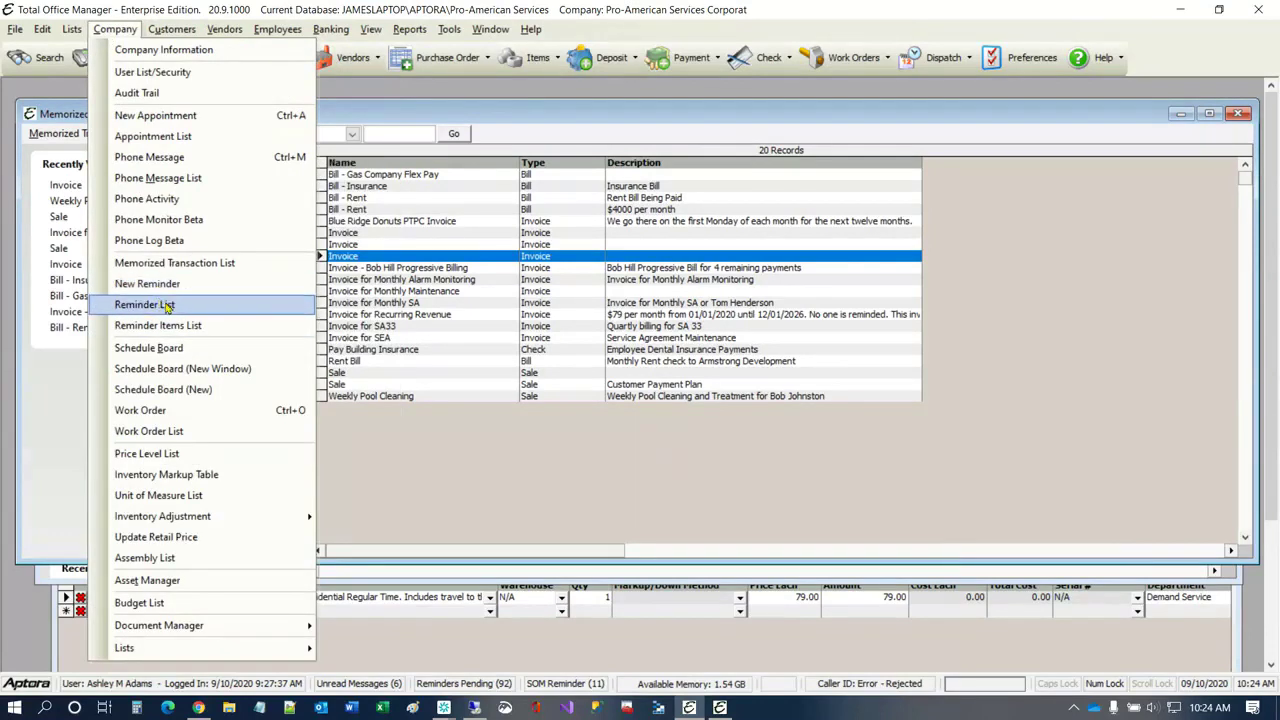
{"action": "left_click", "coordinate": [167, 306]}
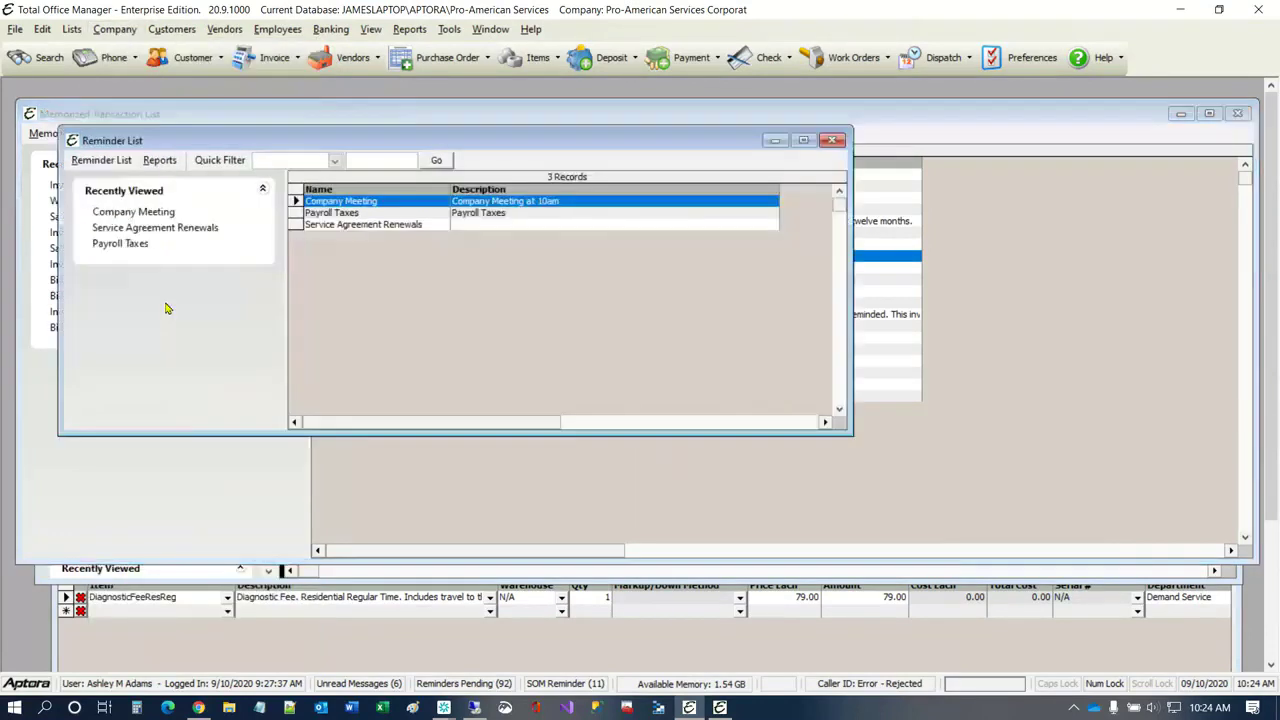
{"action": "left_click", "coordinate": [338, 213]}
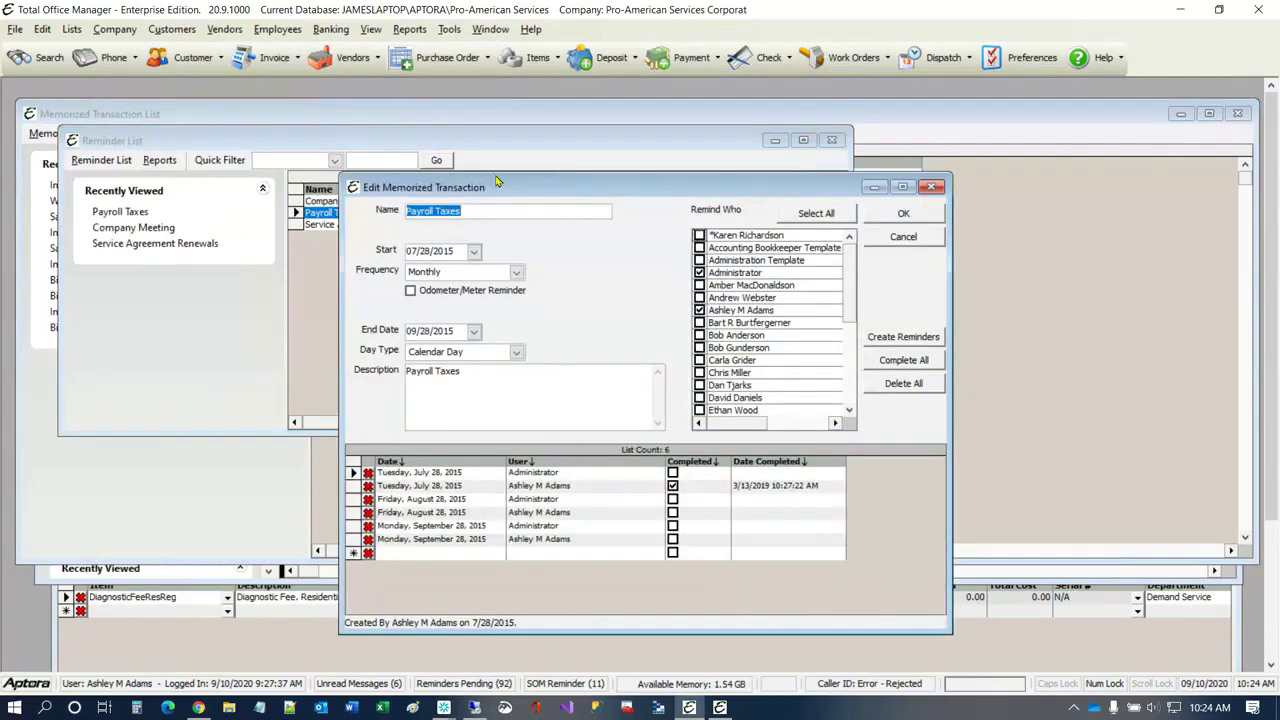
{"action": "left_click_drag", "start_coordinate": [555, 189], "coordinate": [527, 186]}
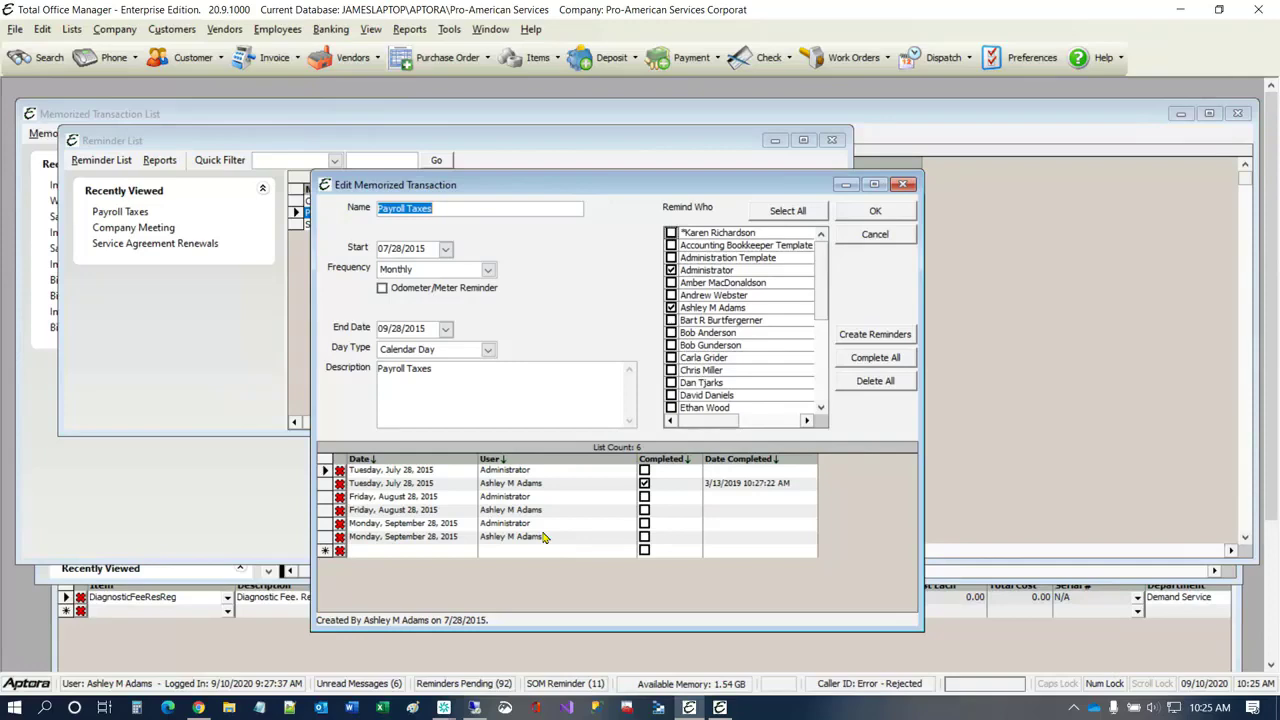
{"action": "left_click", "coordinate": [903, 186]}
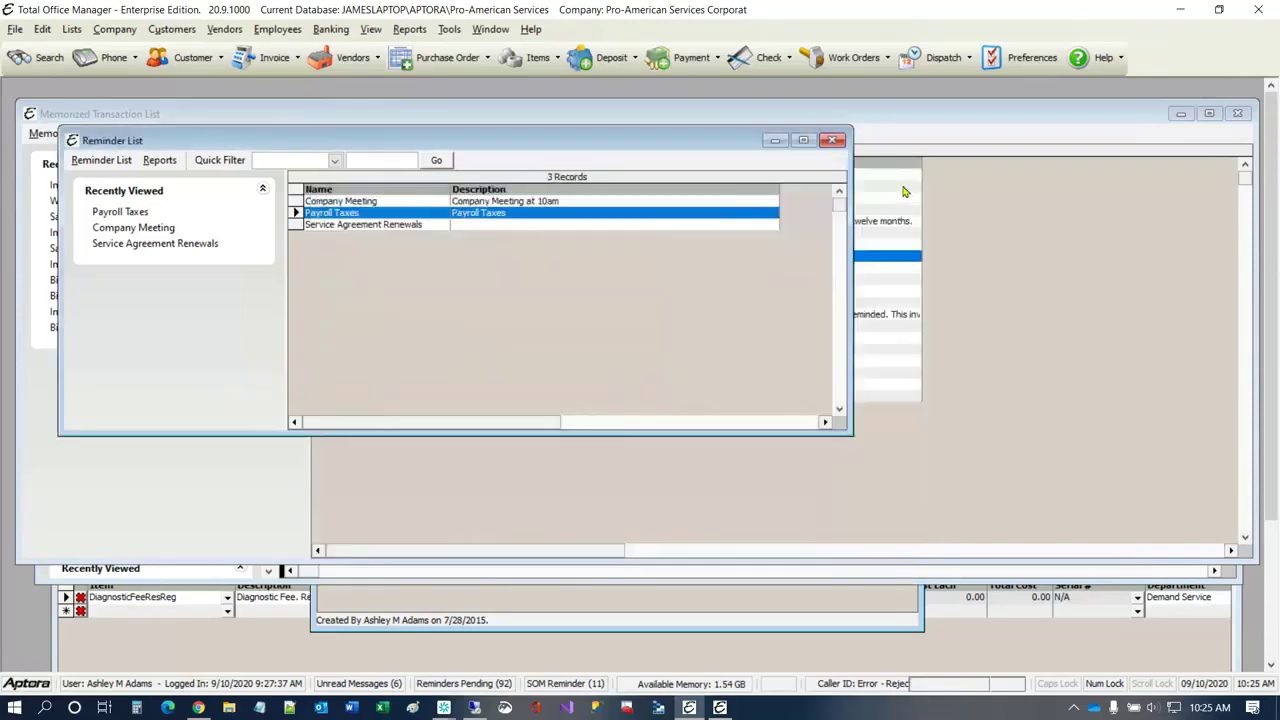
Step: Move the Reminder List off the Memorized Transaction List, and open the Reminder Items List
{"action": "left_click_drag", "start_coordinate": [724, 144], "coordinate": [1026, 222]}
{"action": "left_click", "coordinate": [105, 31]}
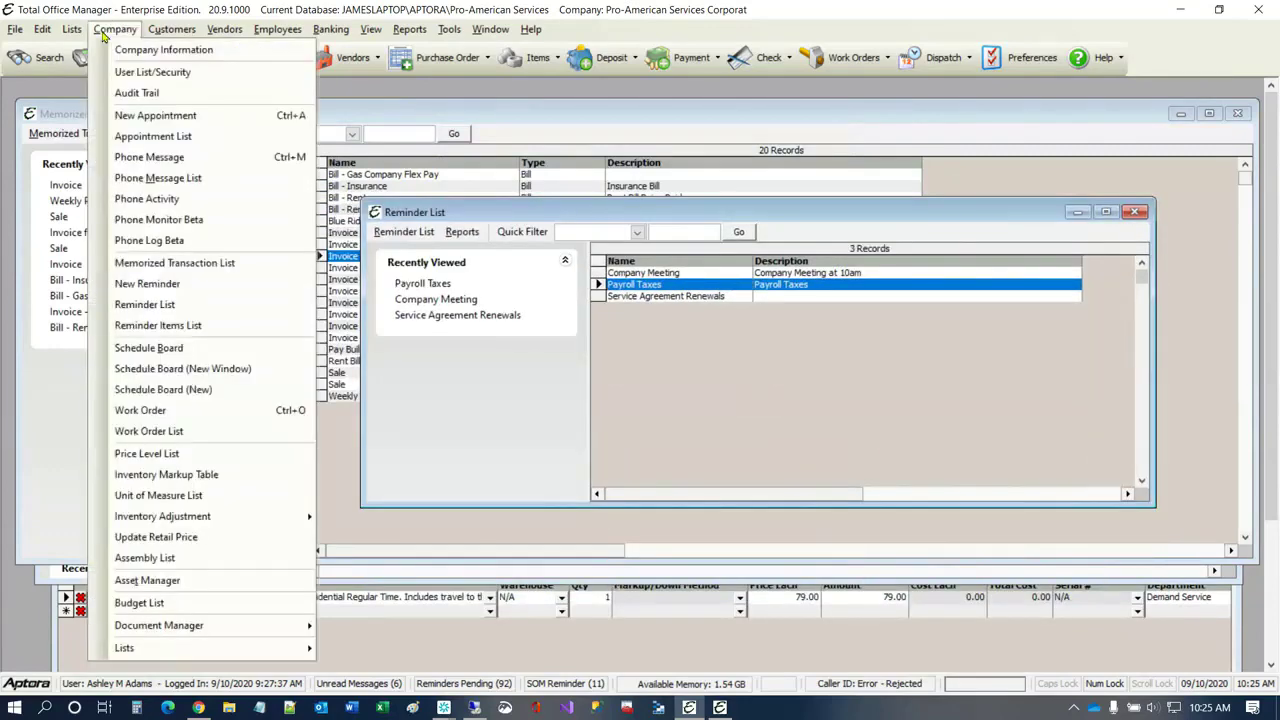
{"action": "left_click", "coordinate": [112, 35]}
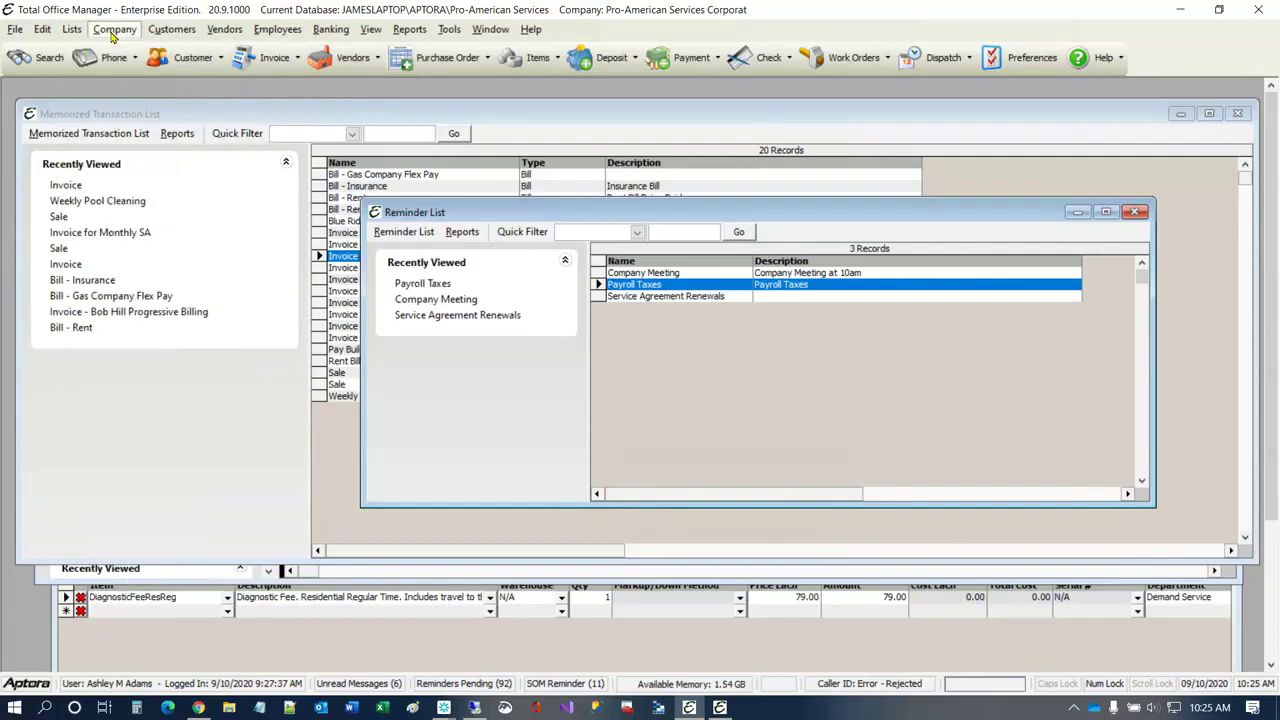
{"action": "left_click", "coordinate": [112, 35]}
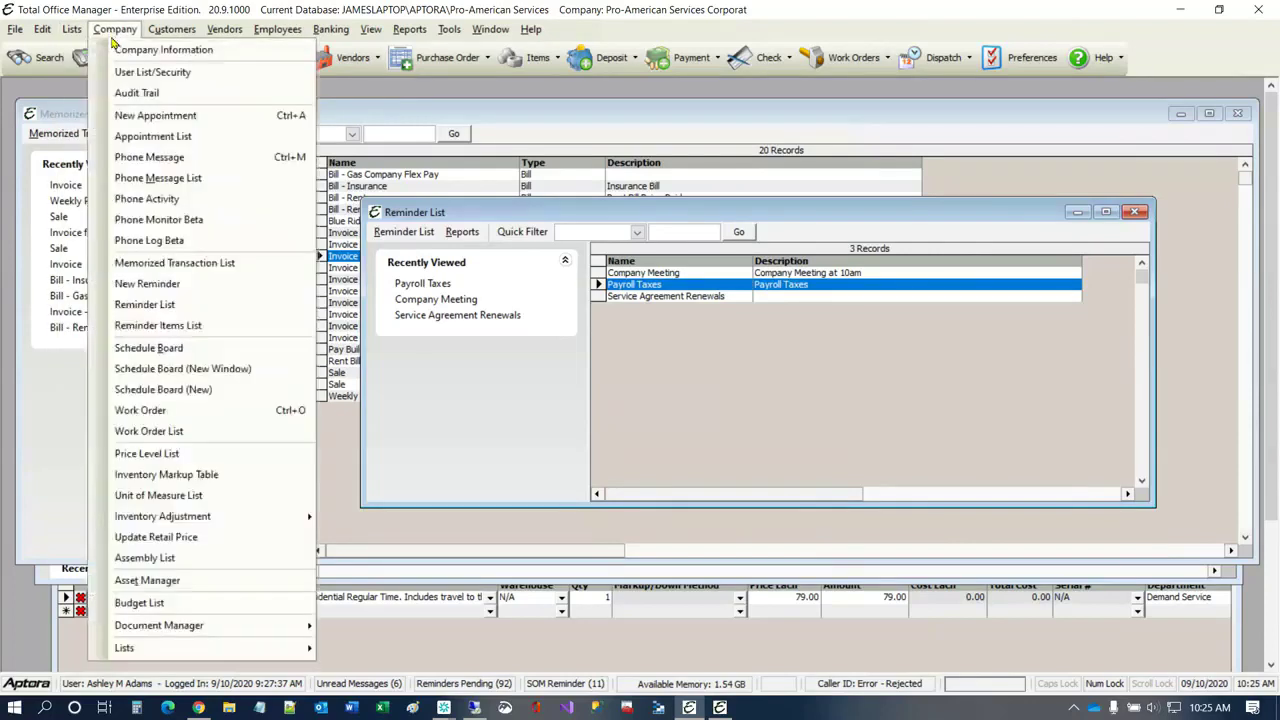
{"action": "left_click", "coordinate": [146, 310]}
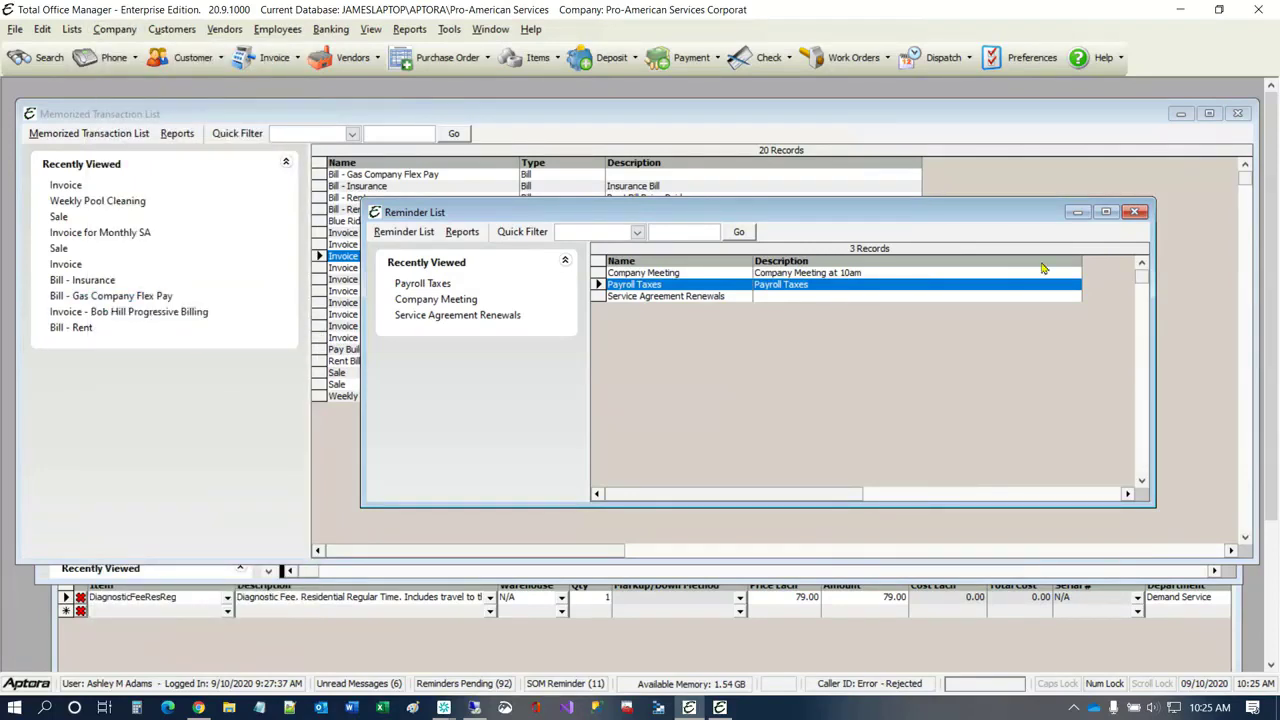
{"action": "left_click", "coordinate": [120, 30]}
{"action": "left_click", "coordinate": [174, 325]}
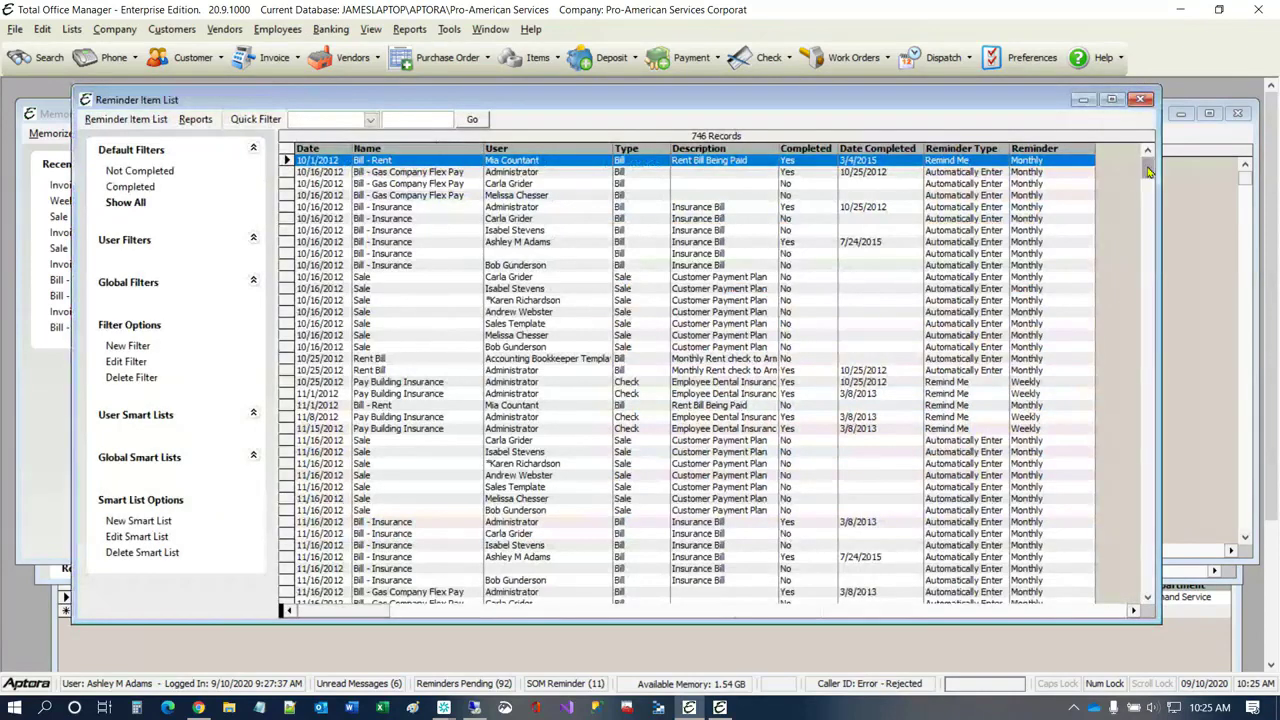
Step: Open the second Bill - Insurance reminder item dated 10/16/2012 to examine its memorized transaction, and close it
{"action": "mouse_move", "coordinate": [1148, 172]}
{"action": "left_mouse_down"}
{"action": "mouse_move", "coordinate": [1136, 535]}
{"action": "mouse_move", "coordinate": [1147, 172]}
{"action": "left_mouse_up"}
{"action": "left_click", "coordinate": [383, 218]}
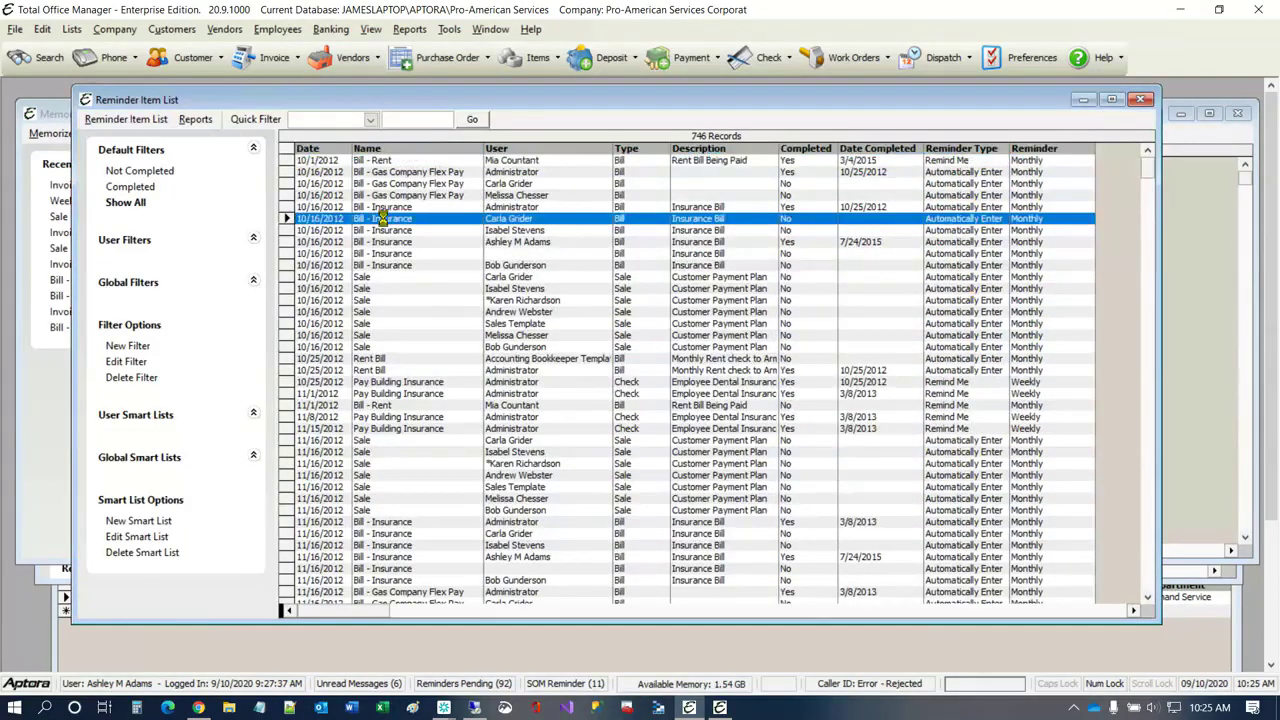
{"action": "double_click", "coordinate": [383, 218]}
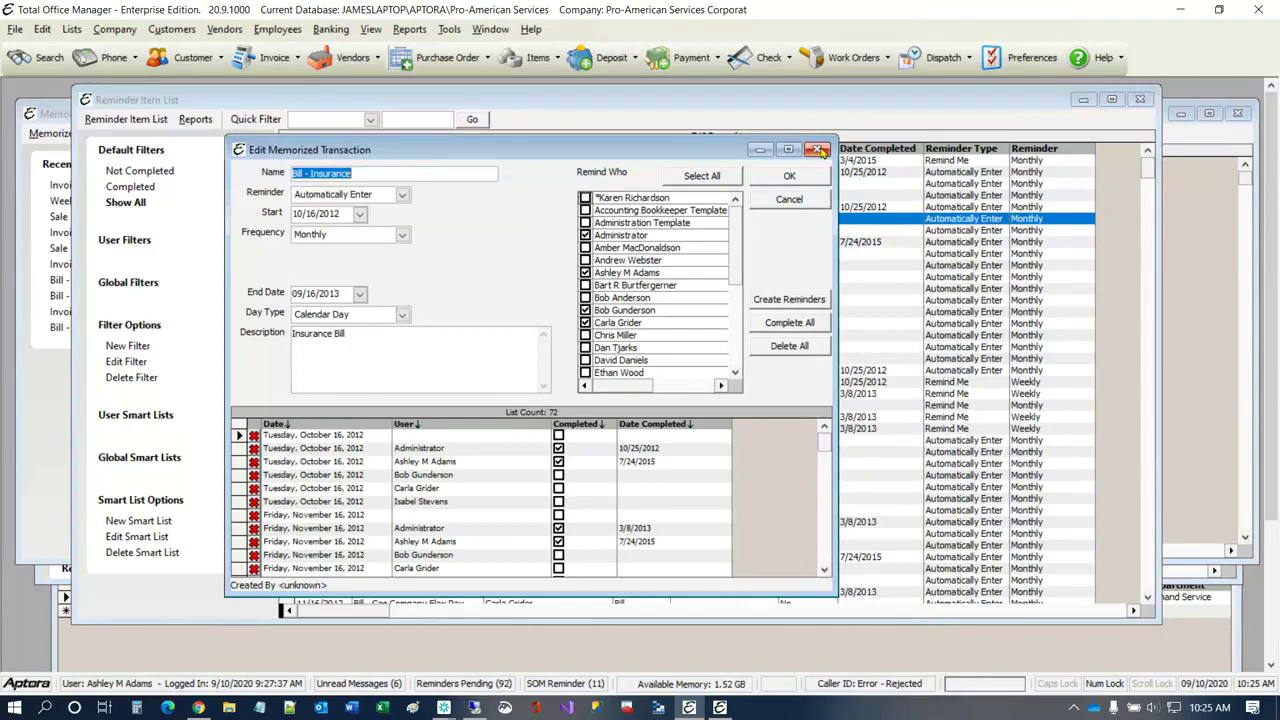
{"action": "left_click", "coordinate": [818, 150]}
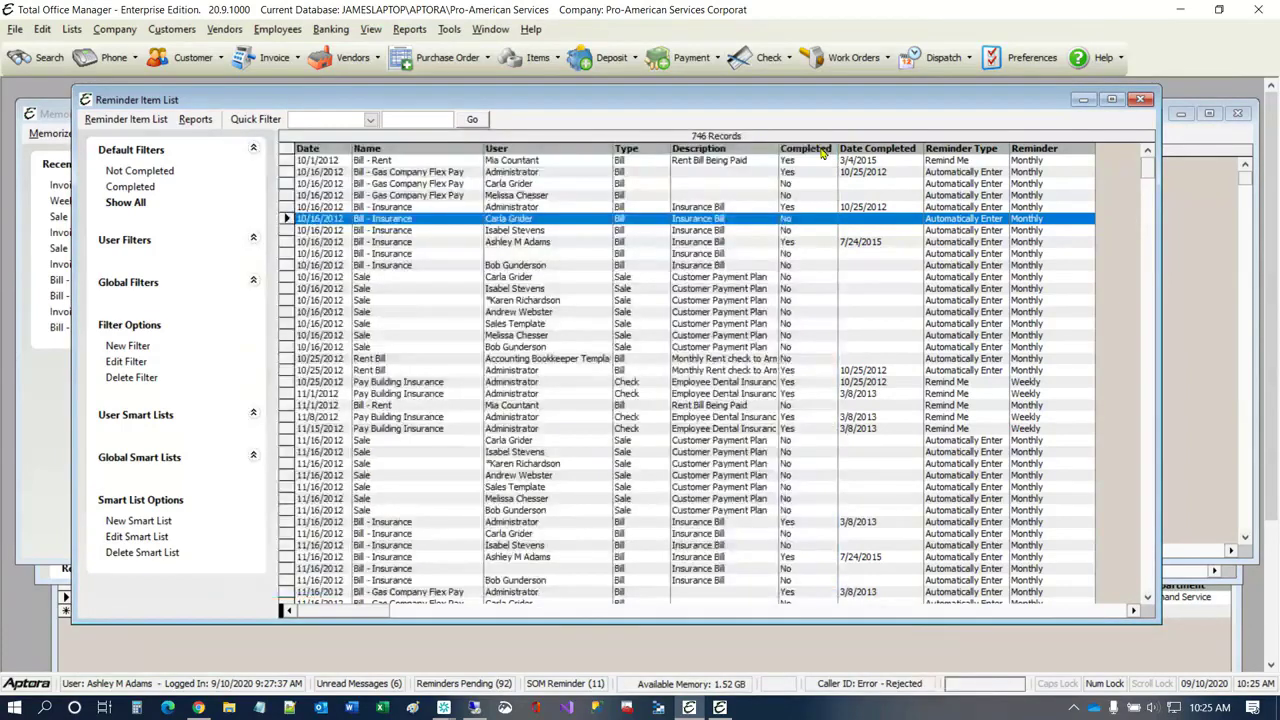
Step: View the bill behind the second Bill - Gas Company Flex Pay reminder item dated 10/16/2012, examine its expenses, and close it
{"action": "right_click", "coordinate": [370, 186]}
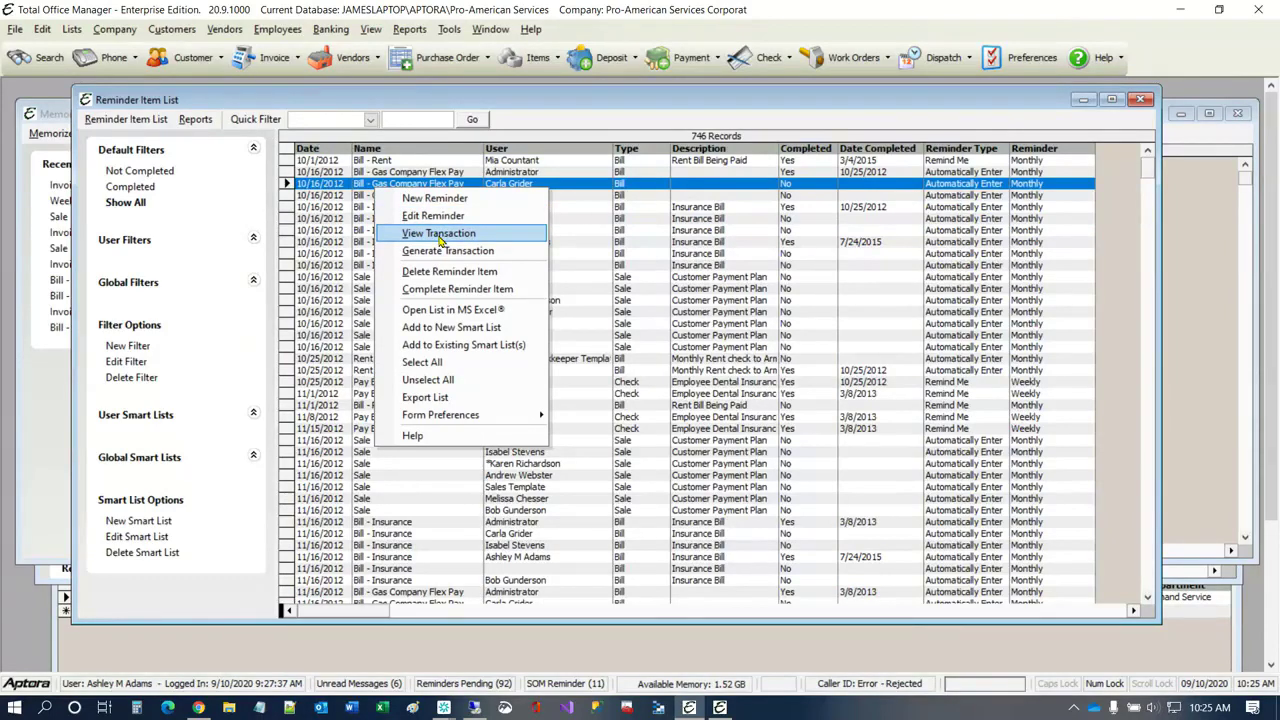
{"action": "left_click", "coordinate": [439, 235]}
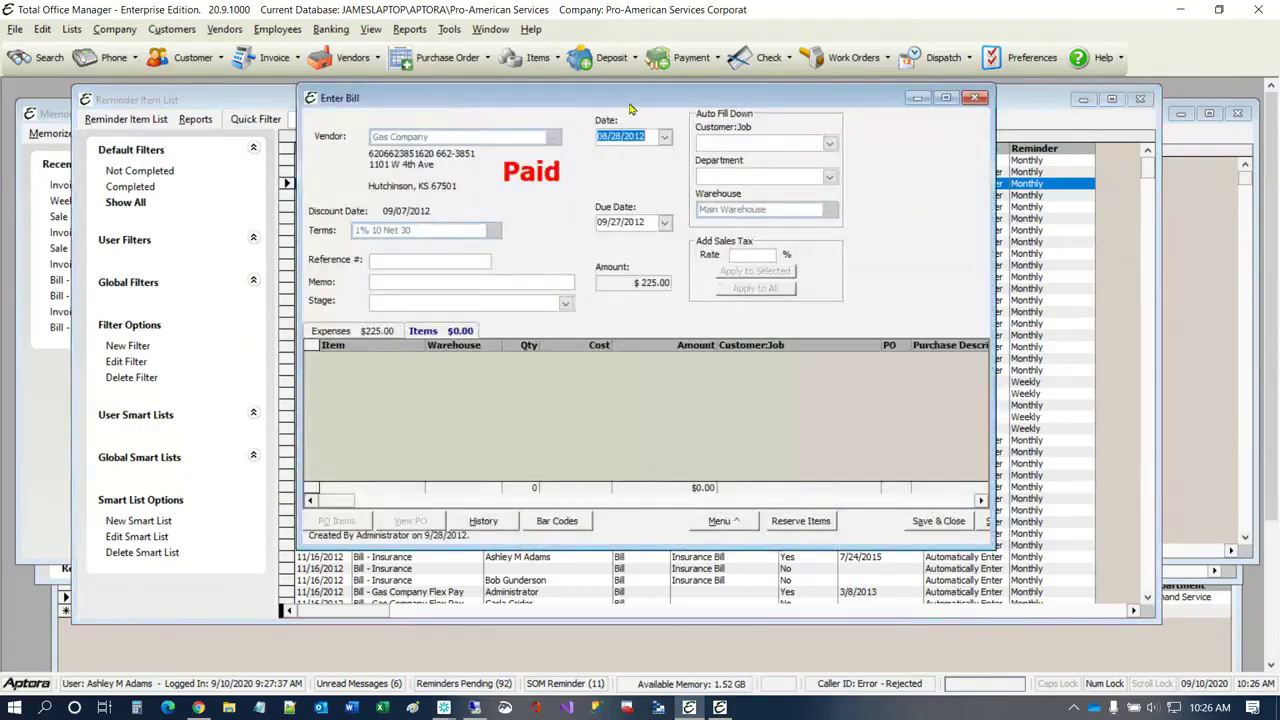
{"action": "left_click_drag", "start_coordinate": [630, 104], "coordinate": [470, 172]}
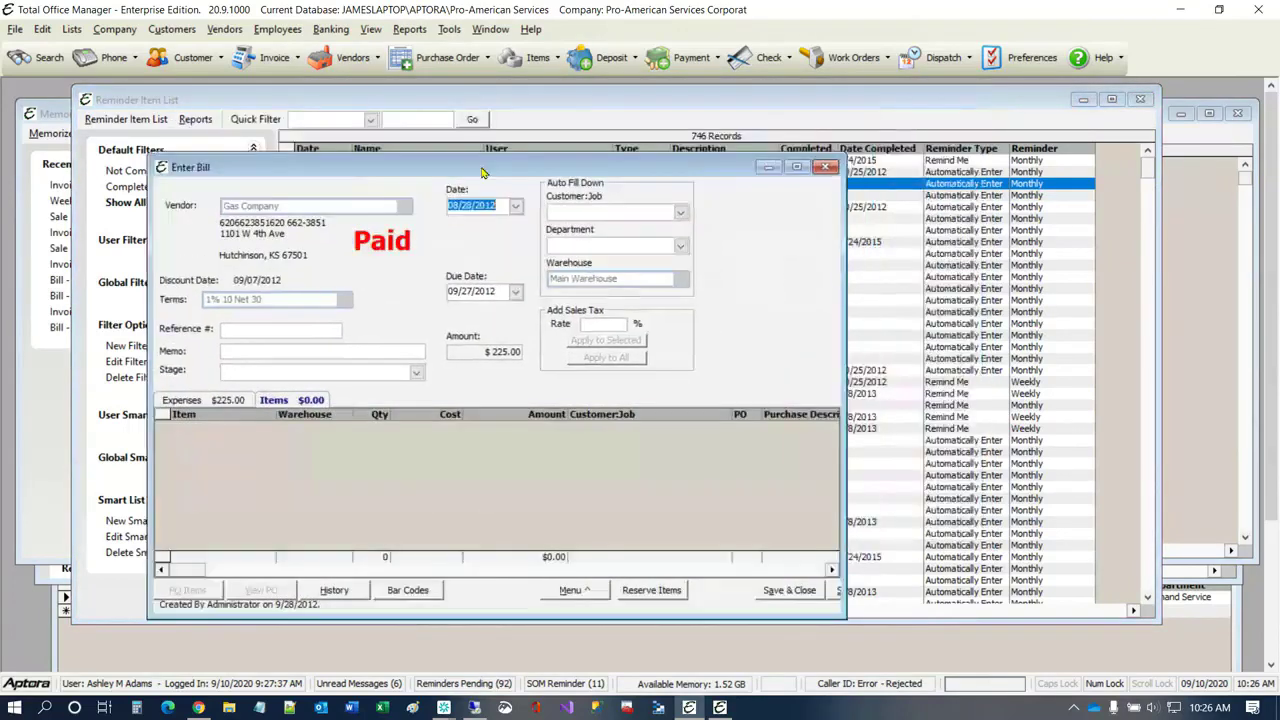
{"action": "left_click", "coordinate": [214, 401]}
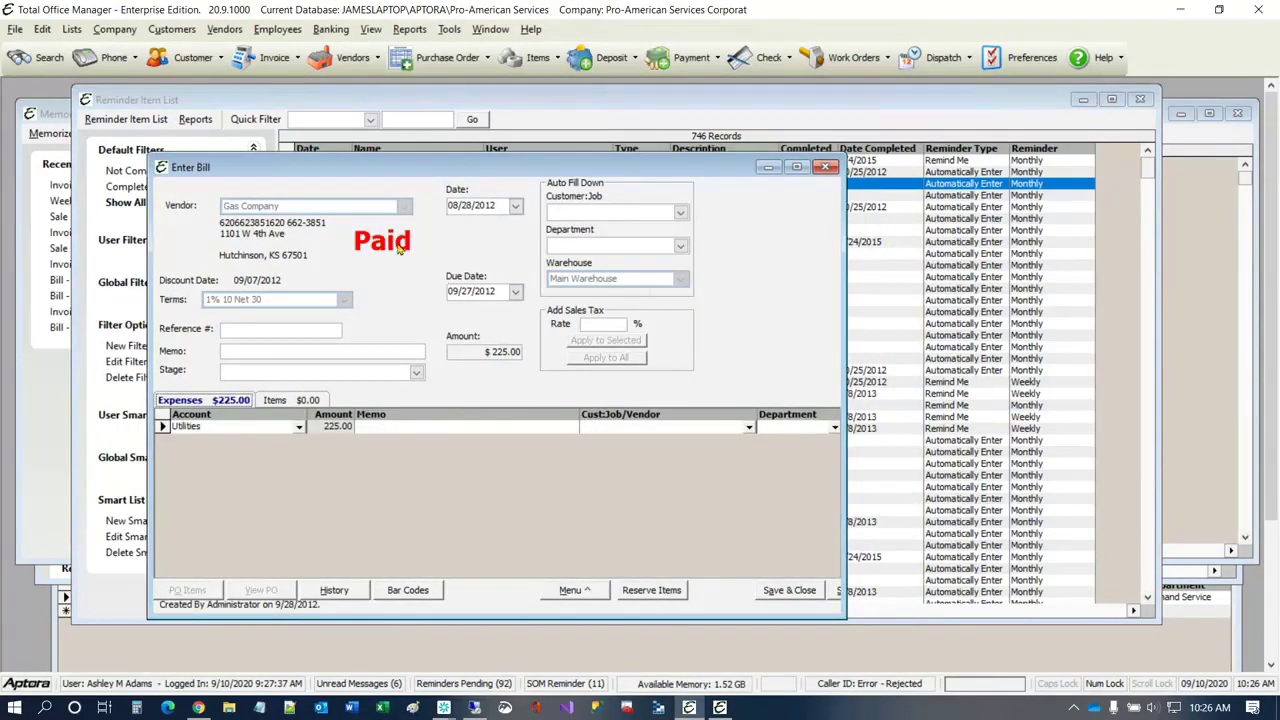
{"action": "left_click", "coordinate": [826, 168]}
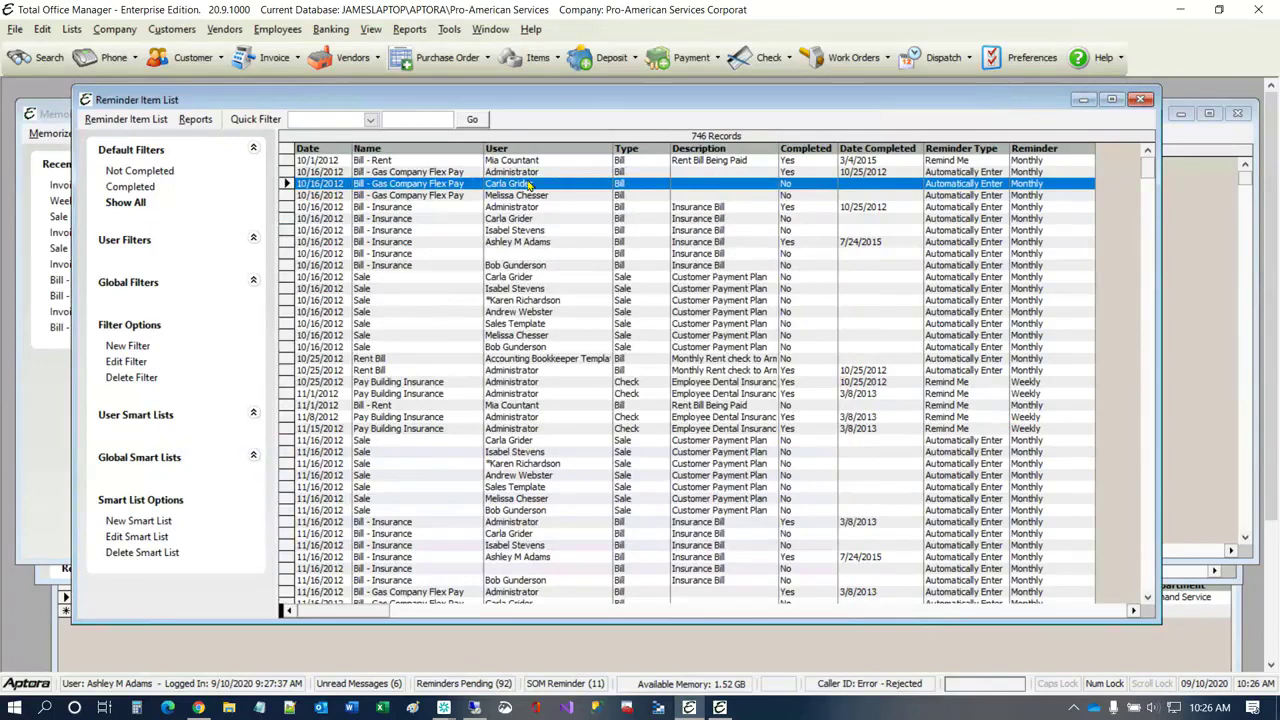
{"action": "right_click", "coordinate": [414, 189]}
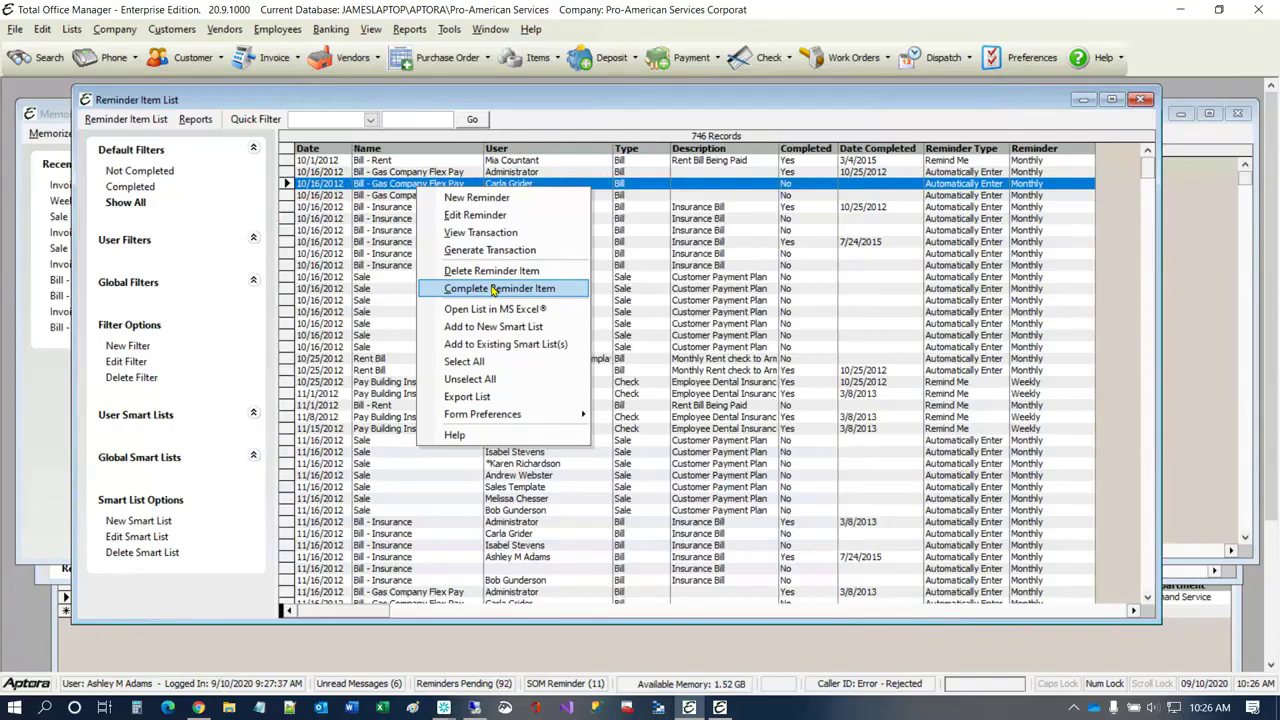
{"action": "left_click", "coordinate": [777, 372]}
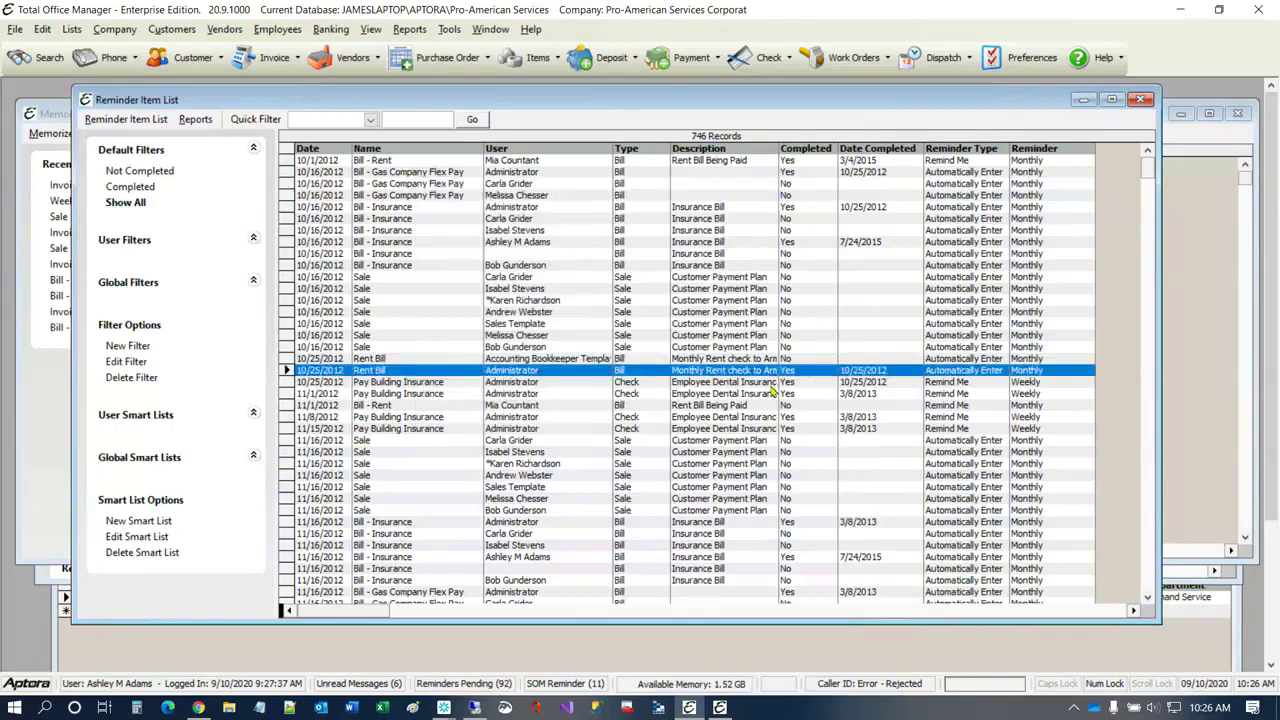
{"action": "left_click", "coordinate": [777, 396]}
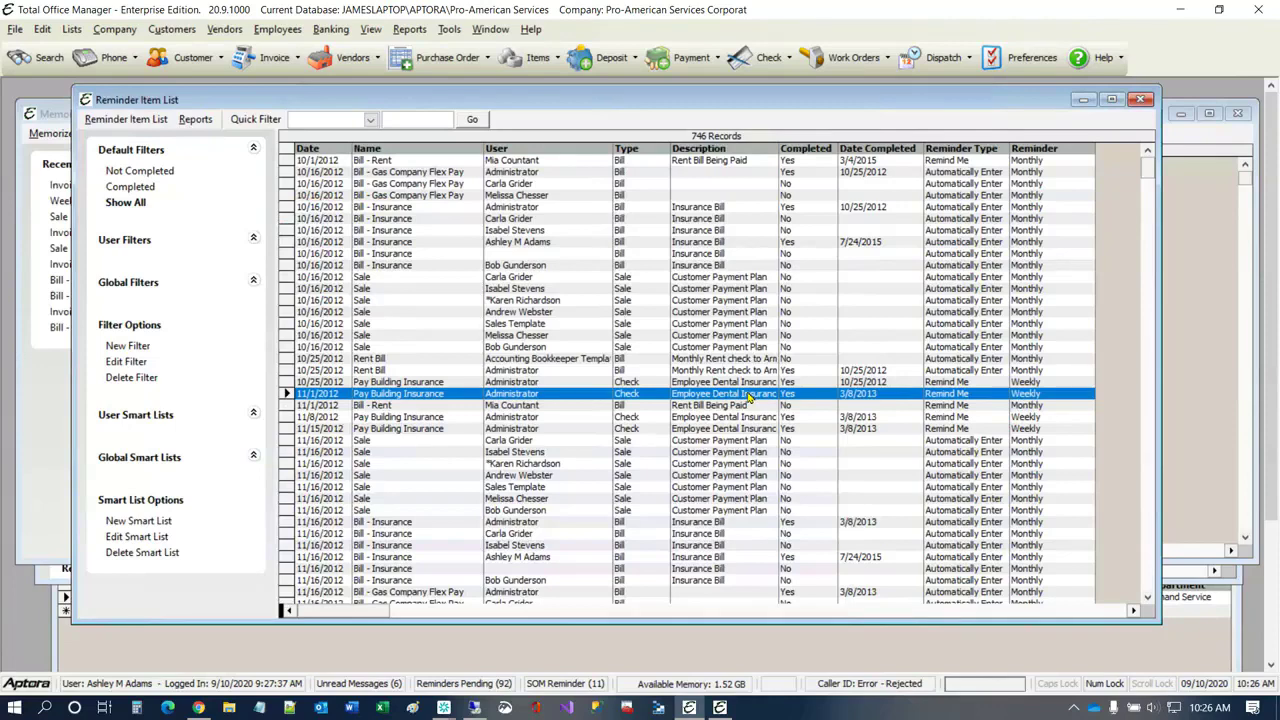
Step: Close all open windows and open the list of pending reminders
{"action": "left_click", "coordinate": [480, 31]}
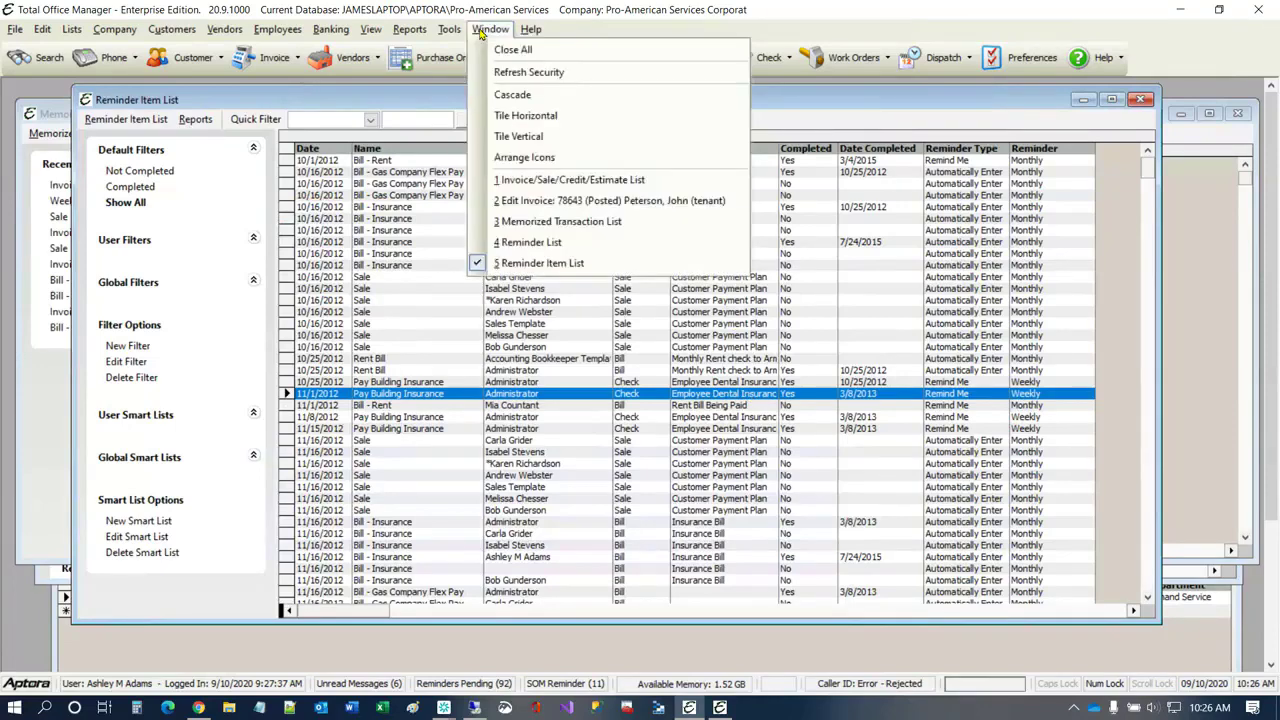
{"action": "left_click", "coordinate": [497, 44]}
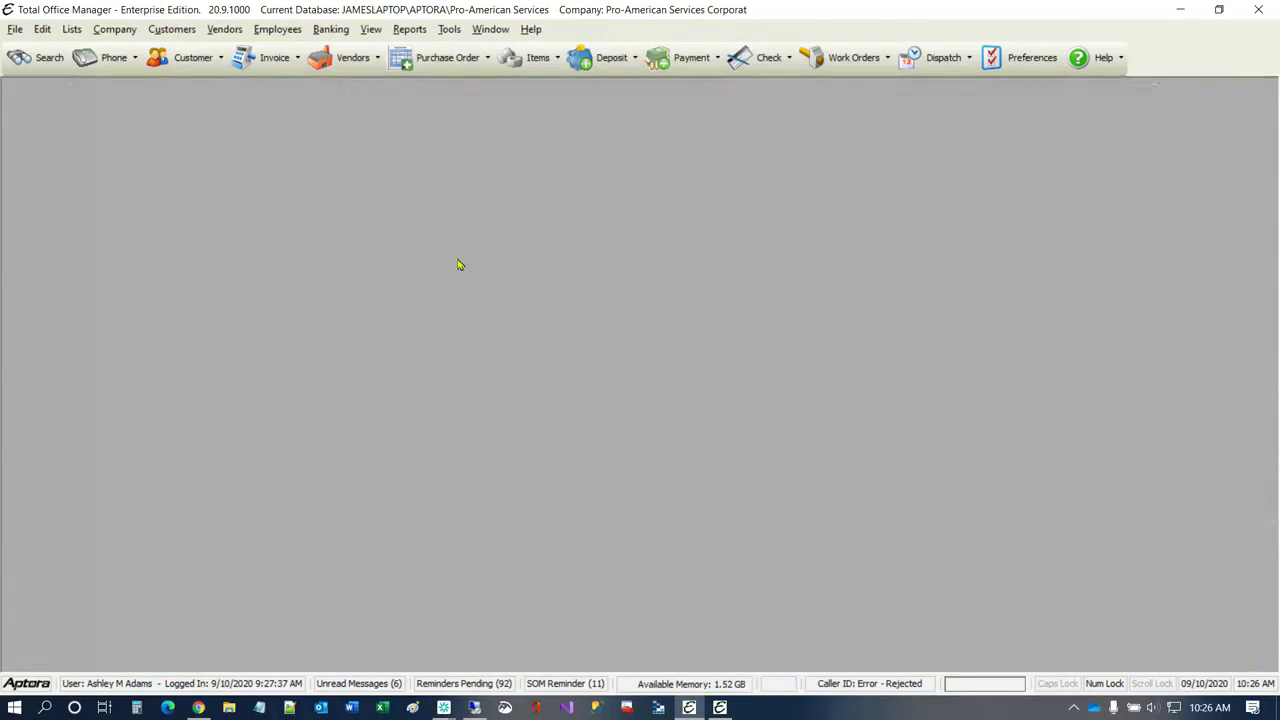
{"action": "left_click", "coordinate": [113, 30]}
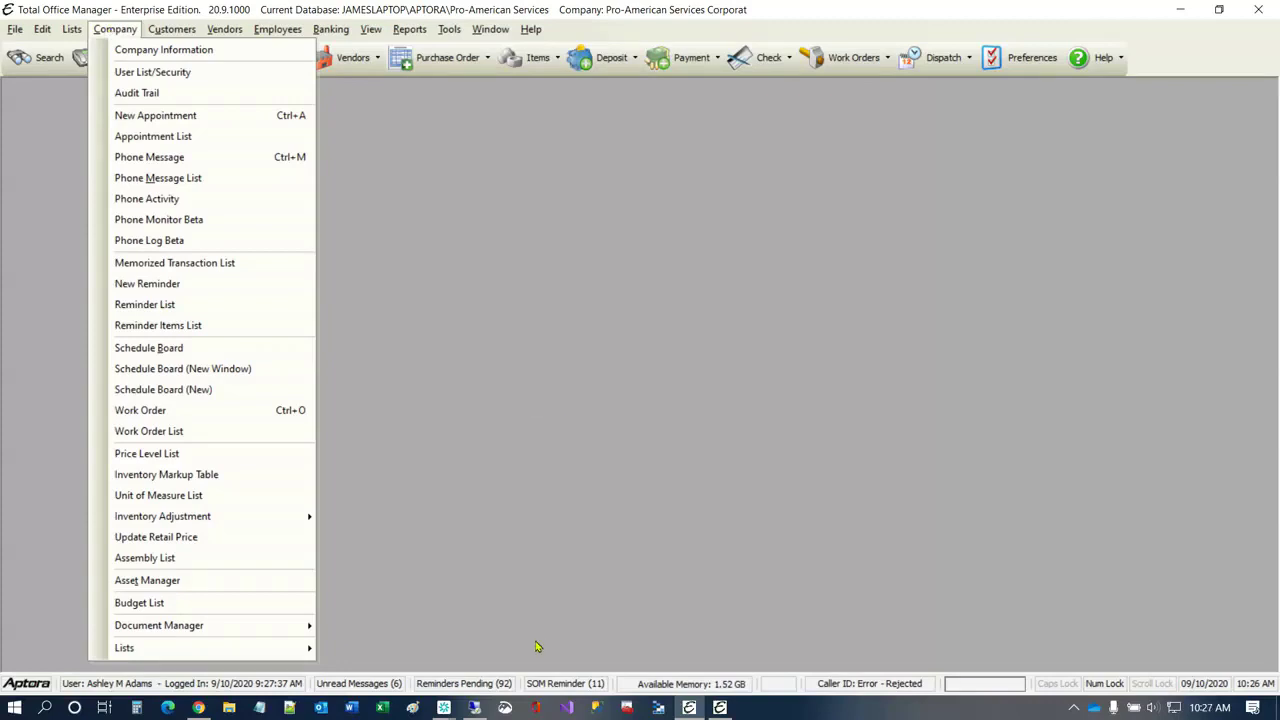
{"action": "left_click", "coordinate": [491, 690]}
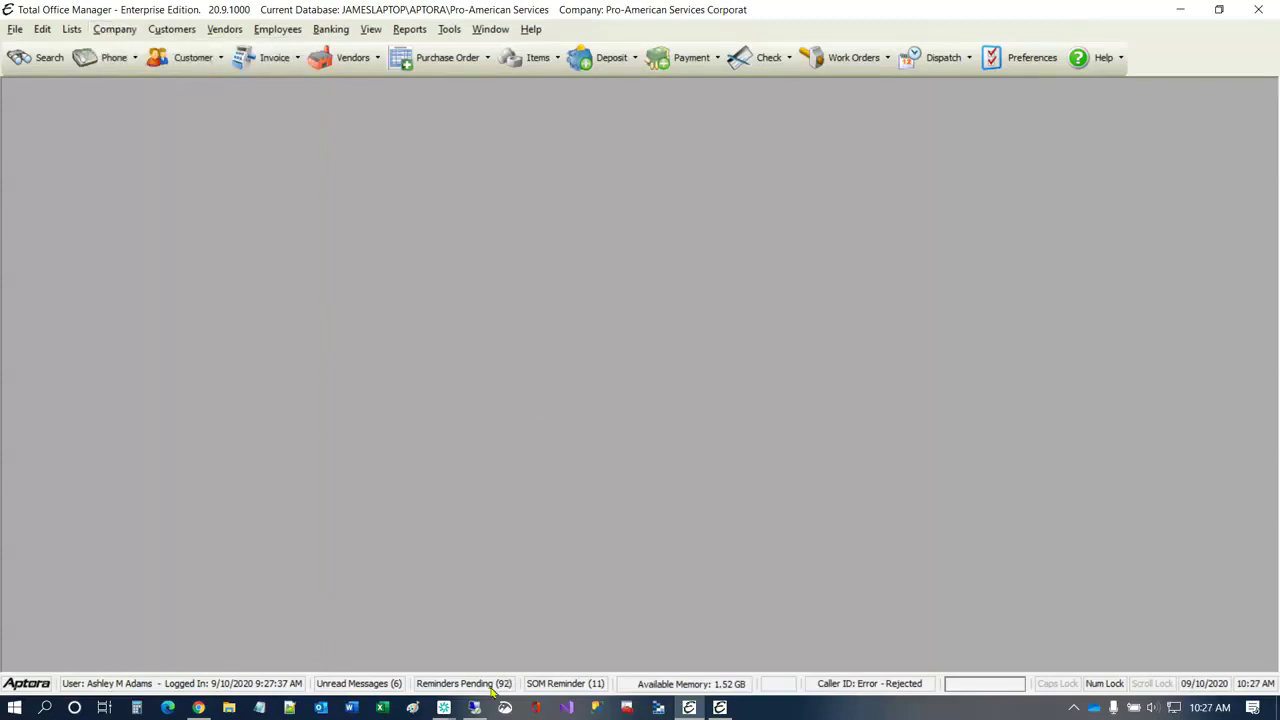
{"action": "double_click", "coordinate": [491, 690]}
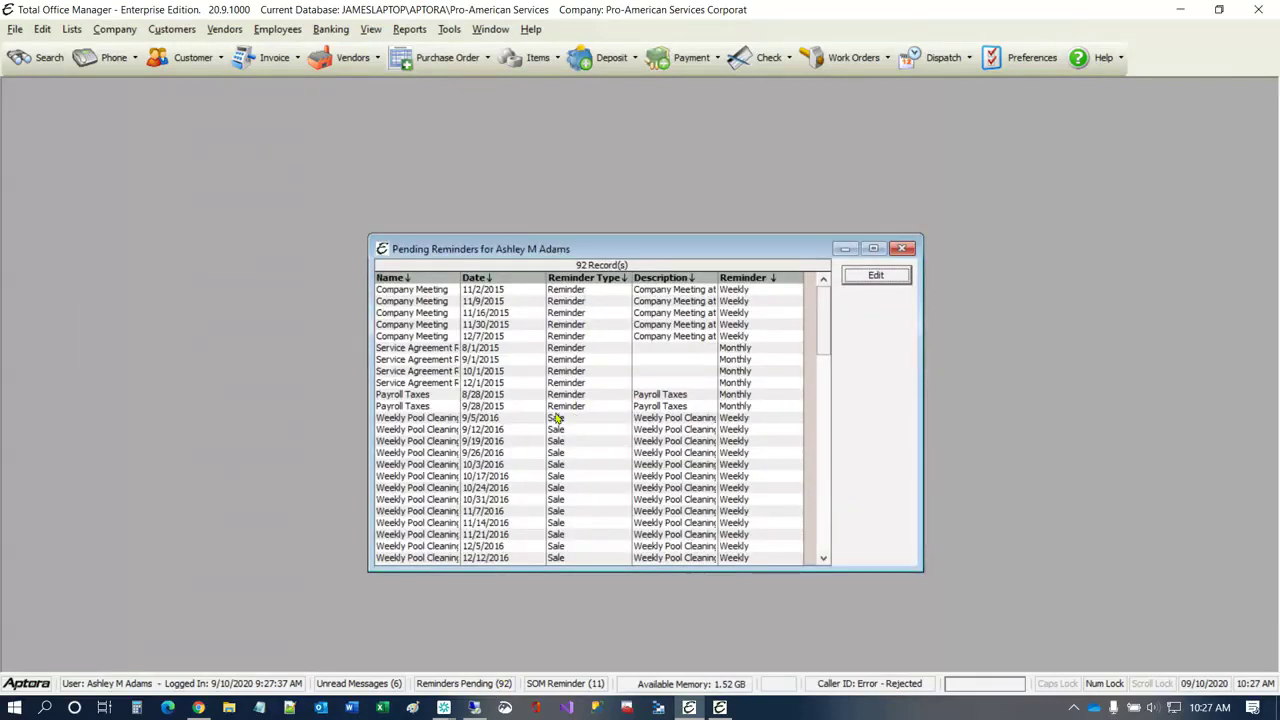
Step: Open the Weekly Pool Cleaning pending reminder dated 9/5/2016 to examine its memorized transaction, and close it and the pending list
{"action": "left_click", "coordinate": [418, 418]}
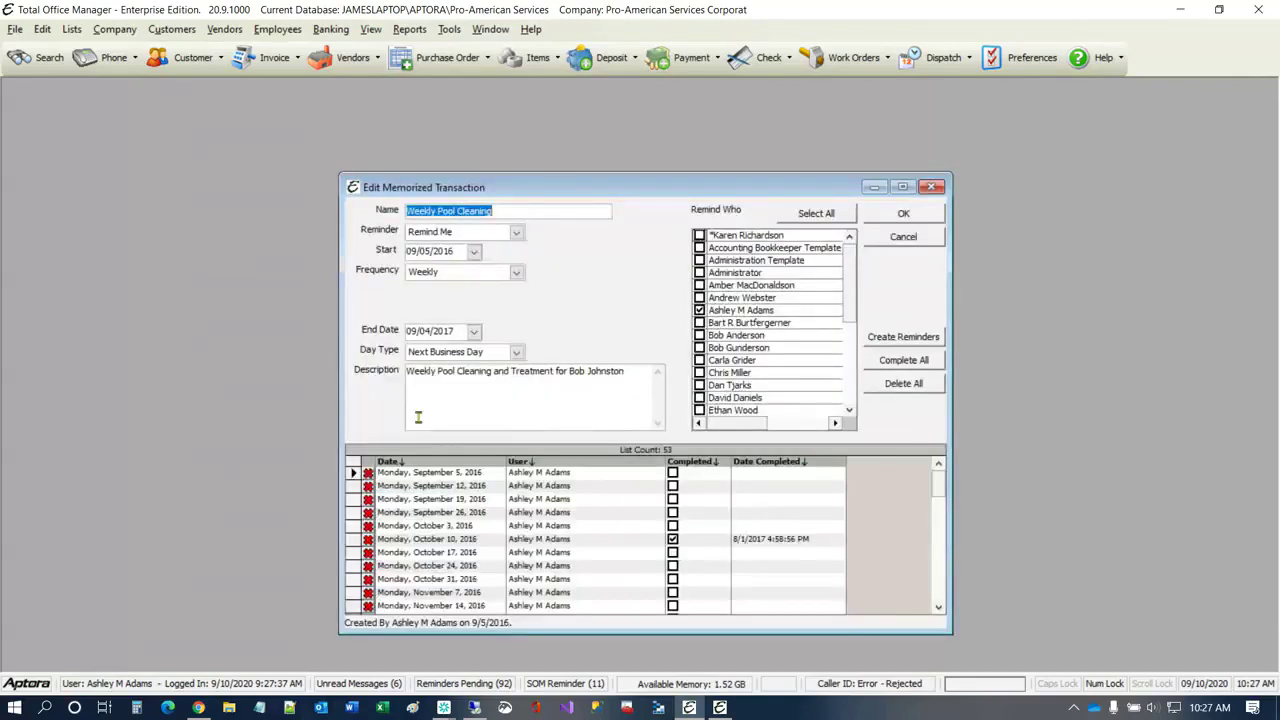
{"action": "left_click_drag", "start_coordinate": [377, 137], "coordinate": [351, 119]}
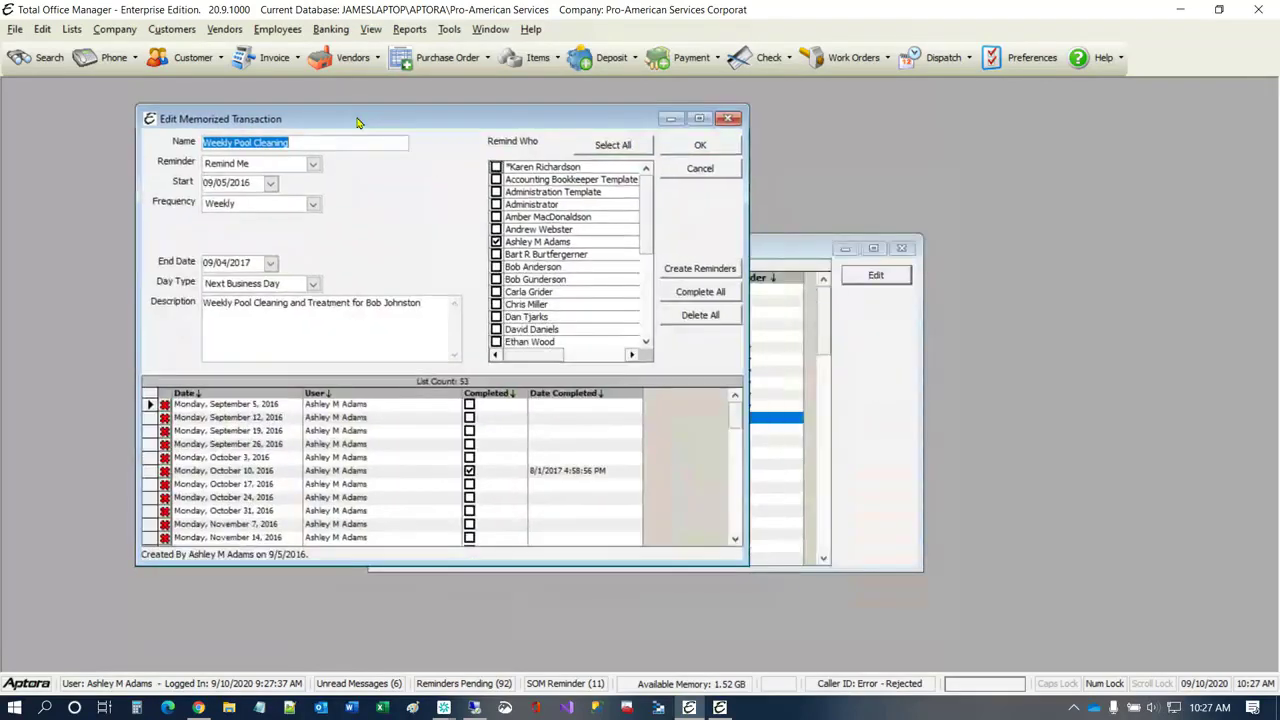
{"action": "left_click", "coordinate": [709, 150]}
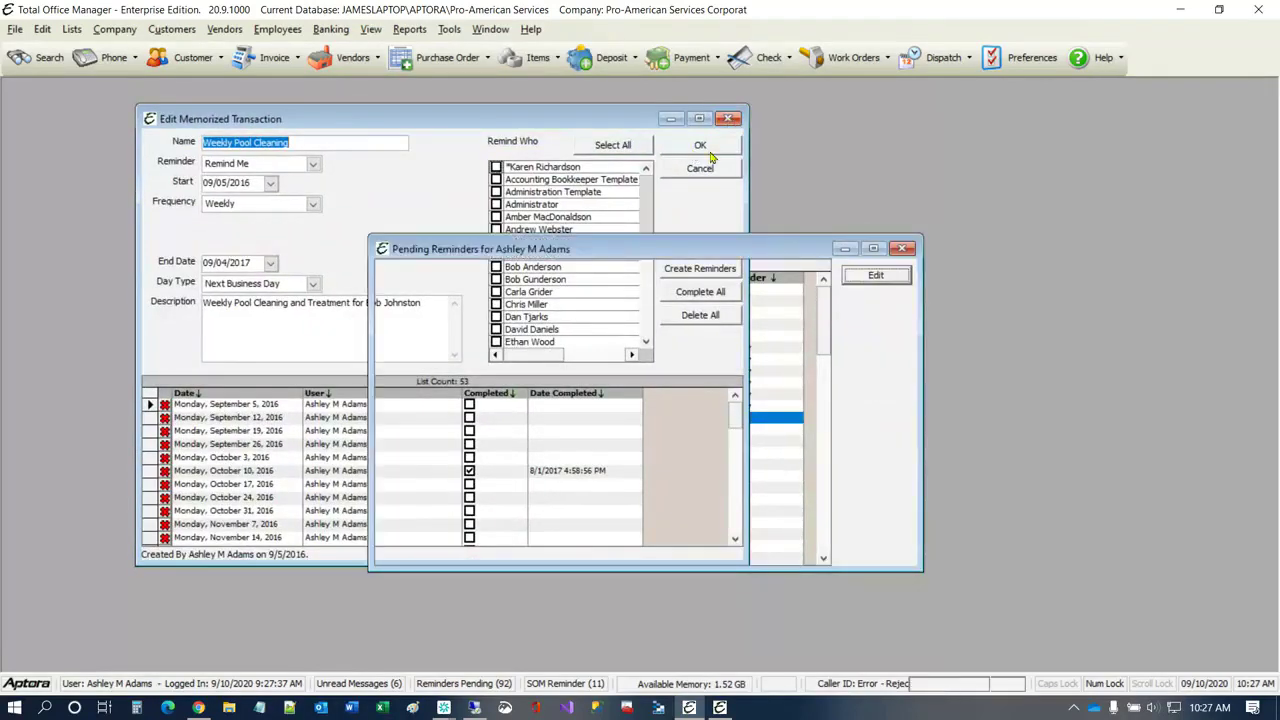
{"action": "right_click", "coordinate": [496, 417]}
{"action": "left_click", "coordinate": [725, 360]}
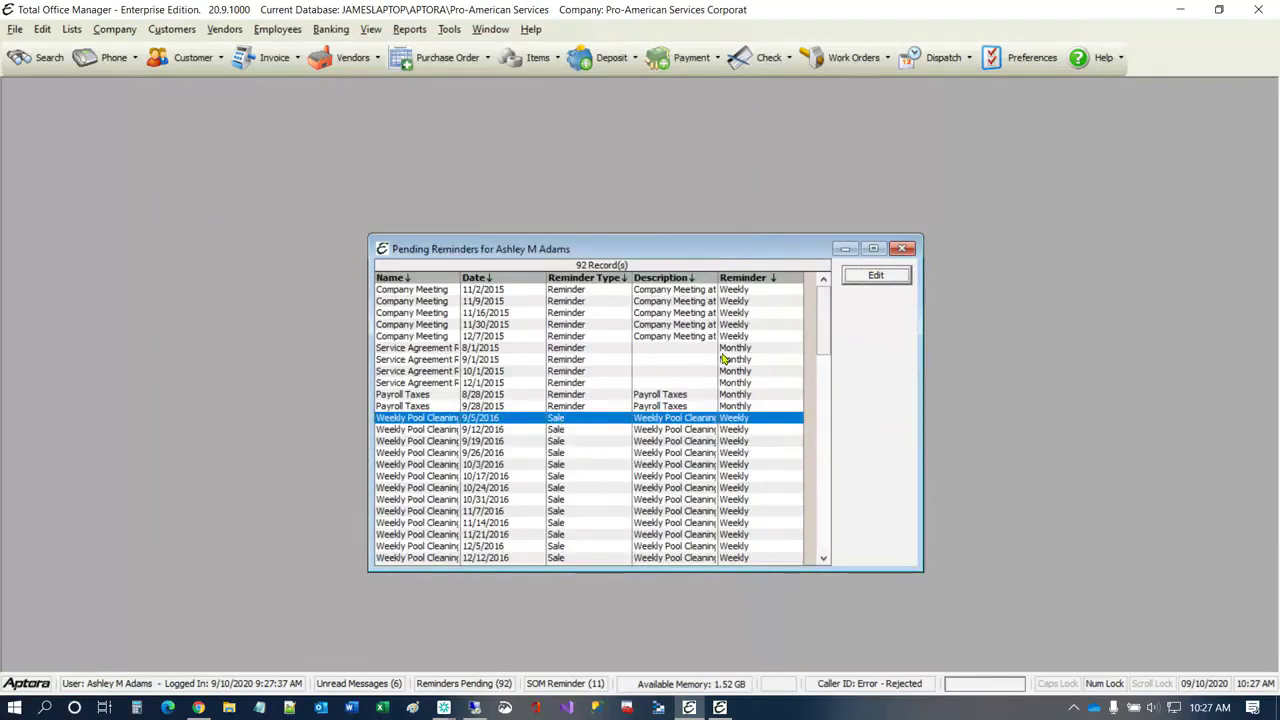
{"action": "left_click", "coordinate": [903, 248]}
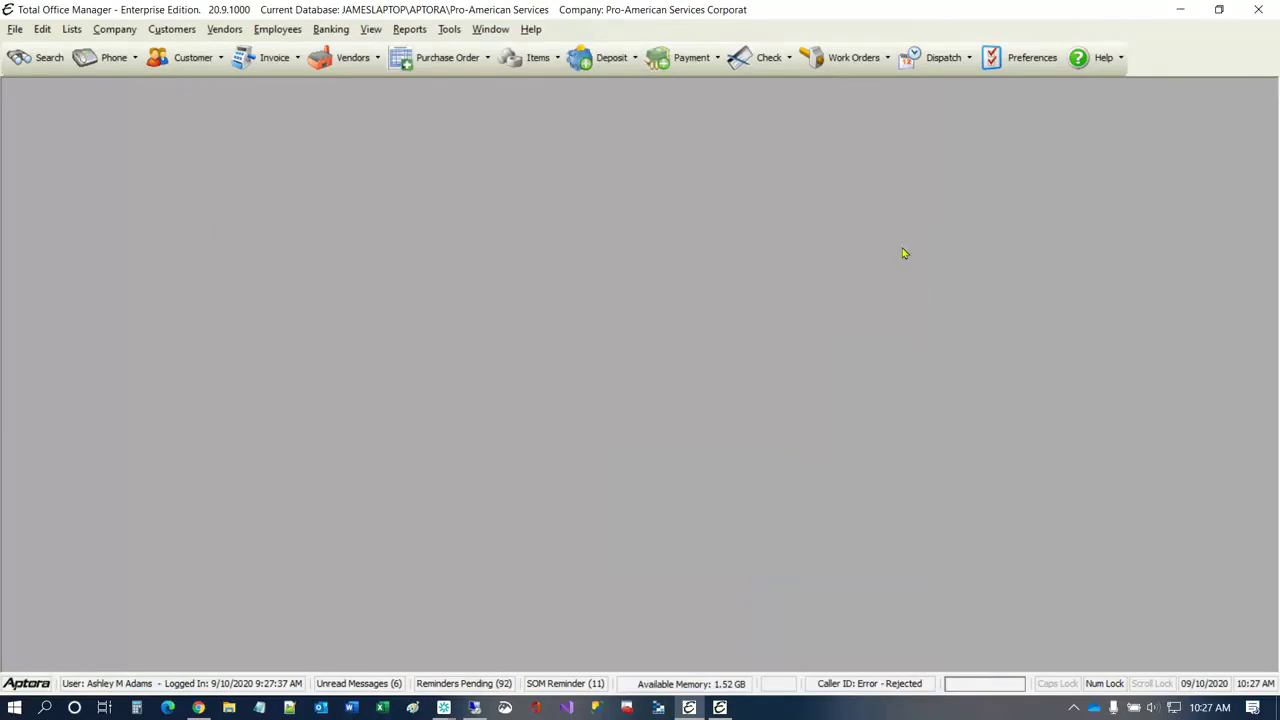
Step: Open the Memorized Transaction List, examine the first memorized transaction named Invoice, and close its form
{"action": "left_click", "coordinate": [128, 29]}
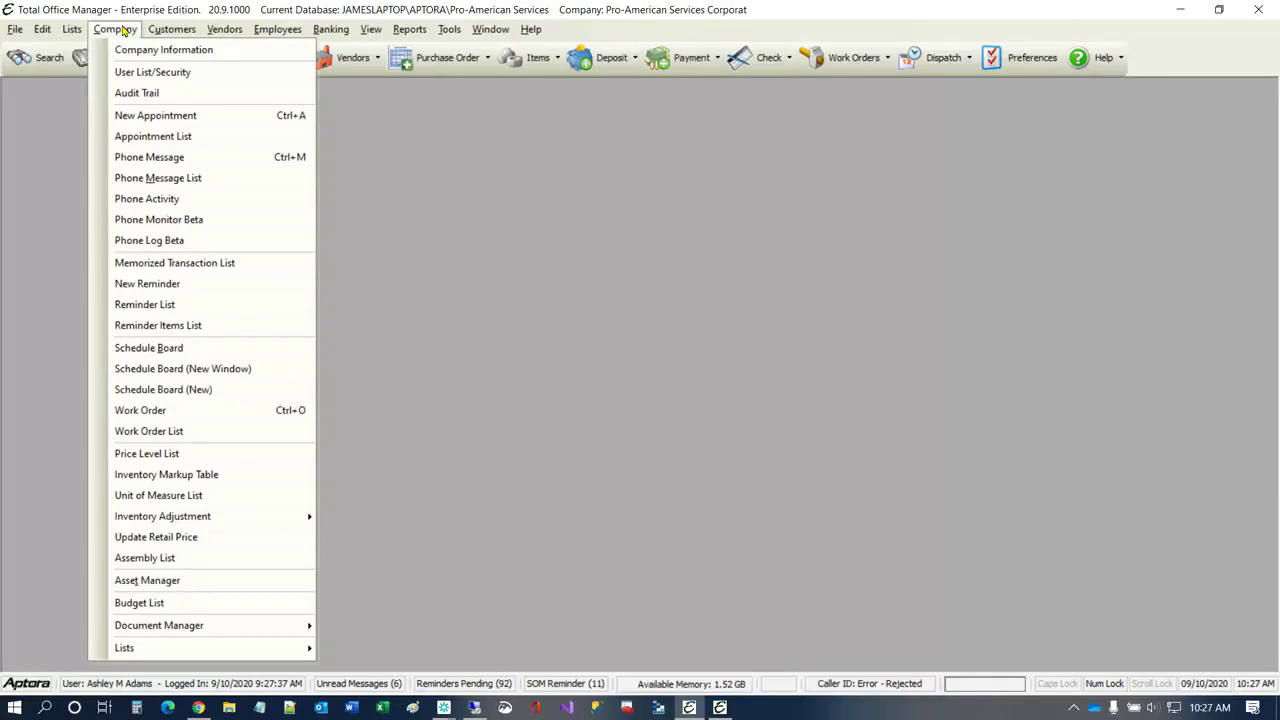
{"action": "left_click", "coordinate": [177, 265]}
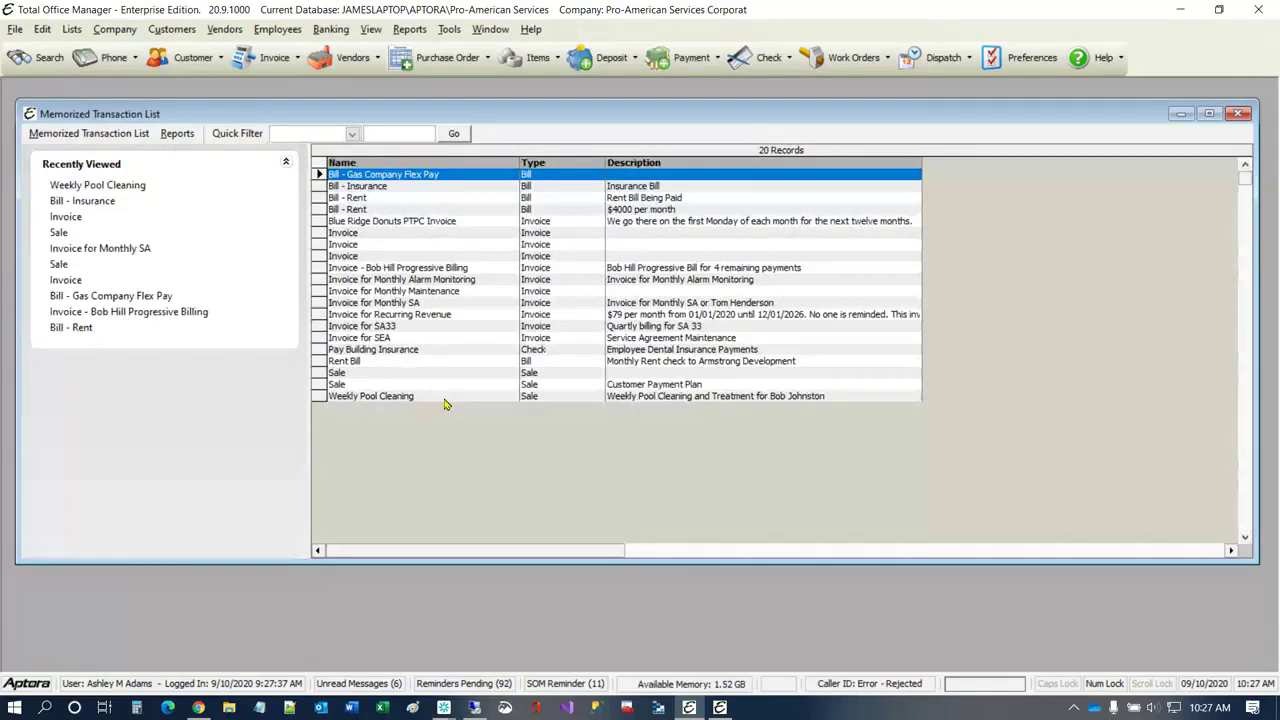
{"action": "double_click", "coordinate": [376, 233]}
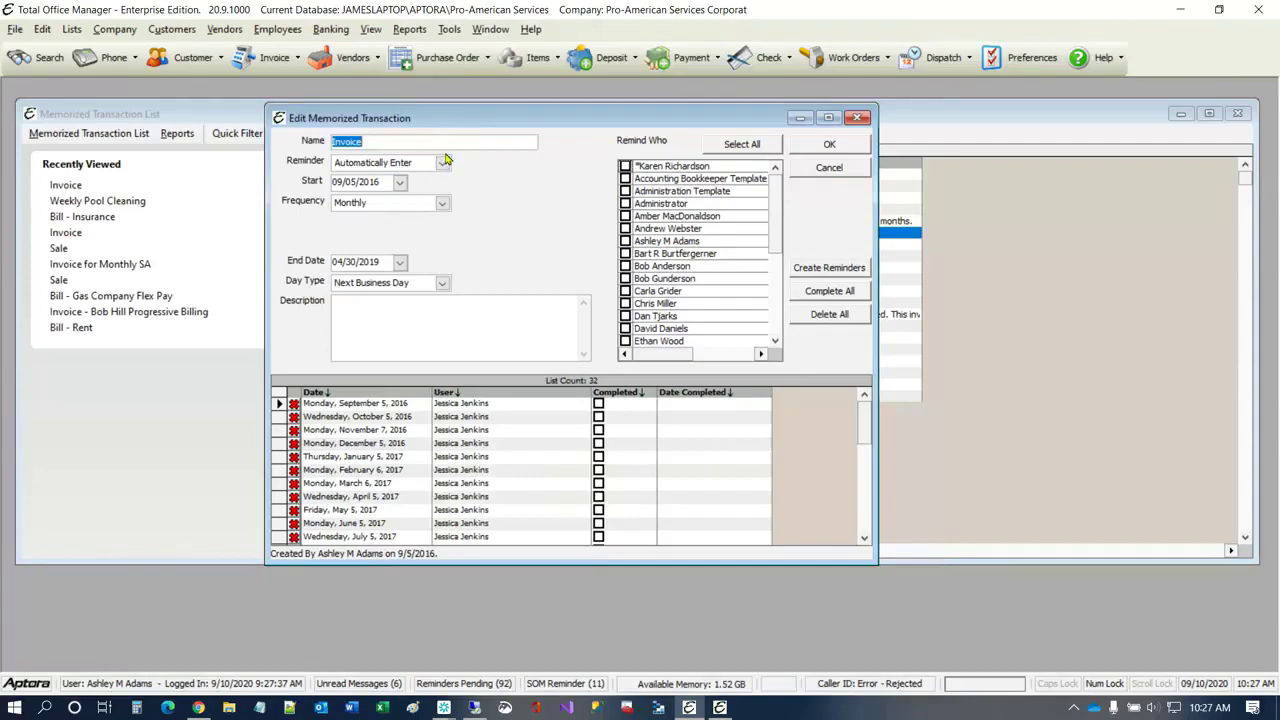
{"action": "left_click", "coordinate": [858, 118]}
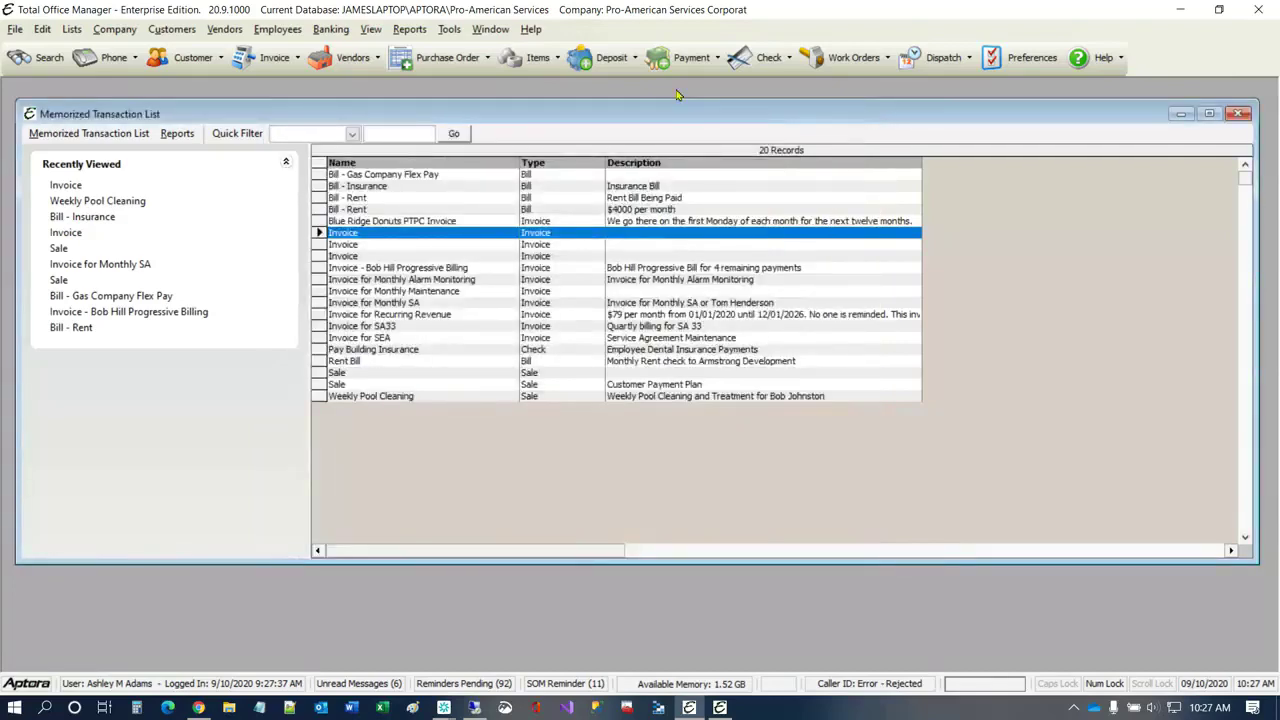
Step: Open the Reminder List again to review the Payroll Taxes reminder, and close both the reminder and the list
{"action": "left_click", "coordinate": [117, 31]}
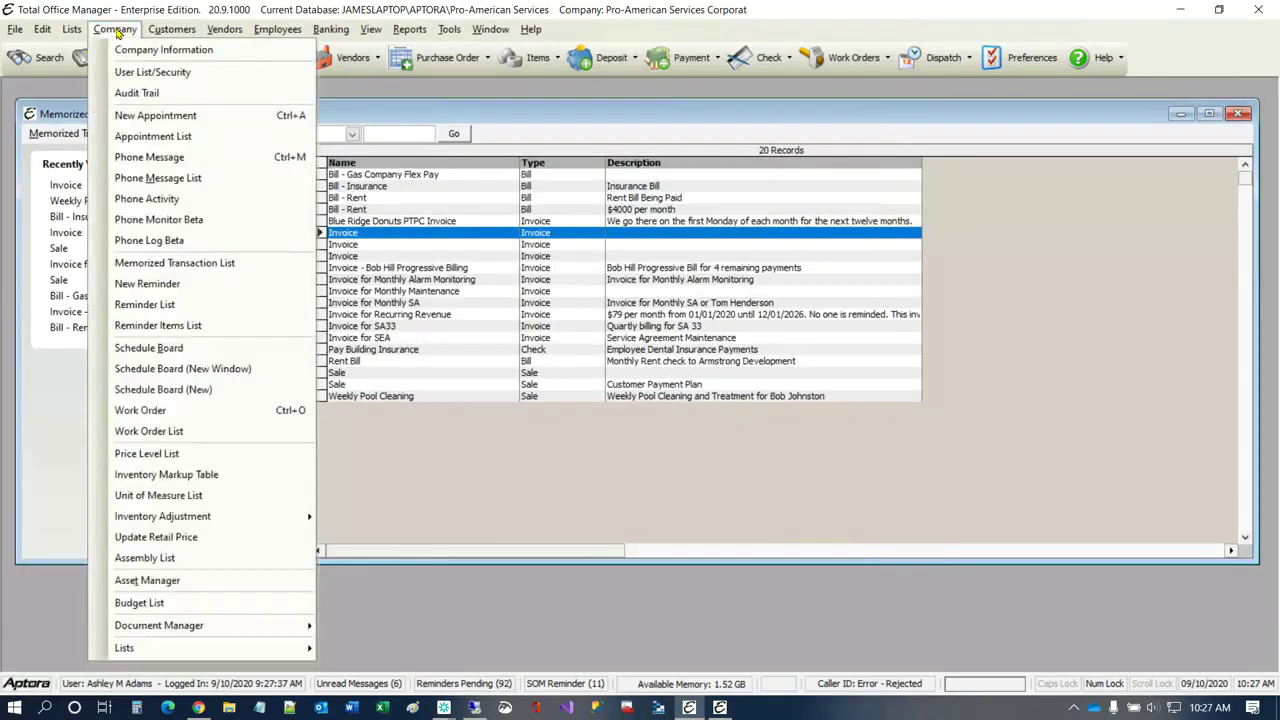
{"action": "left_click", "coordinate": [150, 304]}
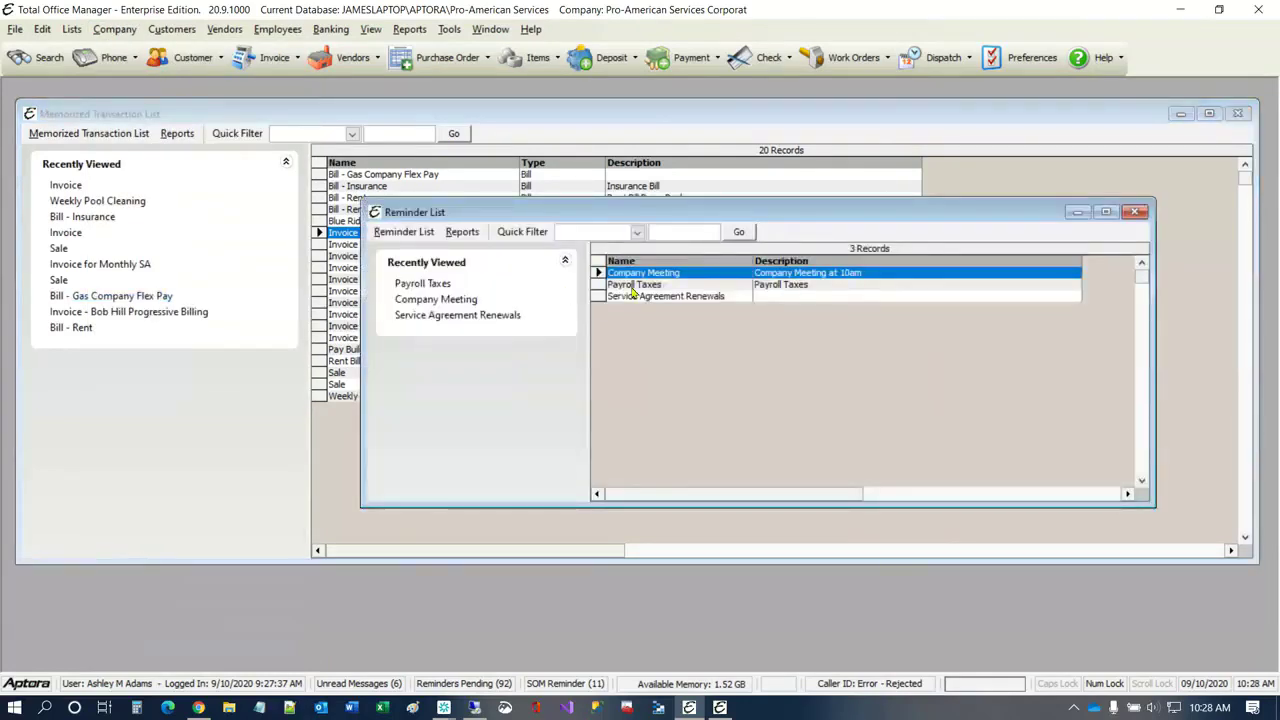
{"action": "left_click", "coordinate": [631, 285]}
{"action": "double_click", "coordinate": [631, 285]}
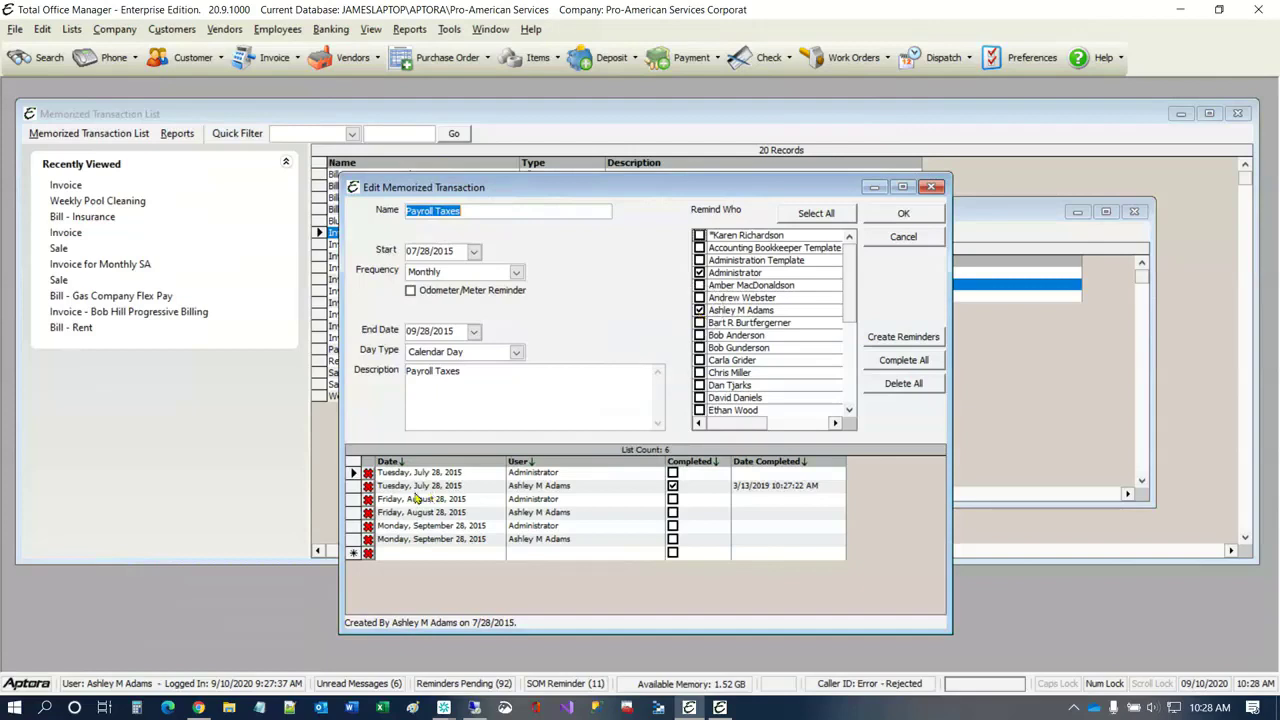
{"action": "left_click", "coordinate": [932, 188]}
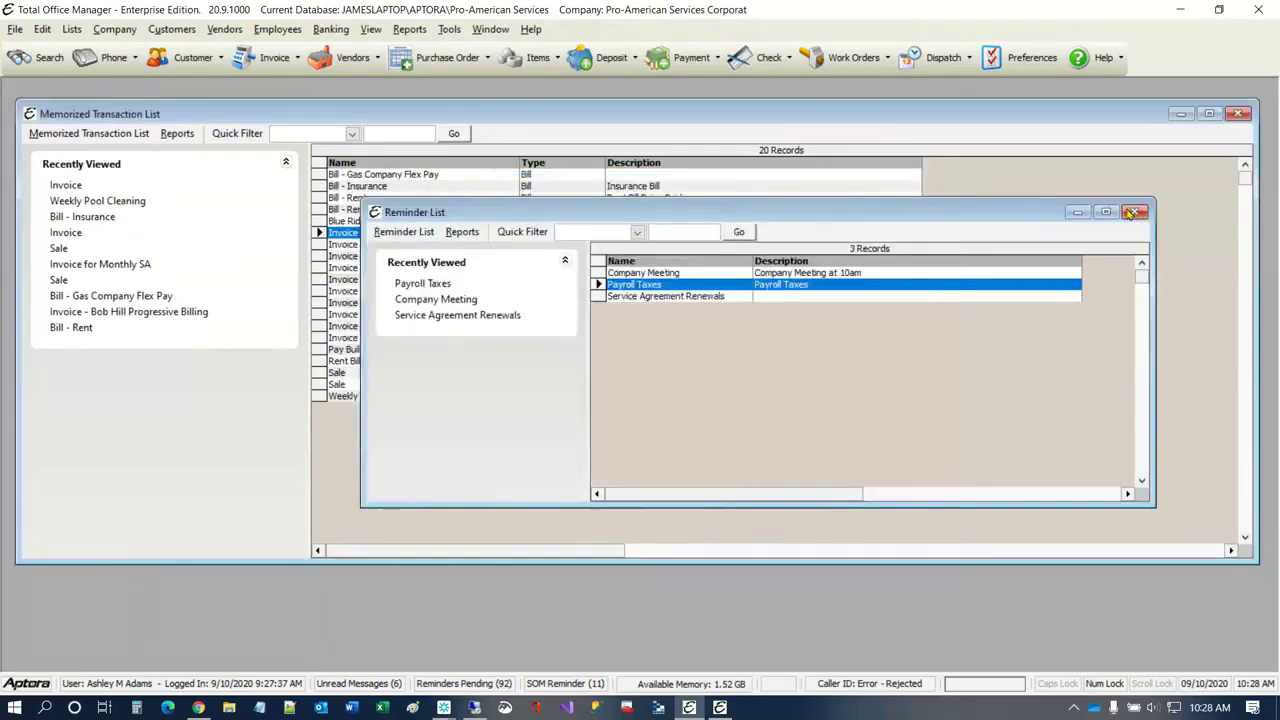
{"action": "left_click", "coordinate": [1131, 213]}
Step: Open the Reminder Items List, examine the memorized transaction of the third Sale item dated 10/16/2012, and close its form
{"action": "left_click", "coordinate": [114, 30]}
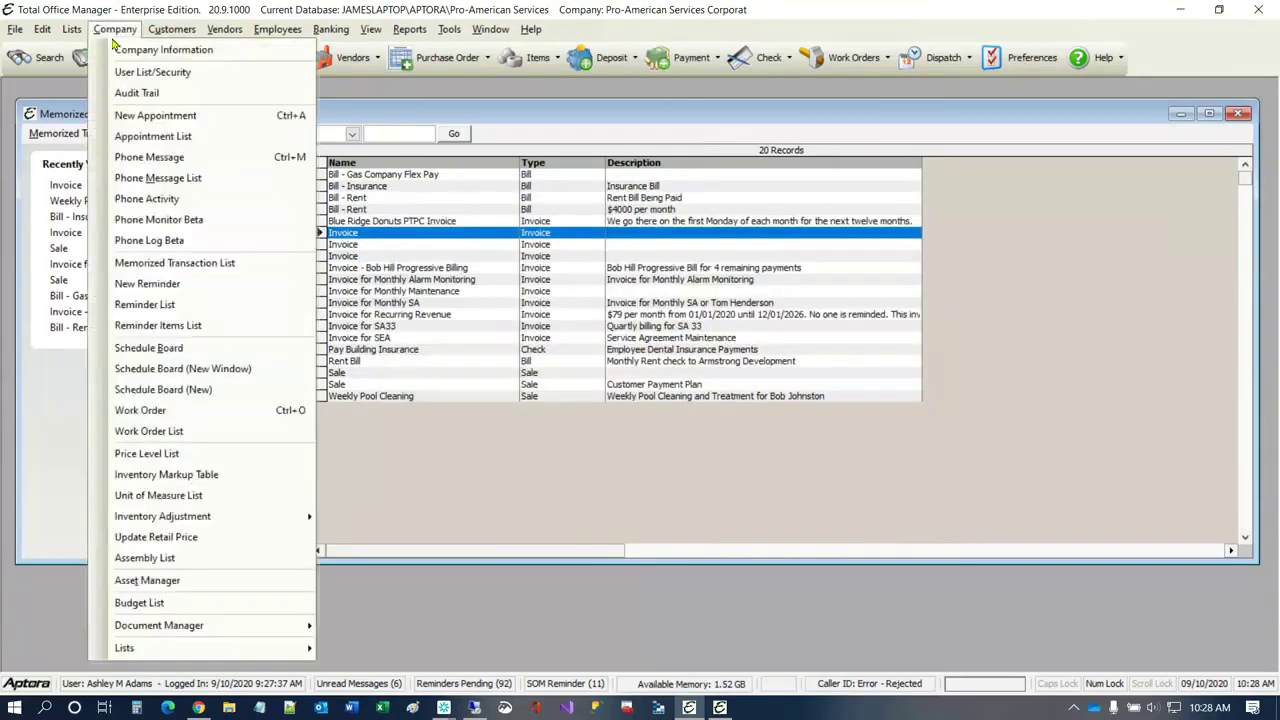
{"action": "left_click", "coordinate": [160, 328]}
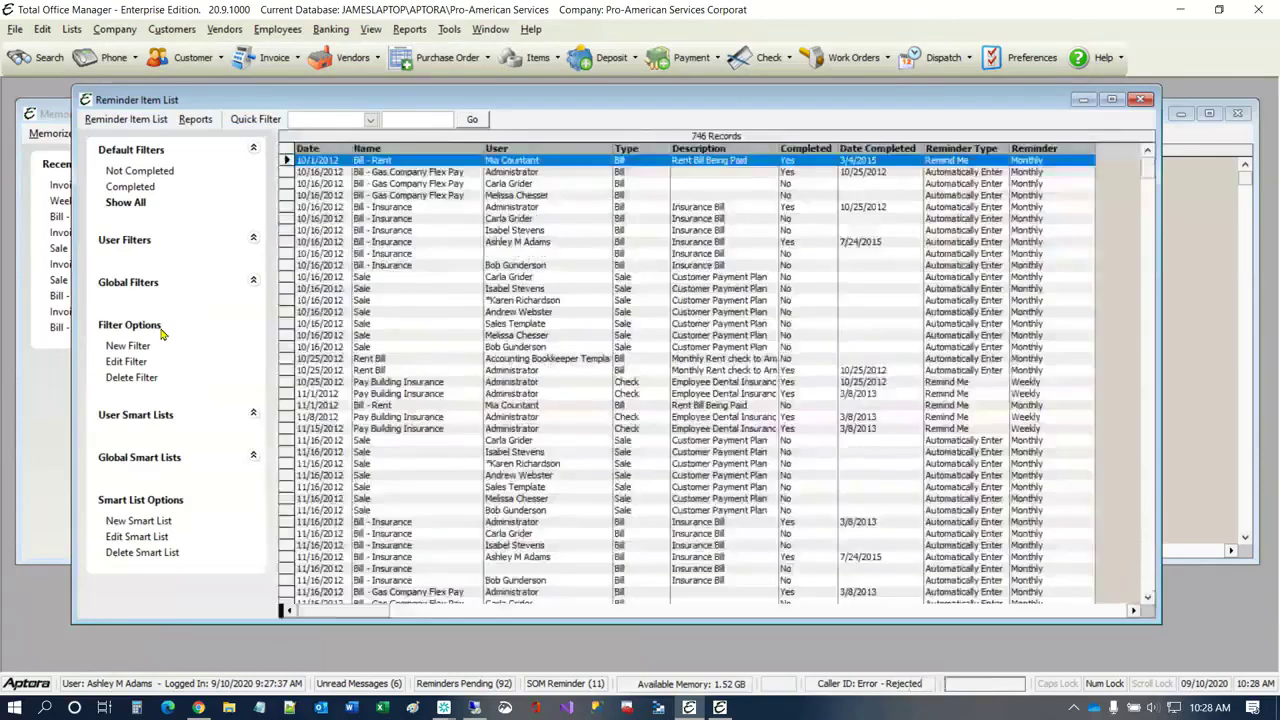
{"action": "left_click", "coordinate": [386, 303]}
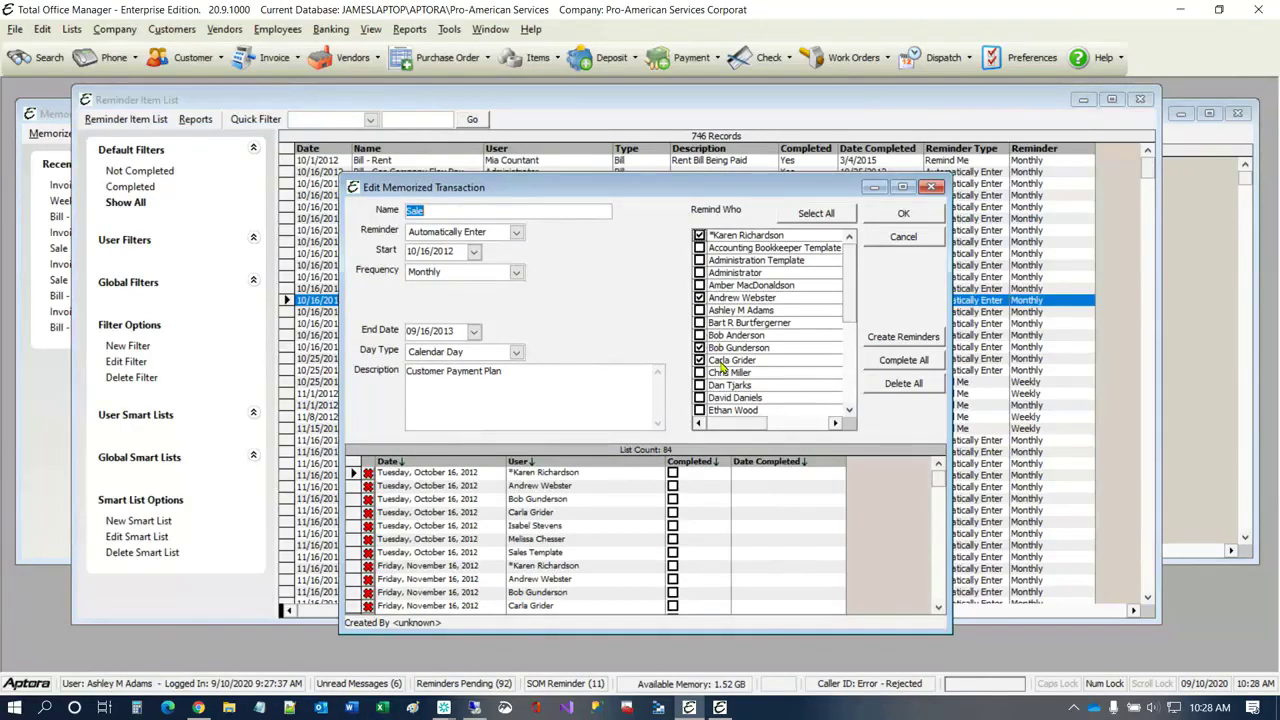
{"action": "left_click", "coordinate": [931, 188]}
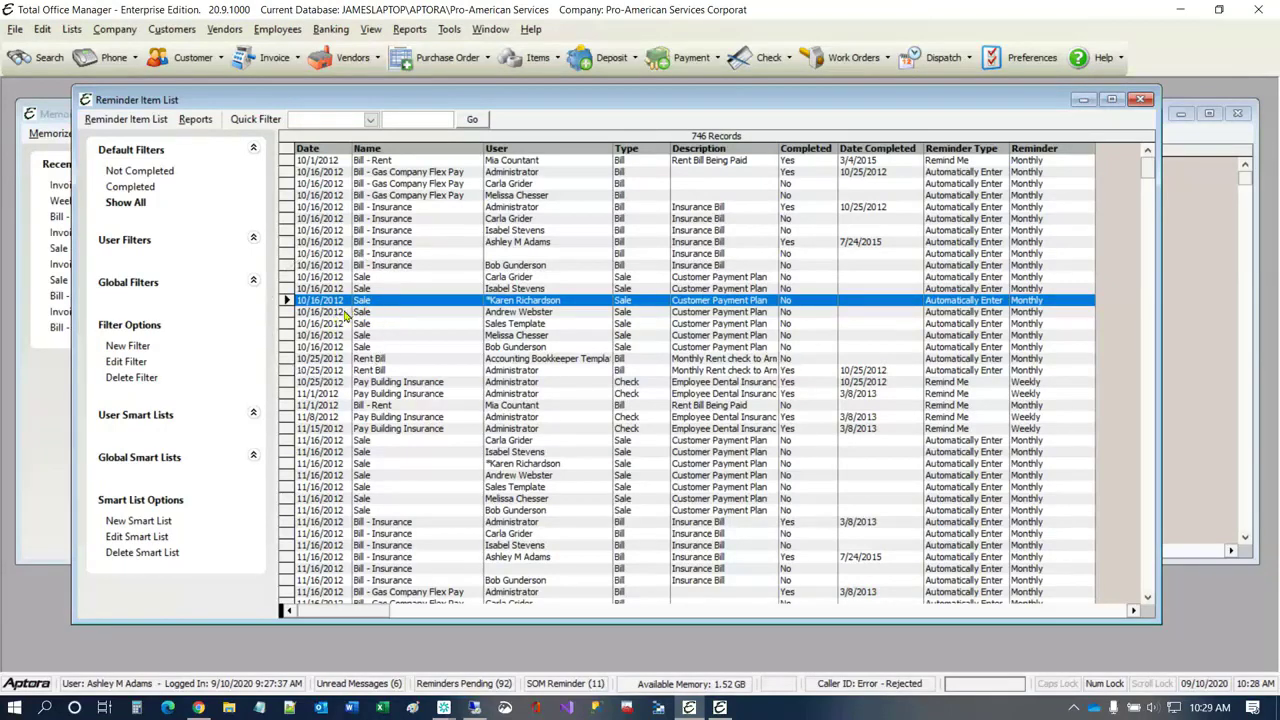
Step: Permanently delete the last Sale reminder item dated 10/16/2012 from the Reminder Item List
{"action": "left_click", "coordinate": [511, 337]}
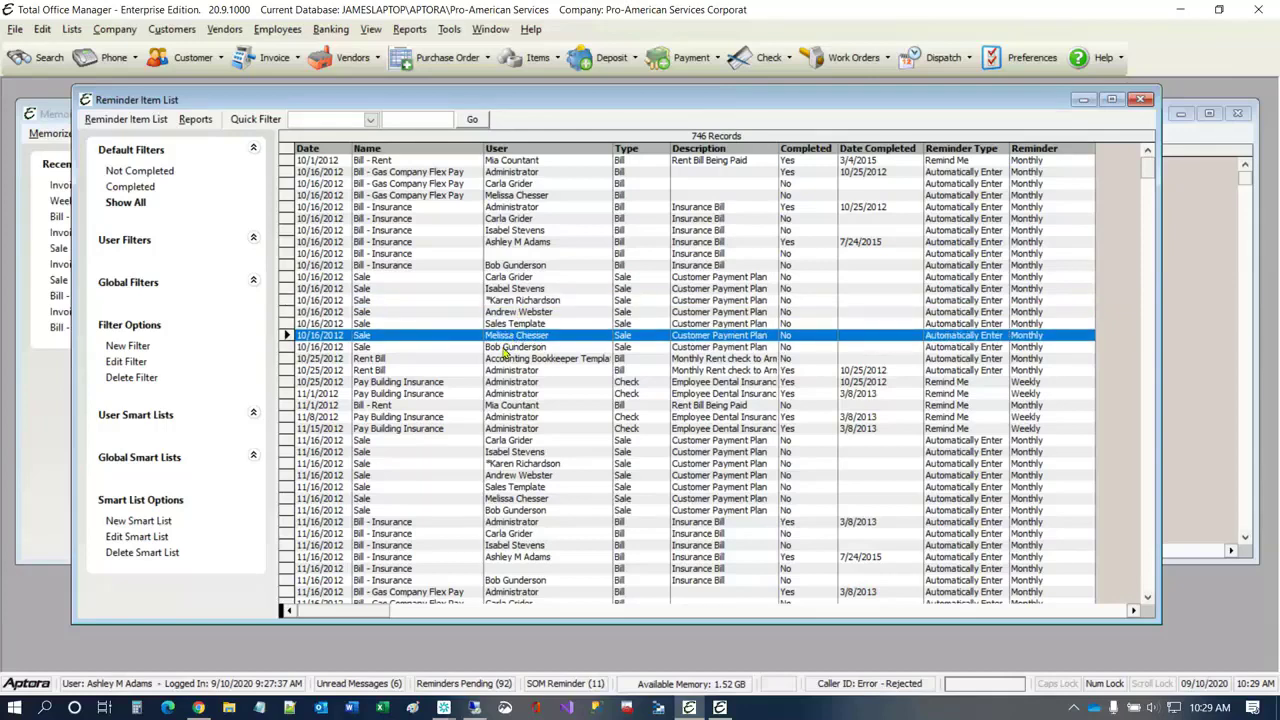
{"action": "left_click", "coordinate": [504, 350]}
{"action": "right_click", "coordinate": [504, 352]}
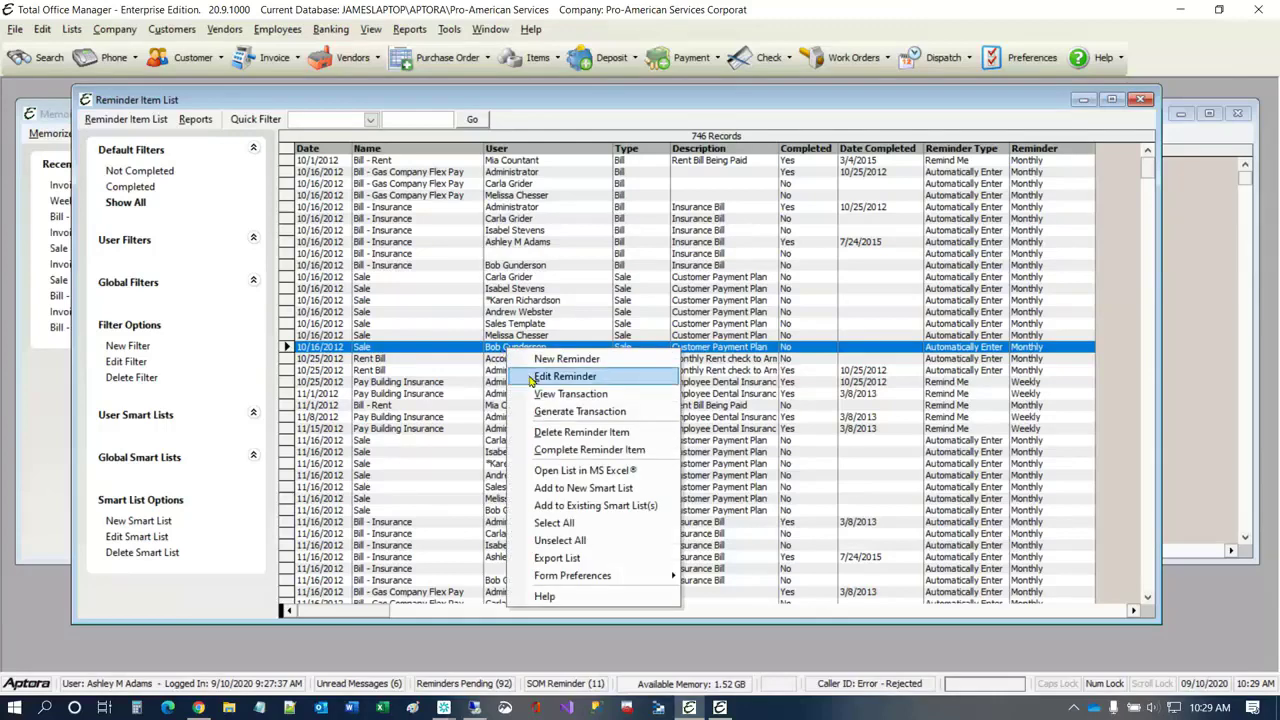
{"action": "left_click", "coordinate": [556, 433]}
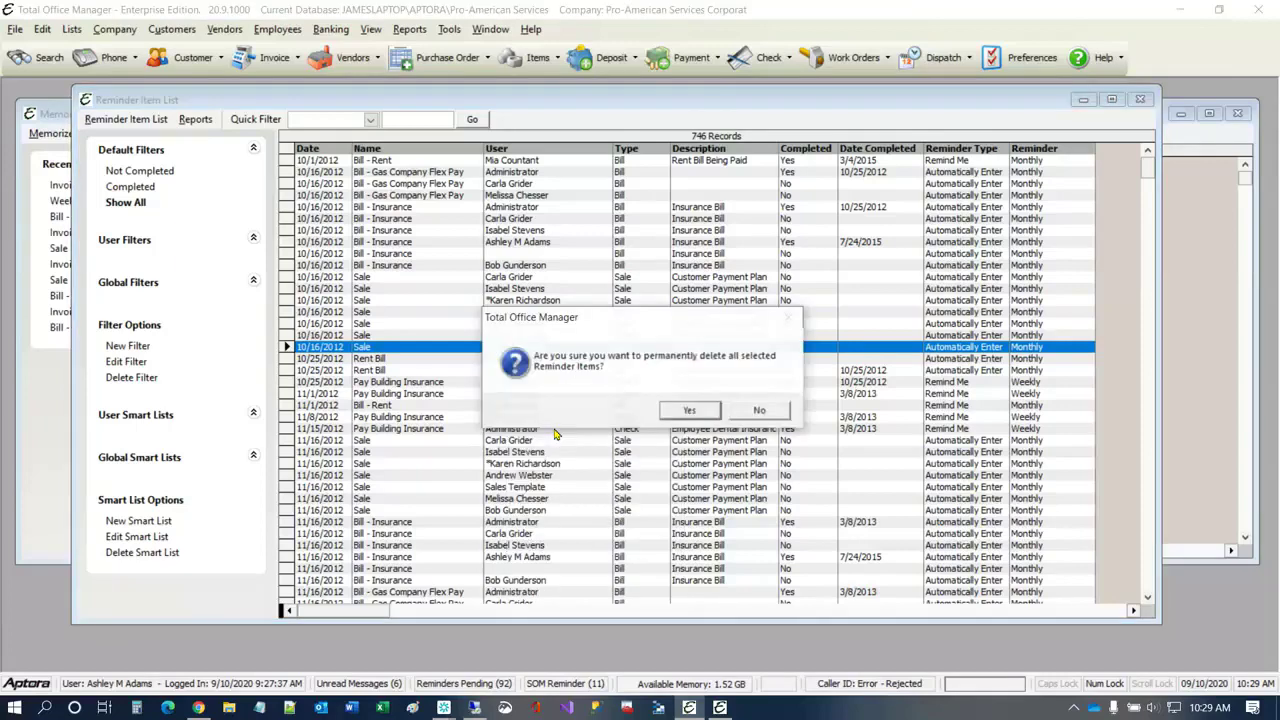
{"action": "left_click", "coordinate": [676, 411]}
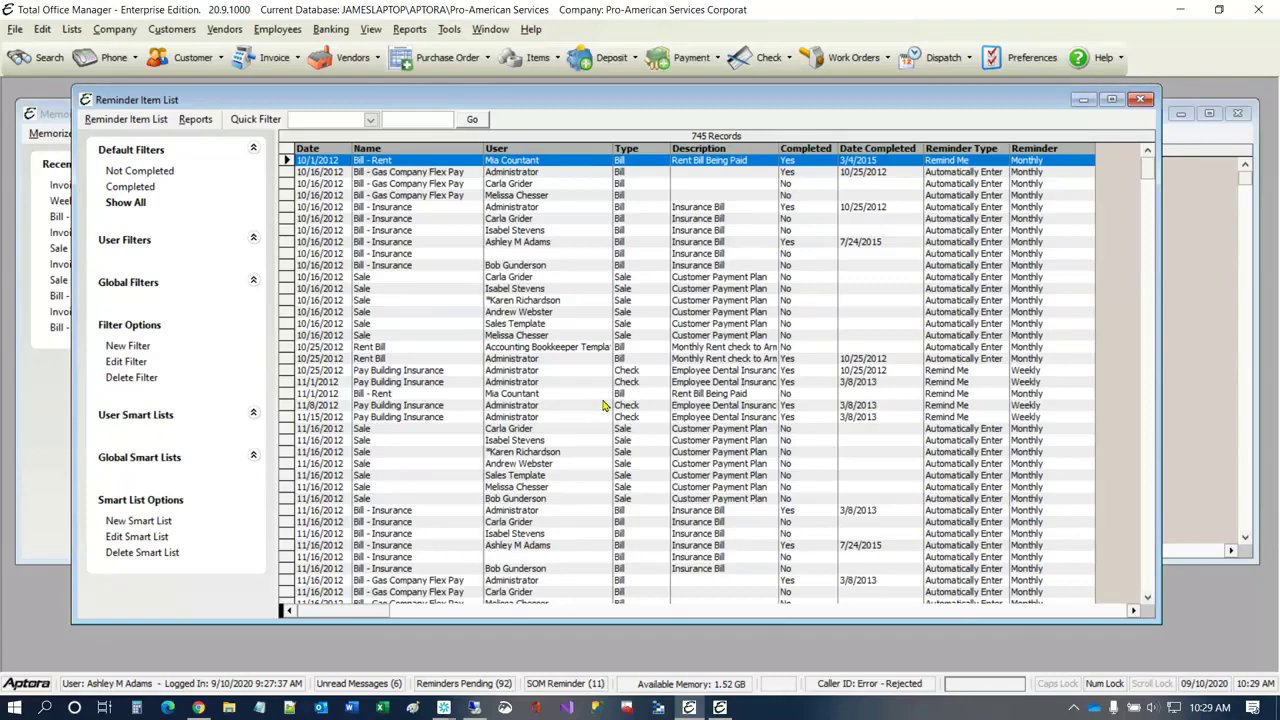
Step: Open the Memorized Transaction List and examine the actions available for the first transaction named Invoice
{"action": "left_click", "coordinate": [101, 36]}
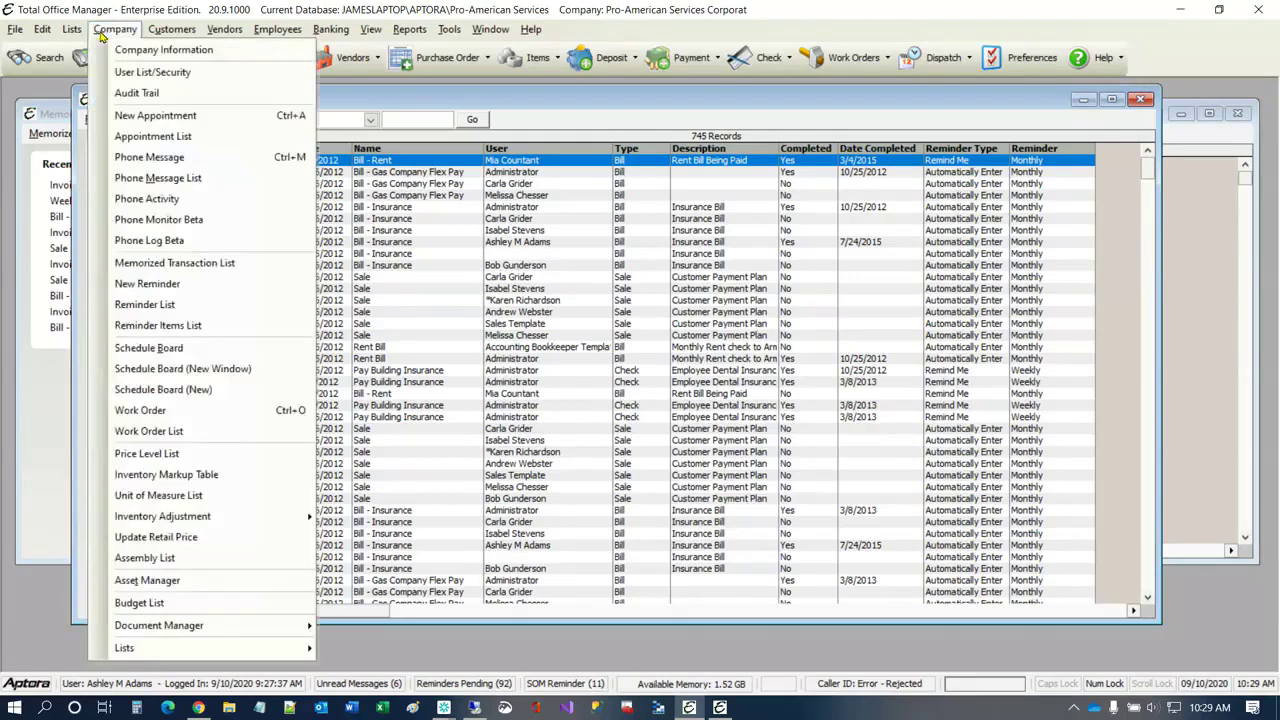
{"action": "left_click", "coordinate": [158, 263]}
{"action": "right_click", "coordinate": [366, 236]}
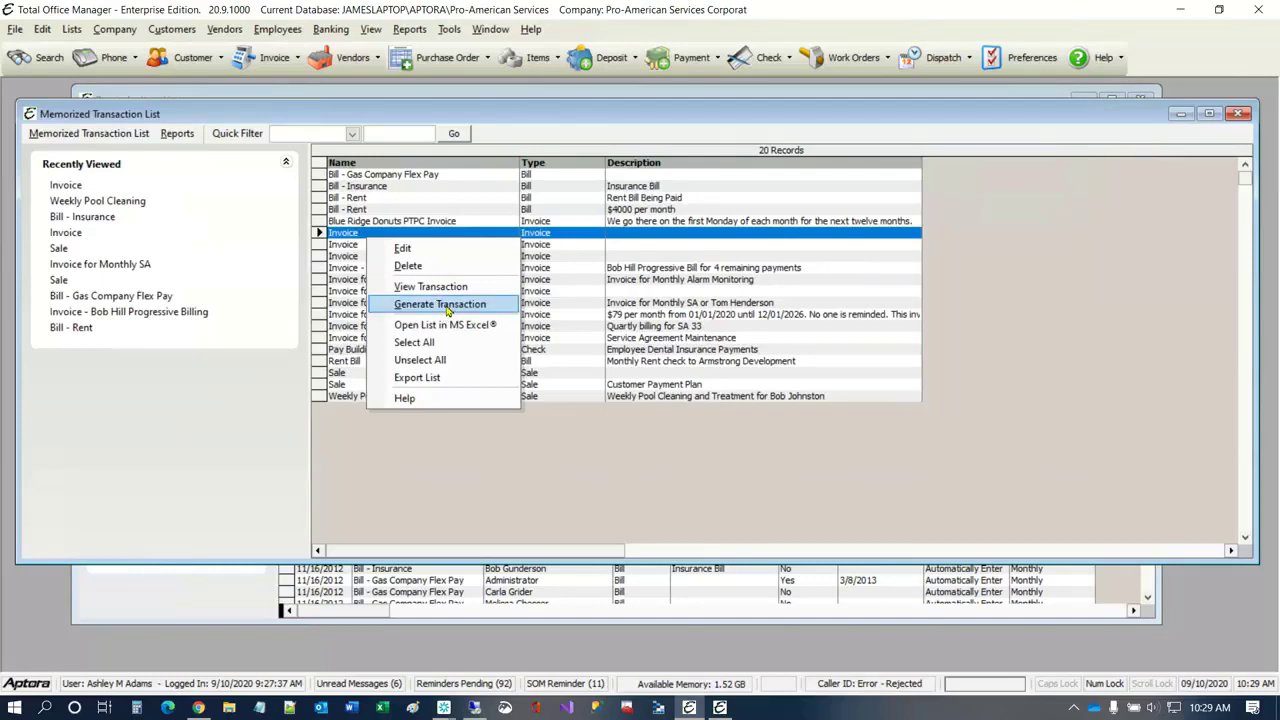
{"action": "left_click", "coordinate": [535, 316]}
{"action": "left_click", "coordinate": [534, 316]}
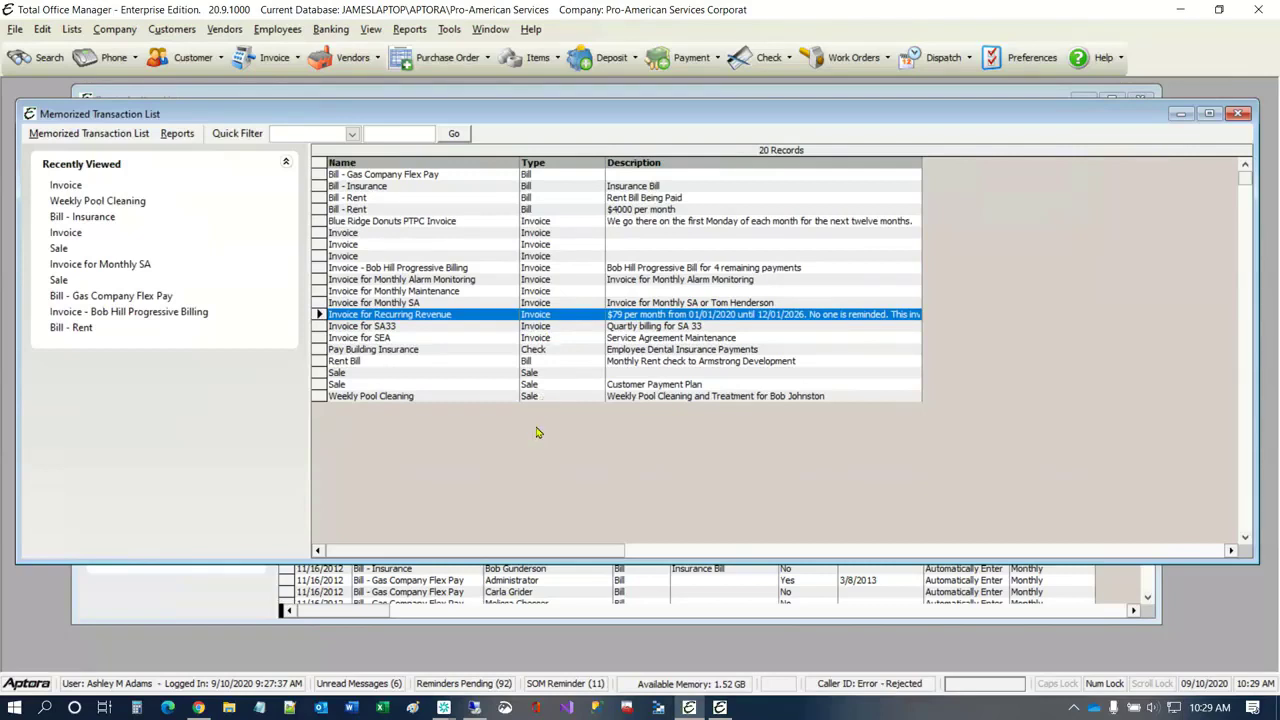
Step: Open the Journal Entry List and start memorizing the journal entry dated 12/31/2021
{"action": "left_click", "coordinate": [334, 31]}
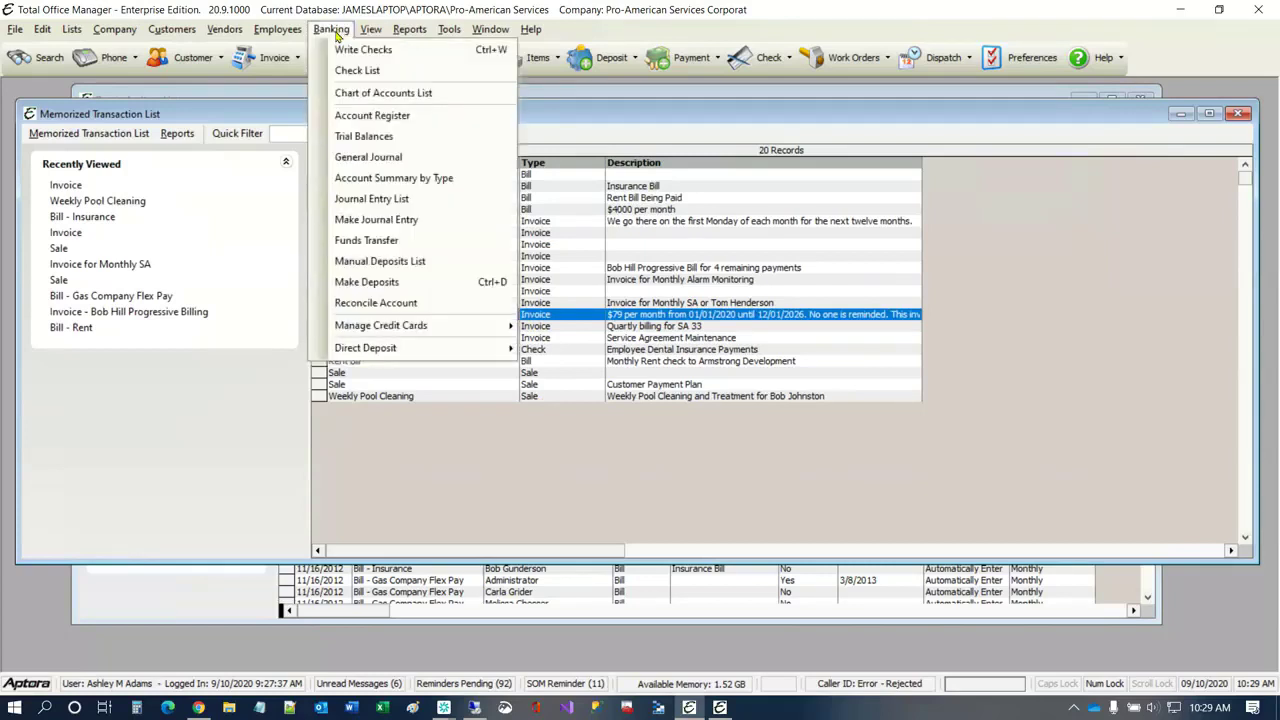
{"action": "left_click", "coordinate": [388, 203]}
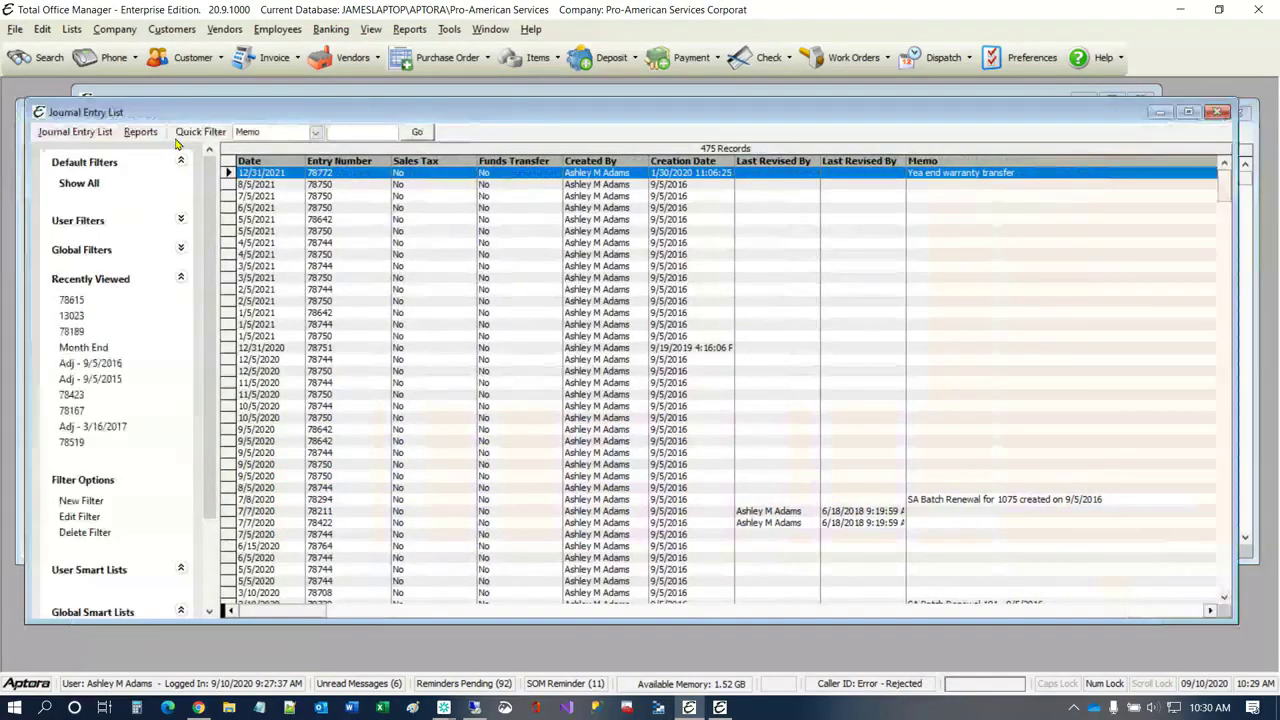
{"action": "left_click", "coordinate": [75, 131]}
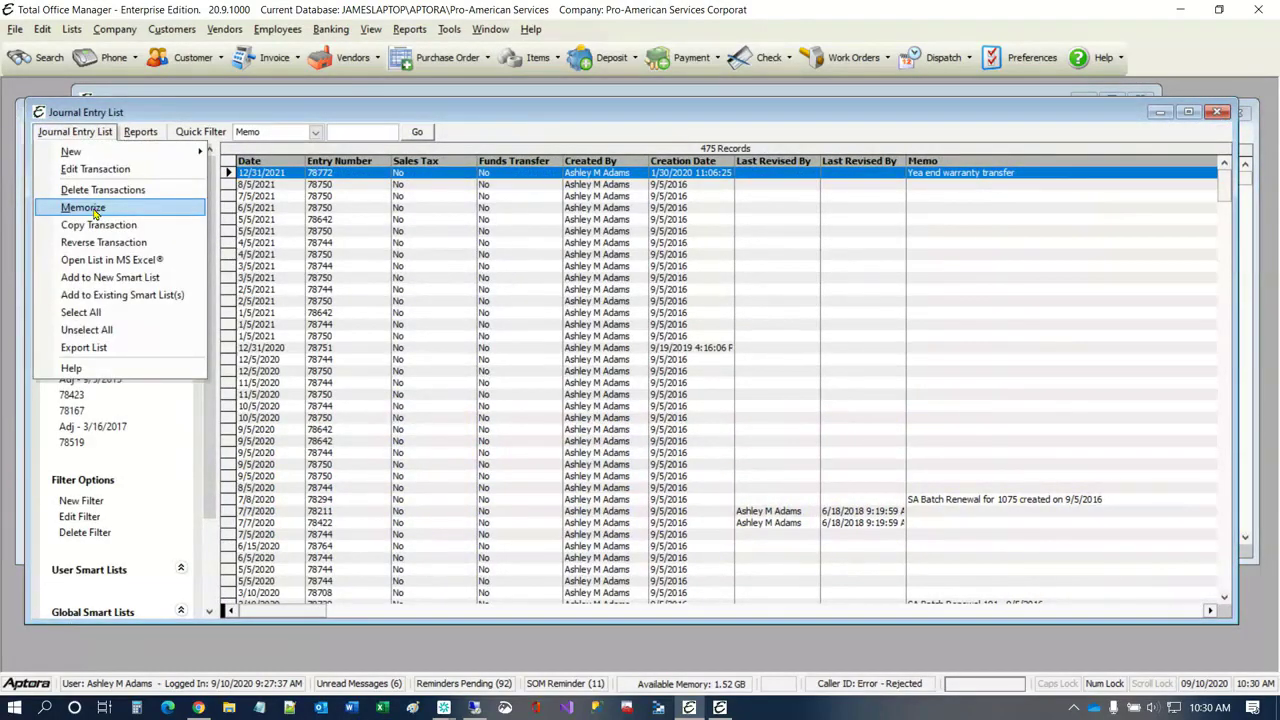
{"action": "left_click", "coordinate": [83, 207]}
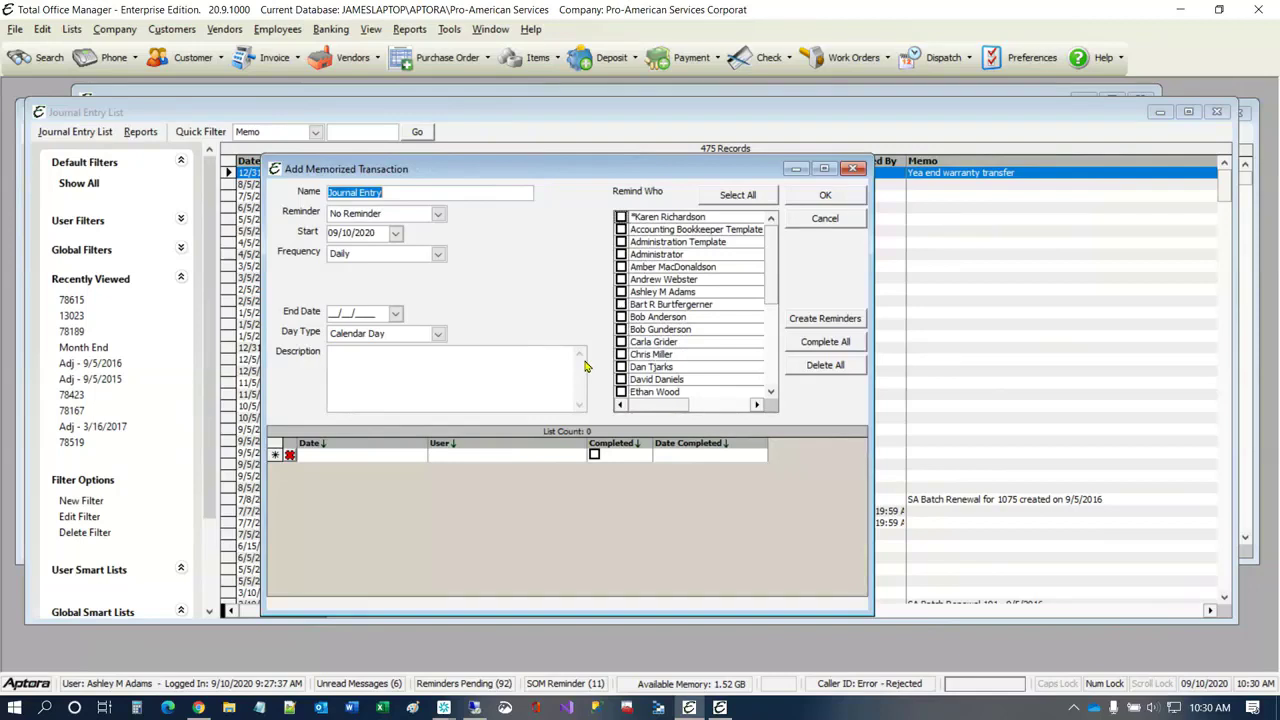
Step: Open a new blank reminder form
{"action": "left_click", "coordinate": [114, 31]}
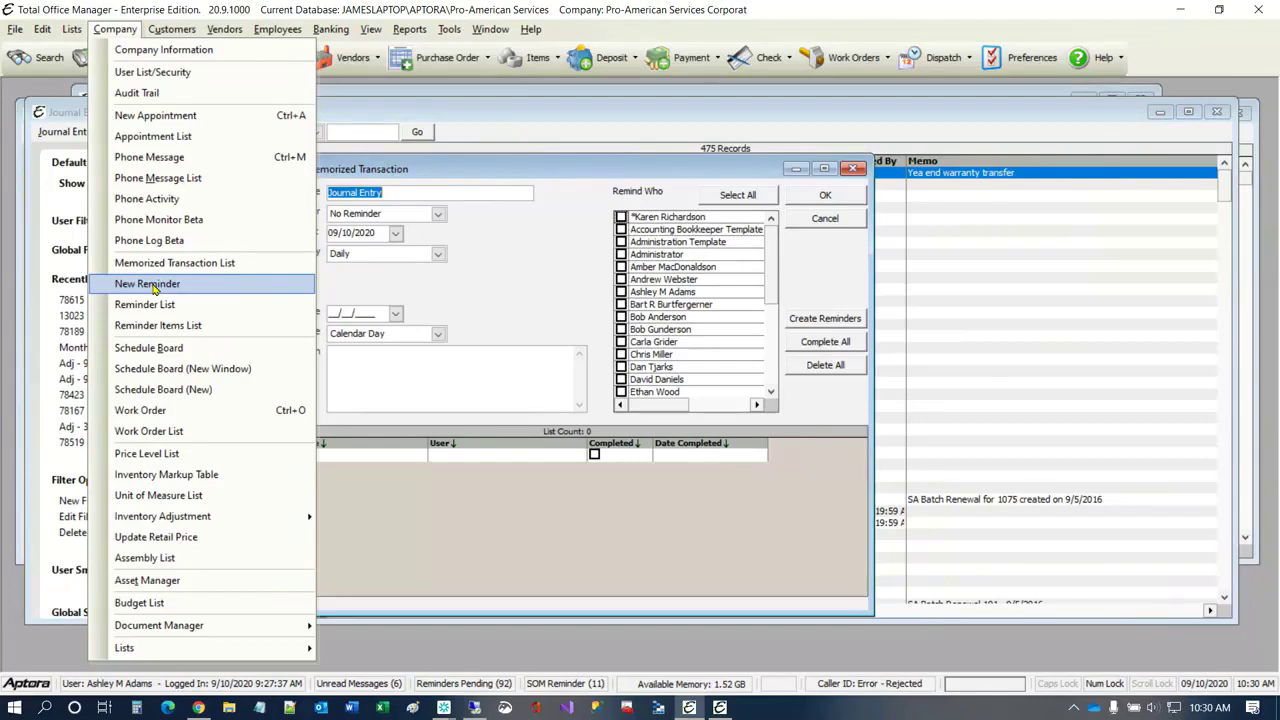
{"action": "left_click", "coordinate": [152, 285]}
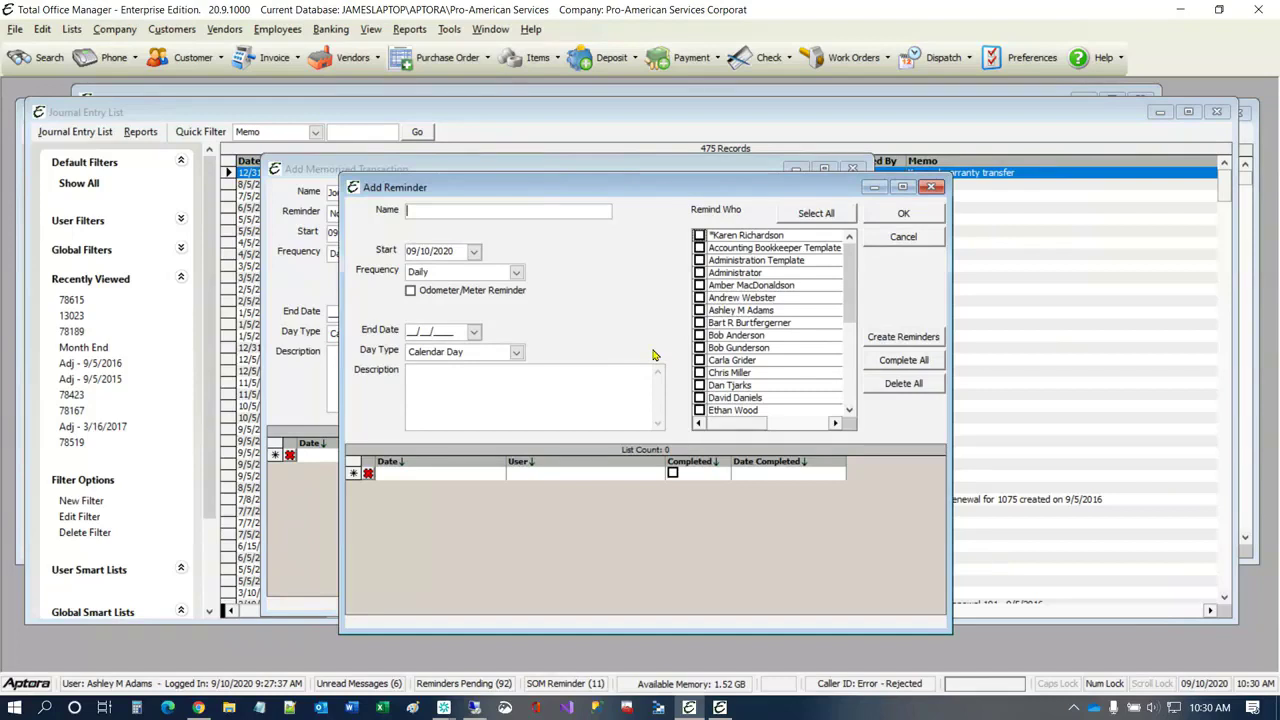
Step: Try an odometer/meter reminder for Service Truck #1 with a reading of 120000, and turn the odometer/meter option off again
{"action": "left_click", "coordinate": [448, 294]}
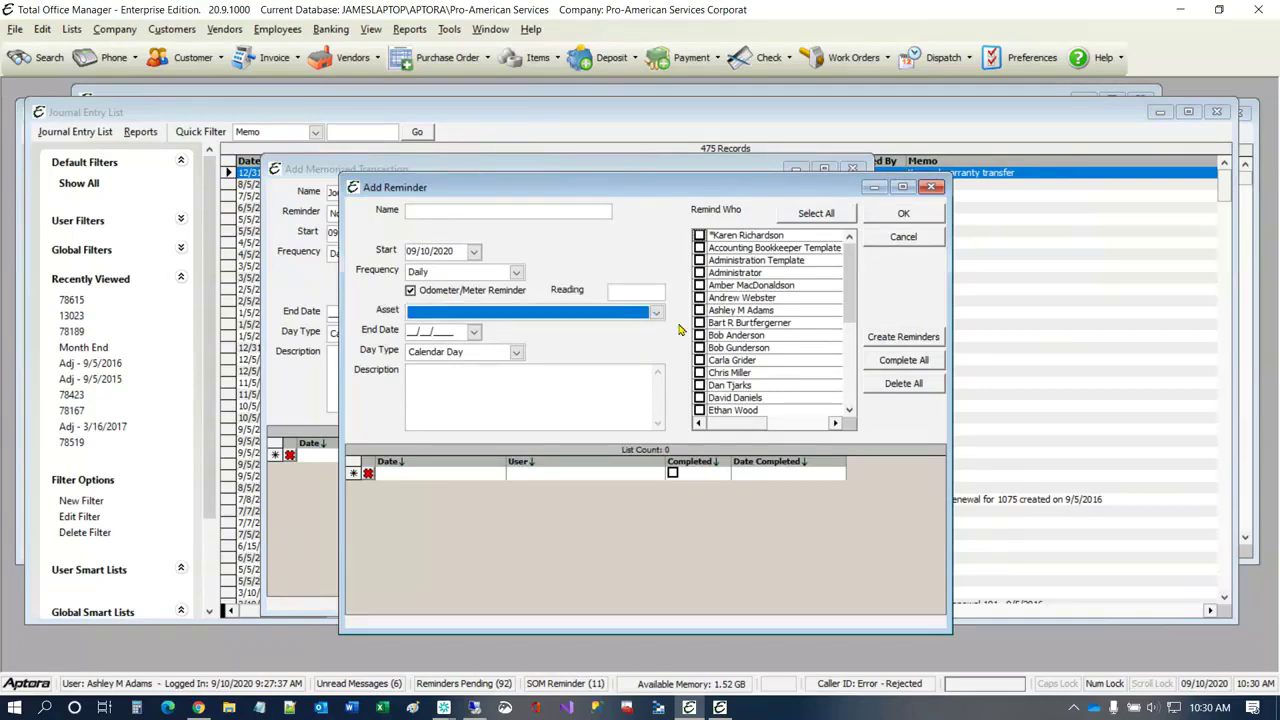
{"action": "left_click", "coordinate": [658, 314]}
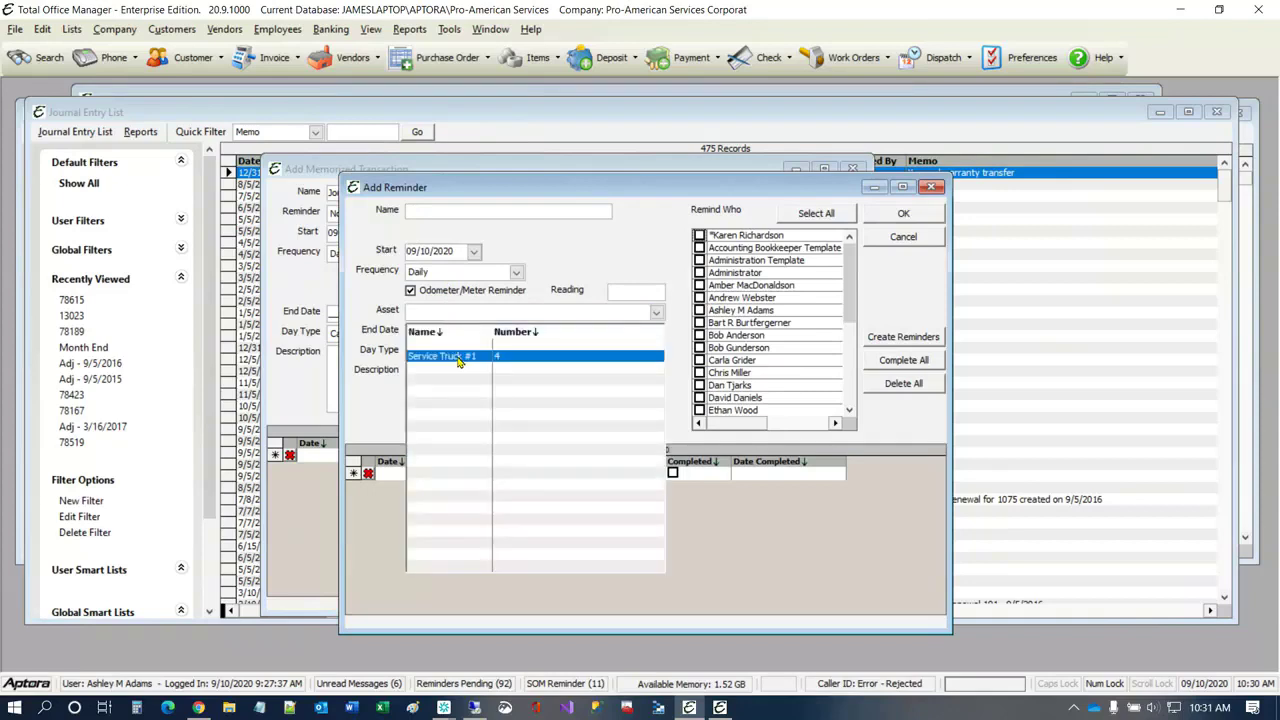
{"action": "left_click", "coordinate": [460, 360]}
{"action": "left_click", "coordinate": [648, 291]}
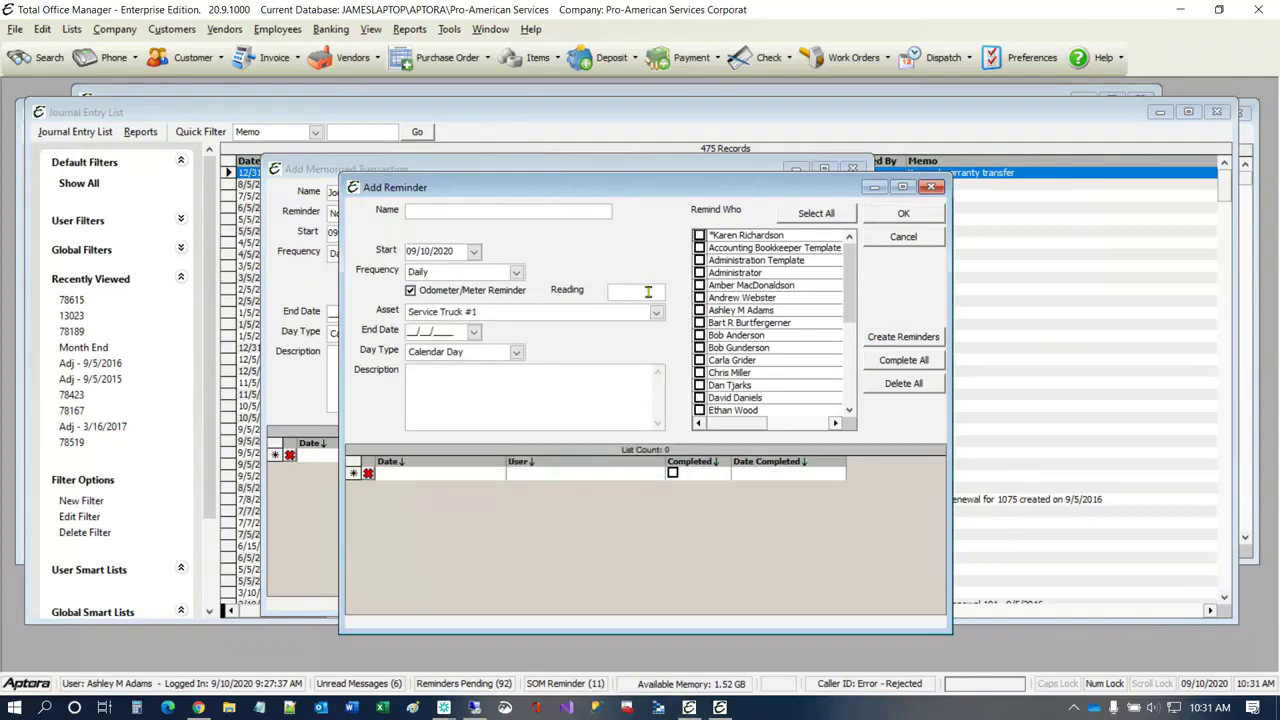
{"action": "type", "text": "12000"}
{"action": "type", "text": "0"}
{"action": "left_click", "coordinate": [419, 292]}
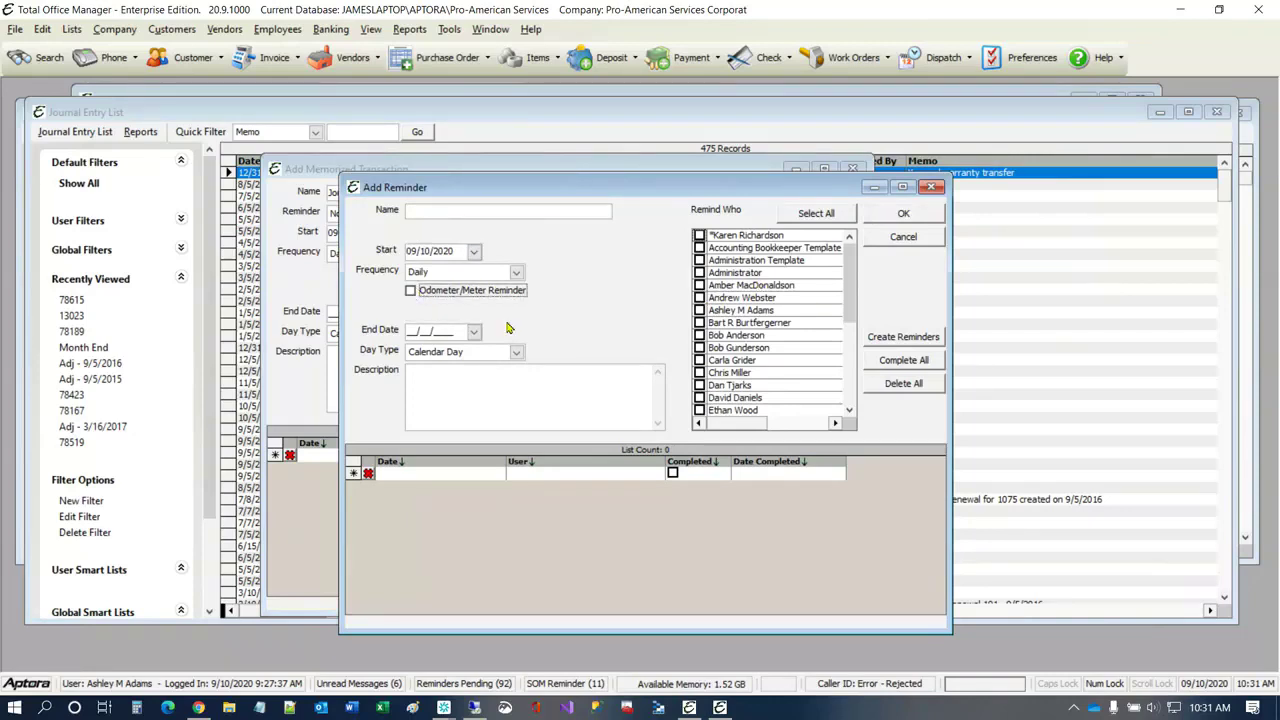